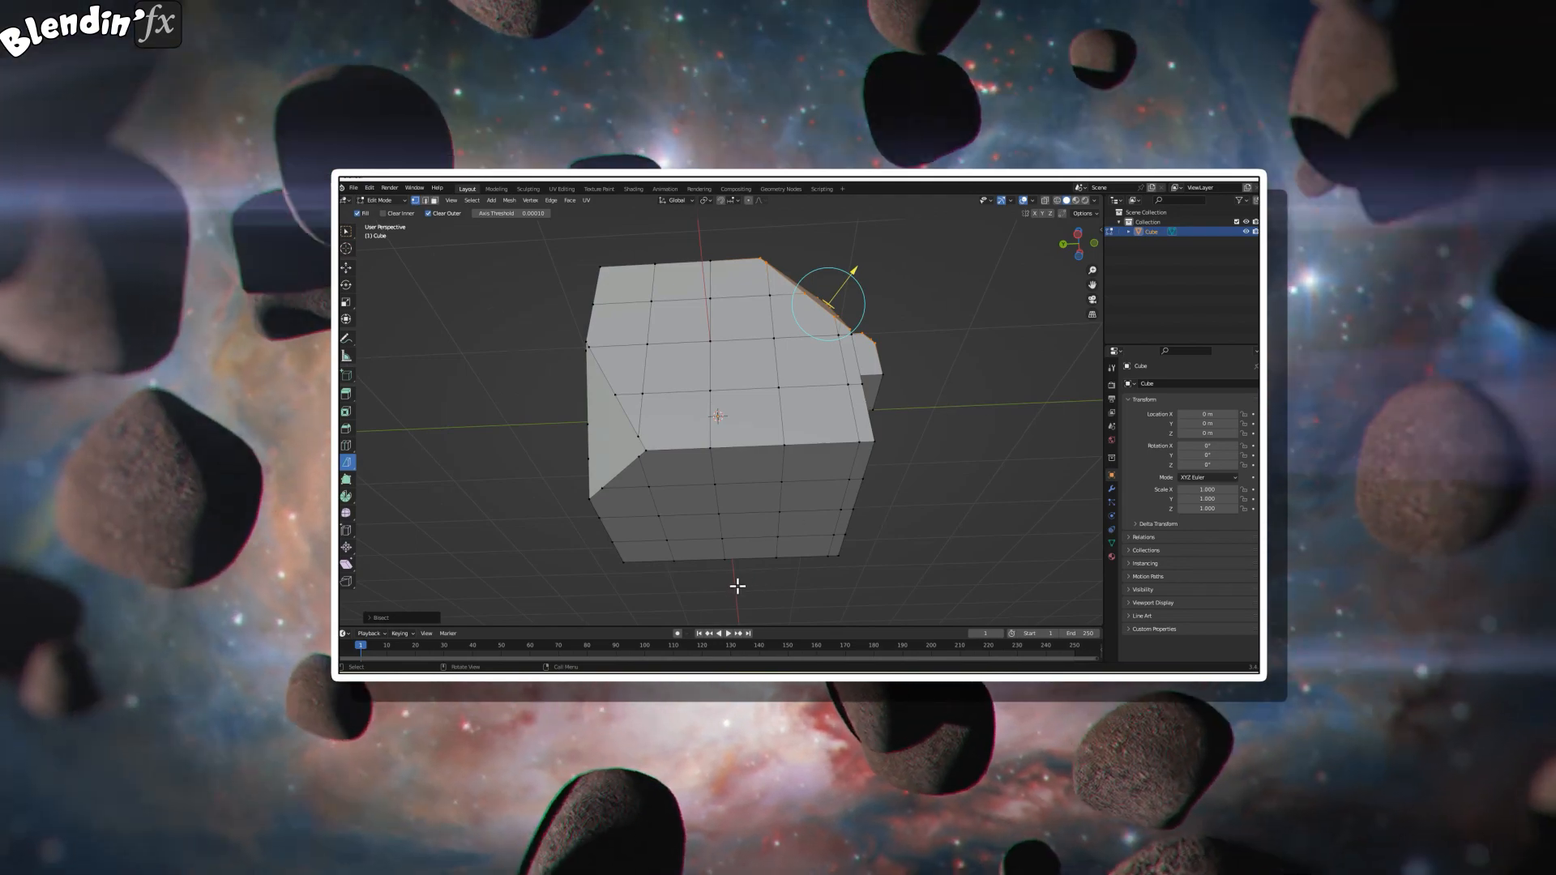
Step: Select the whole block mesh and bisect it with a diagonal cut across its lower corner
key("a")
left_click_drag(720, 583, 898, 440)
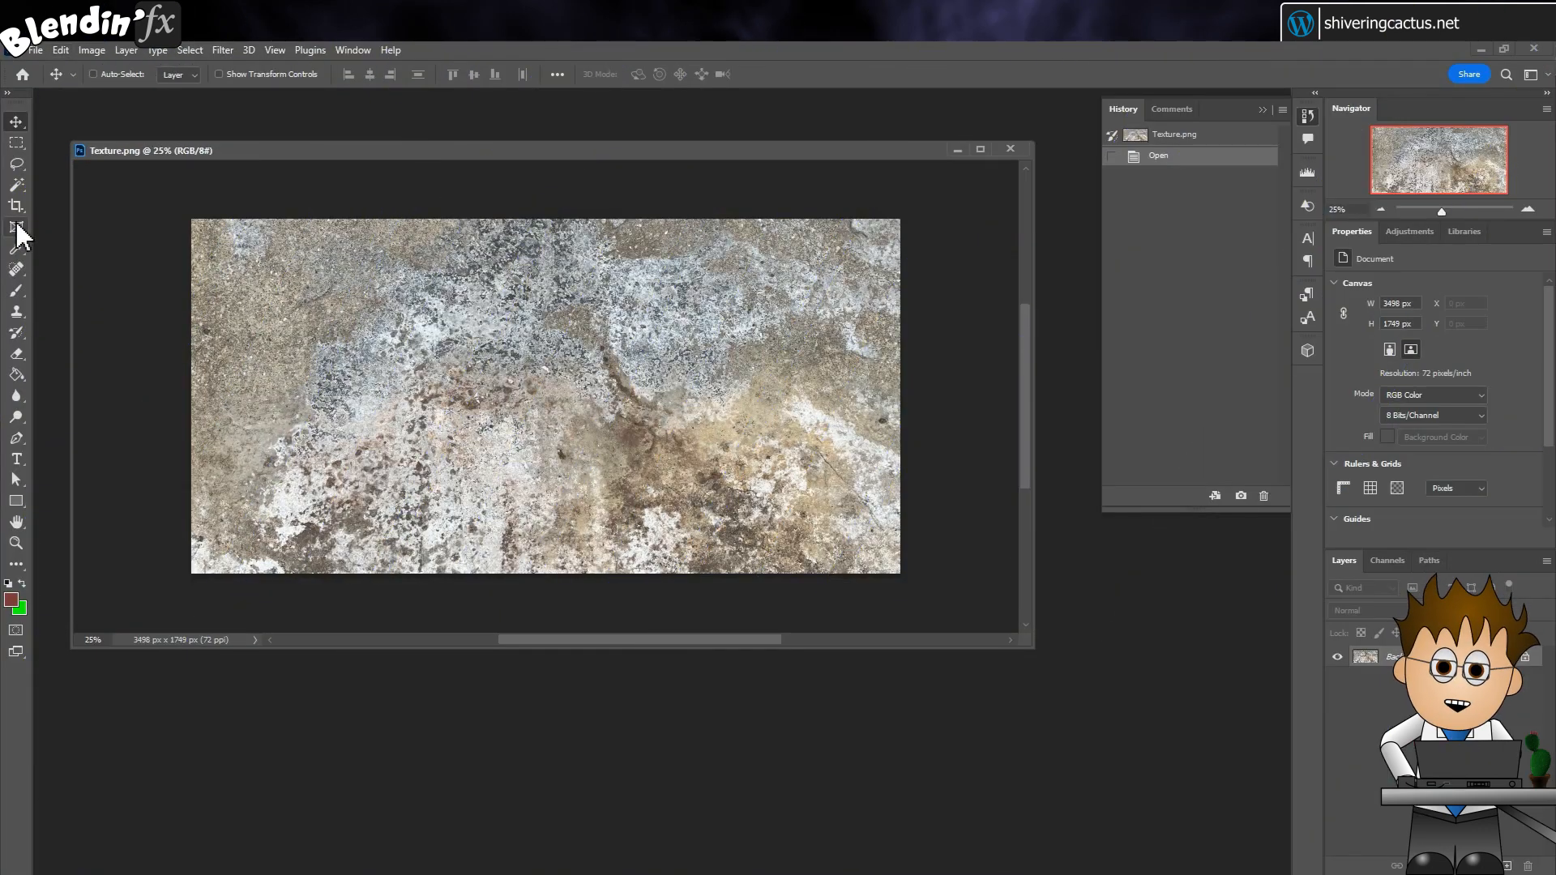
Step: Crop Texture.png to a 1749 px square covering the left half of the image
left_click(16, 143)
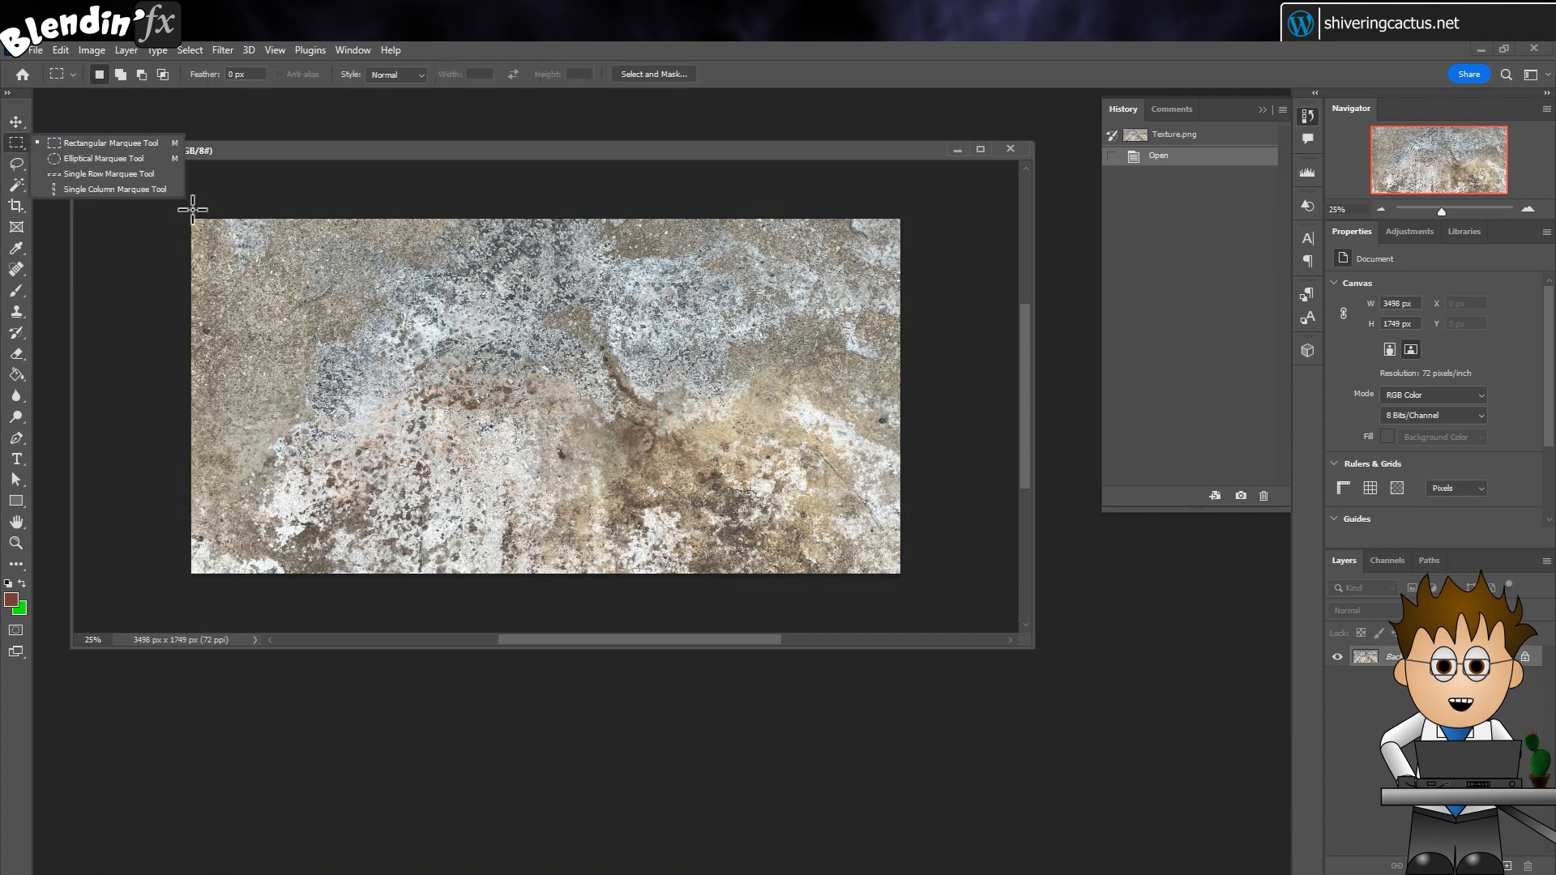
left_click_drag(191, 218, 472, 518)
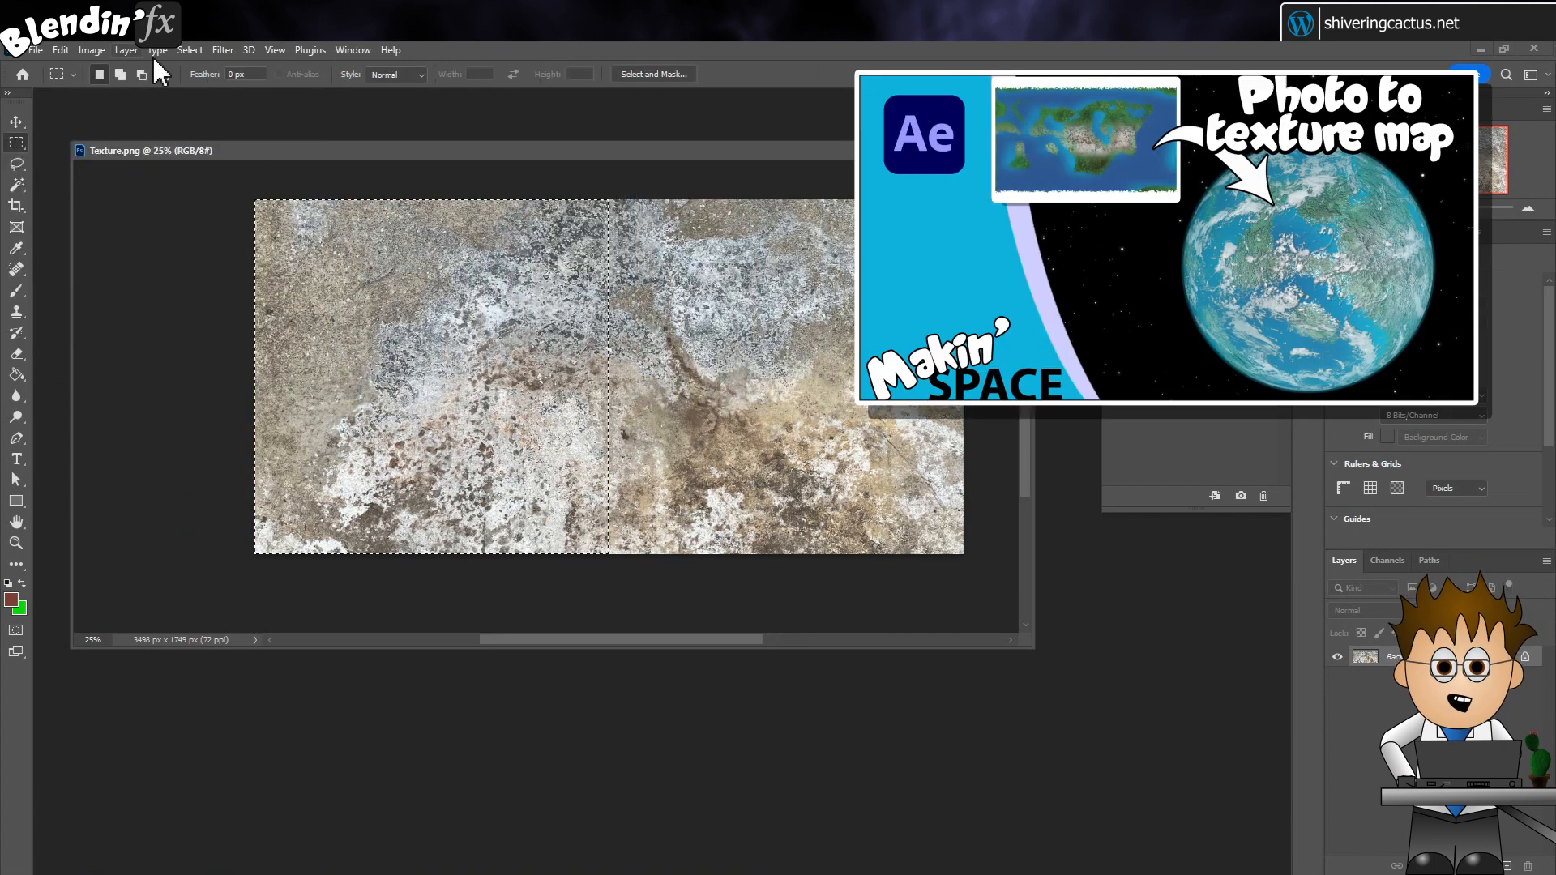
left_click(92, 50)
left_click(106, 217)
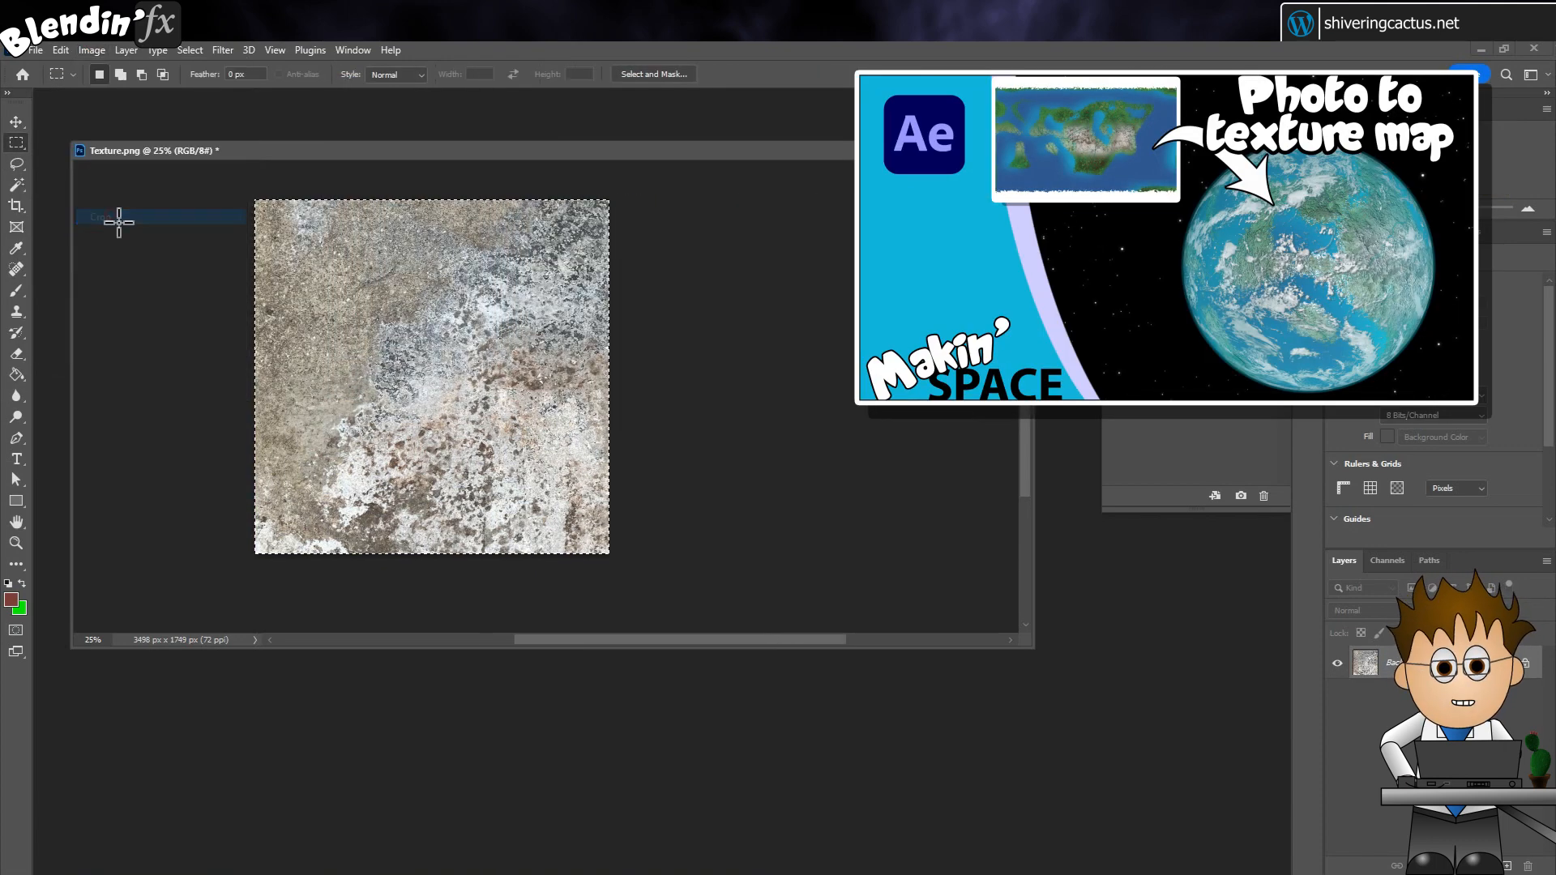
Step: Convert the Background into the editable layer Layer 0 and clear the selection
left_click(23, 122)
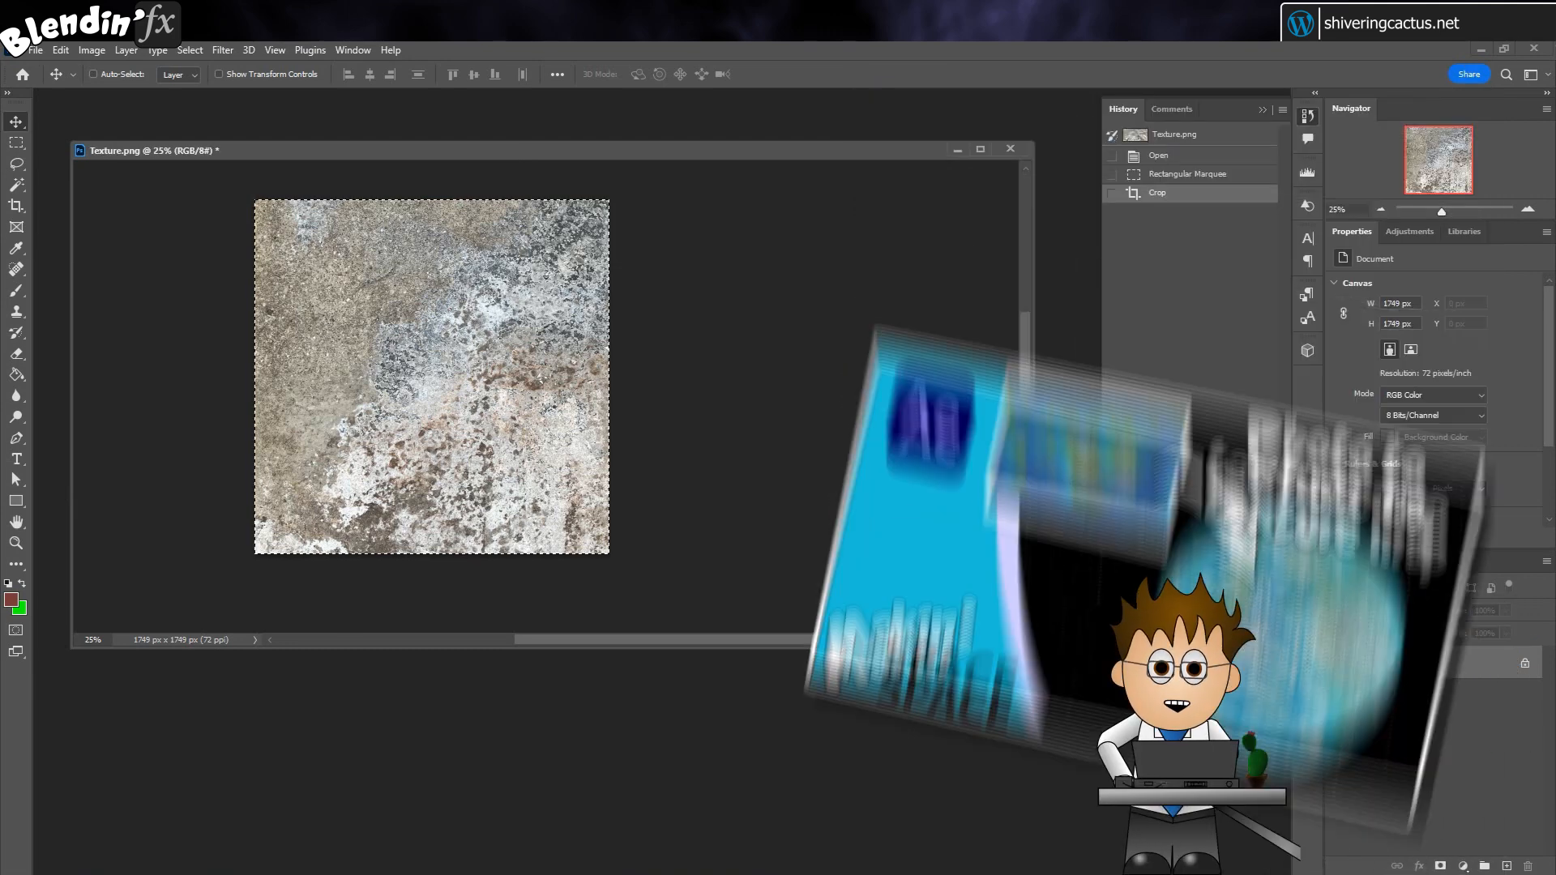
double_click(1394, 661)
left_click(909, 293)
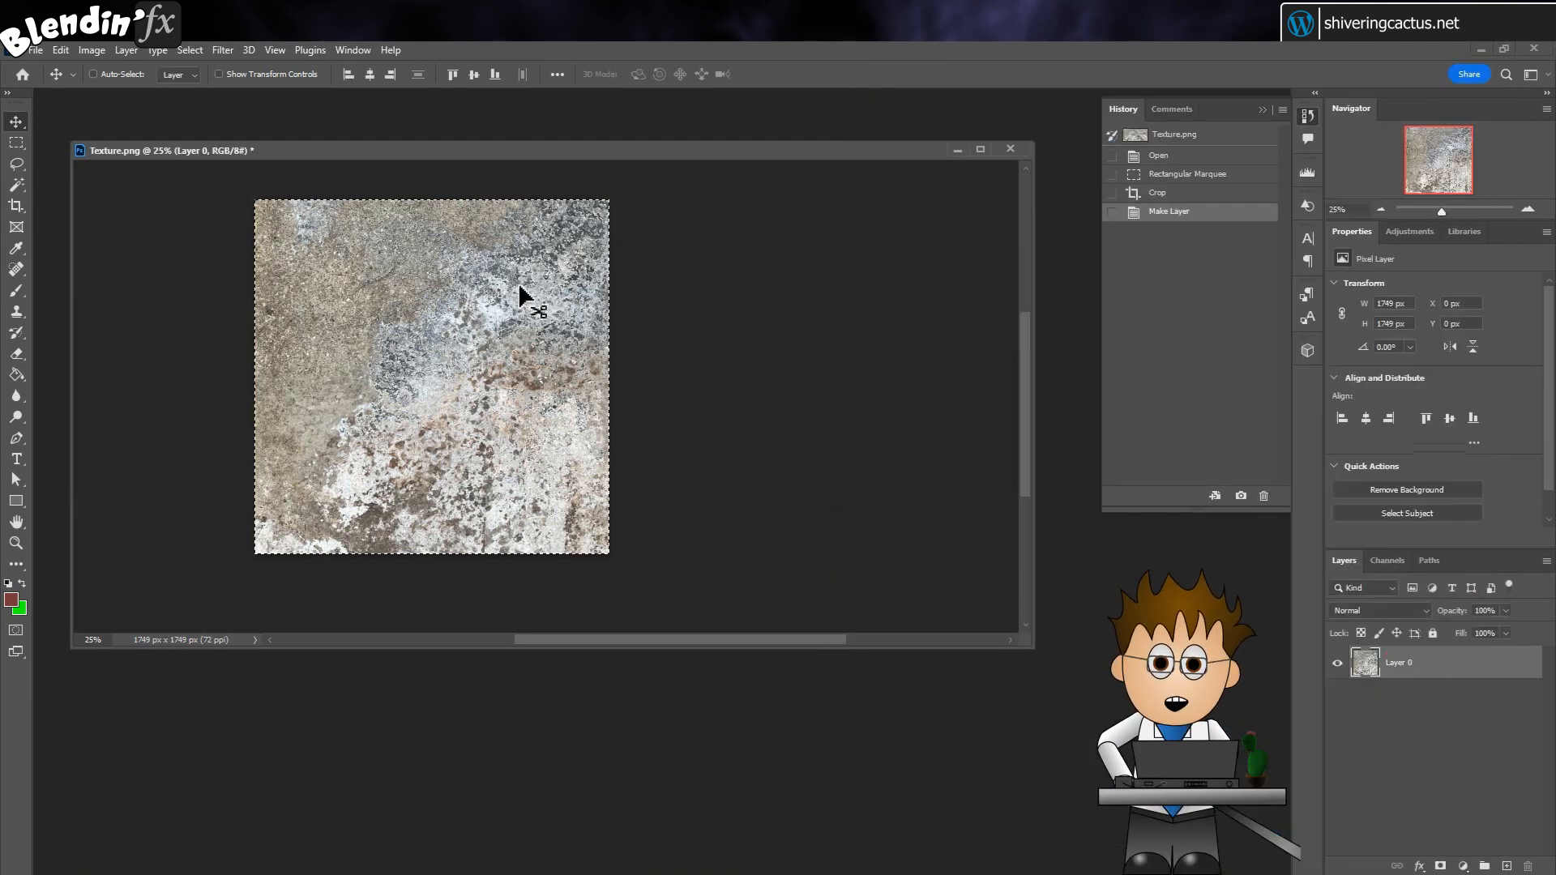
key("ctrl+d")
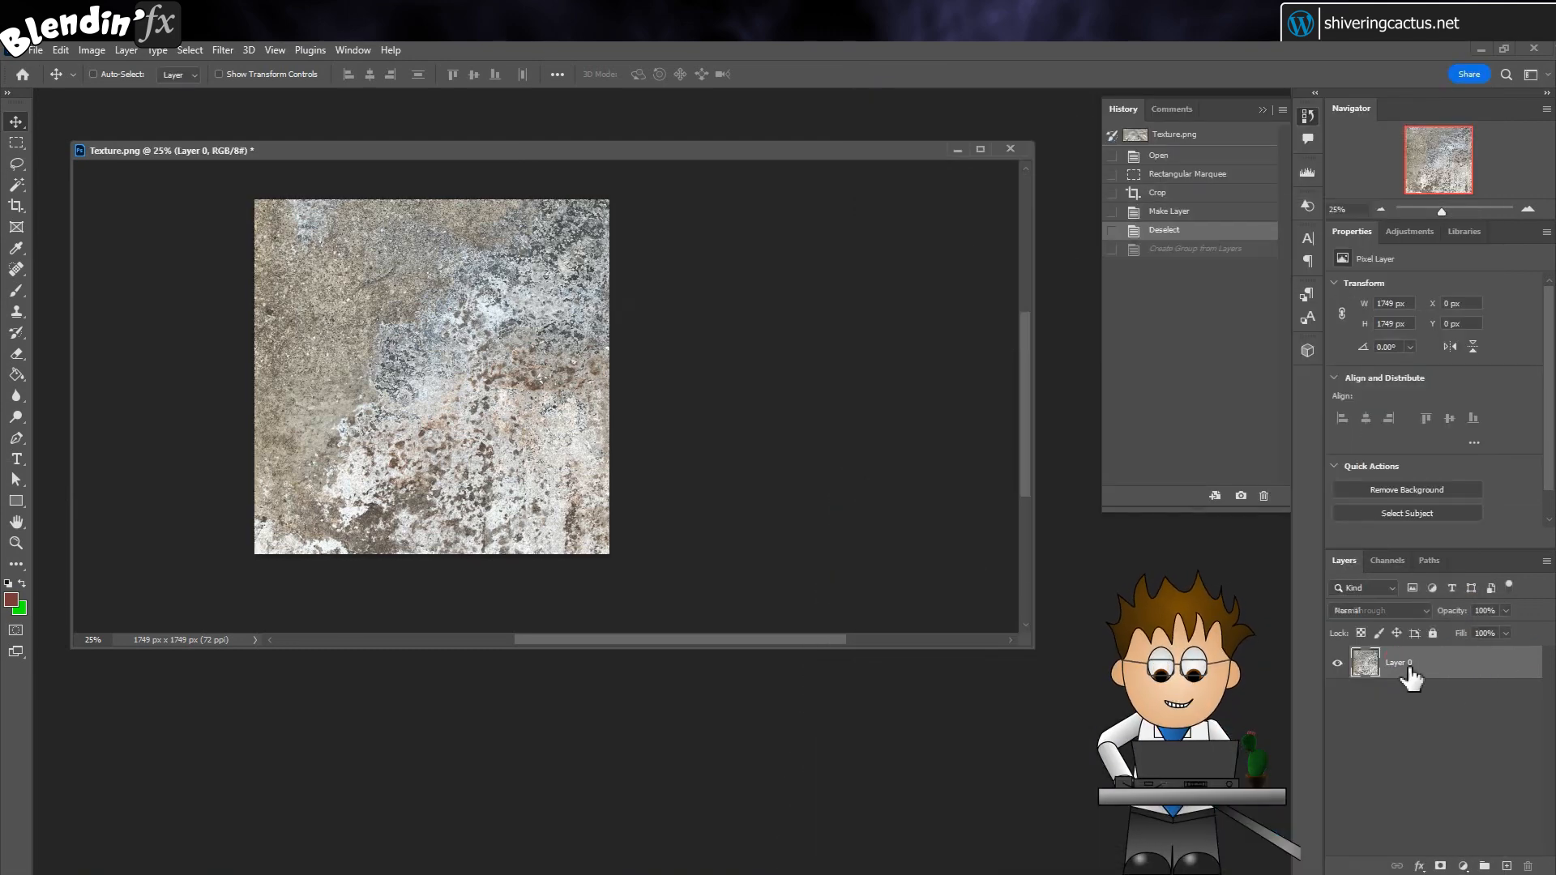
Step: Offset the texture horizontally by half its width using a duplicate of Layer 0, and merge the two layers
left_click_drag(1408, 671, 1506, 865)
mouse_move(374, 313)
left_mouse_down()
mouse_move(423, 337)
mouse_move(551, 323)
mouse_move(299, 333)
mouse_move(370, 342)
left_mouse_up()
key("alt+bracketleft")
left_click(1419, 666)
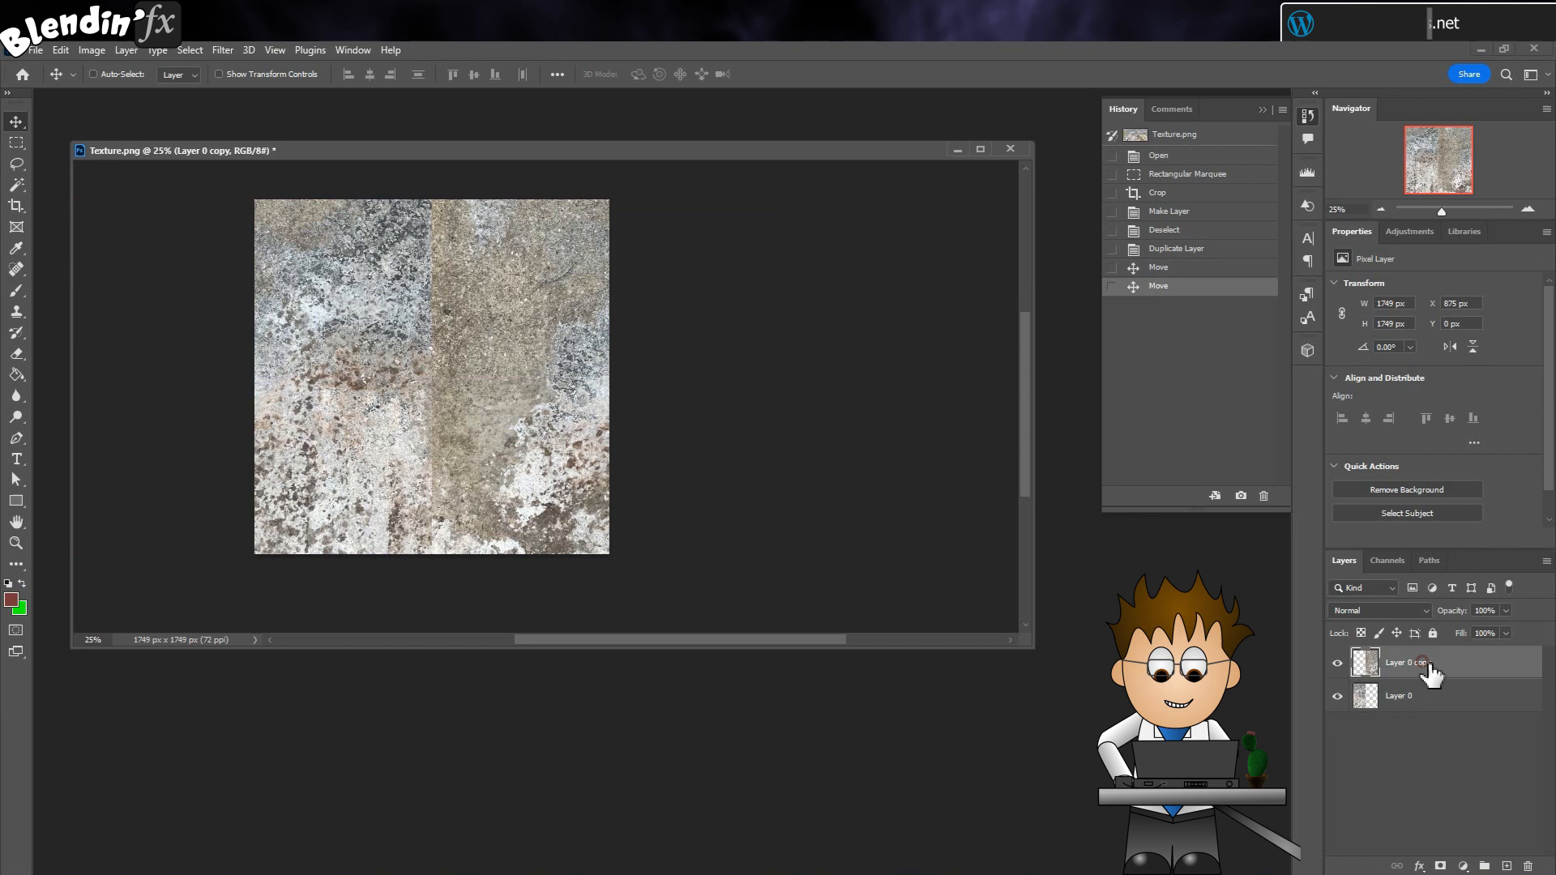
left_click(126, 50)
left_click(268, 651)
Step: Blend the vertical centre seam with a Content-Aware fill over a full-height strip about 449 px wide, and deselect
key("m")
mouse_move(384, 195)
left_mouse_down()
mouse_move(448, 615)
mouse_move(475, 553)
left_mouse_up()
right_click(427, 399)
left_click(453, 595)
left_click(879, 254)
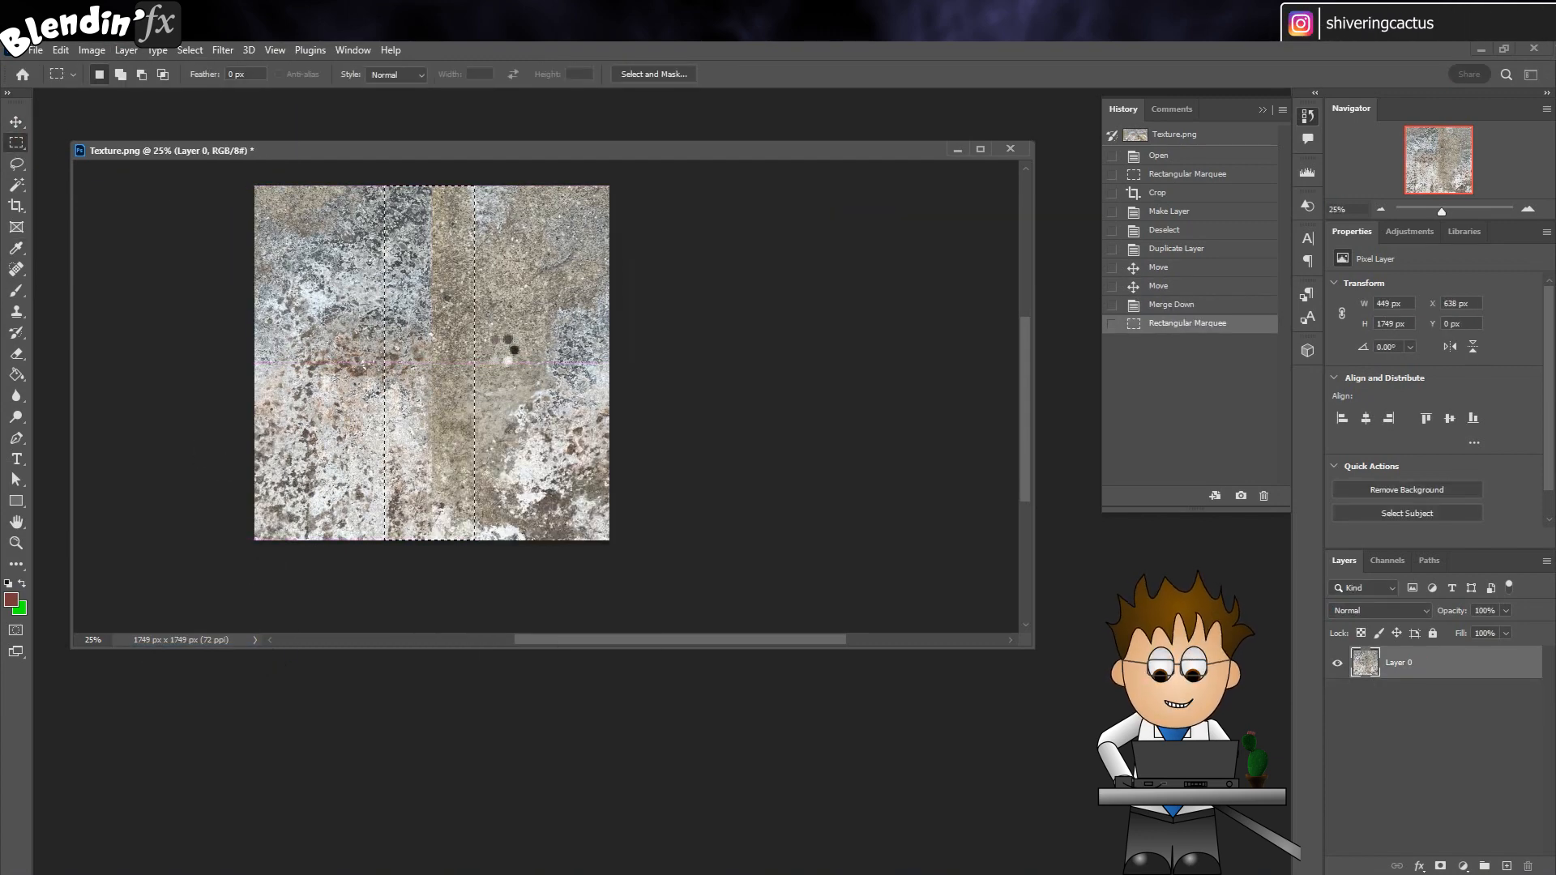
key("ctrl+d")
Step: Offset the texture vertically by half its height using a duplicate layer, and merge the copy down into Layer 0
key("v")
left_click_drag(1365, 663, 1508, 865)
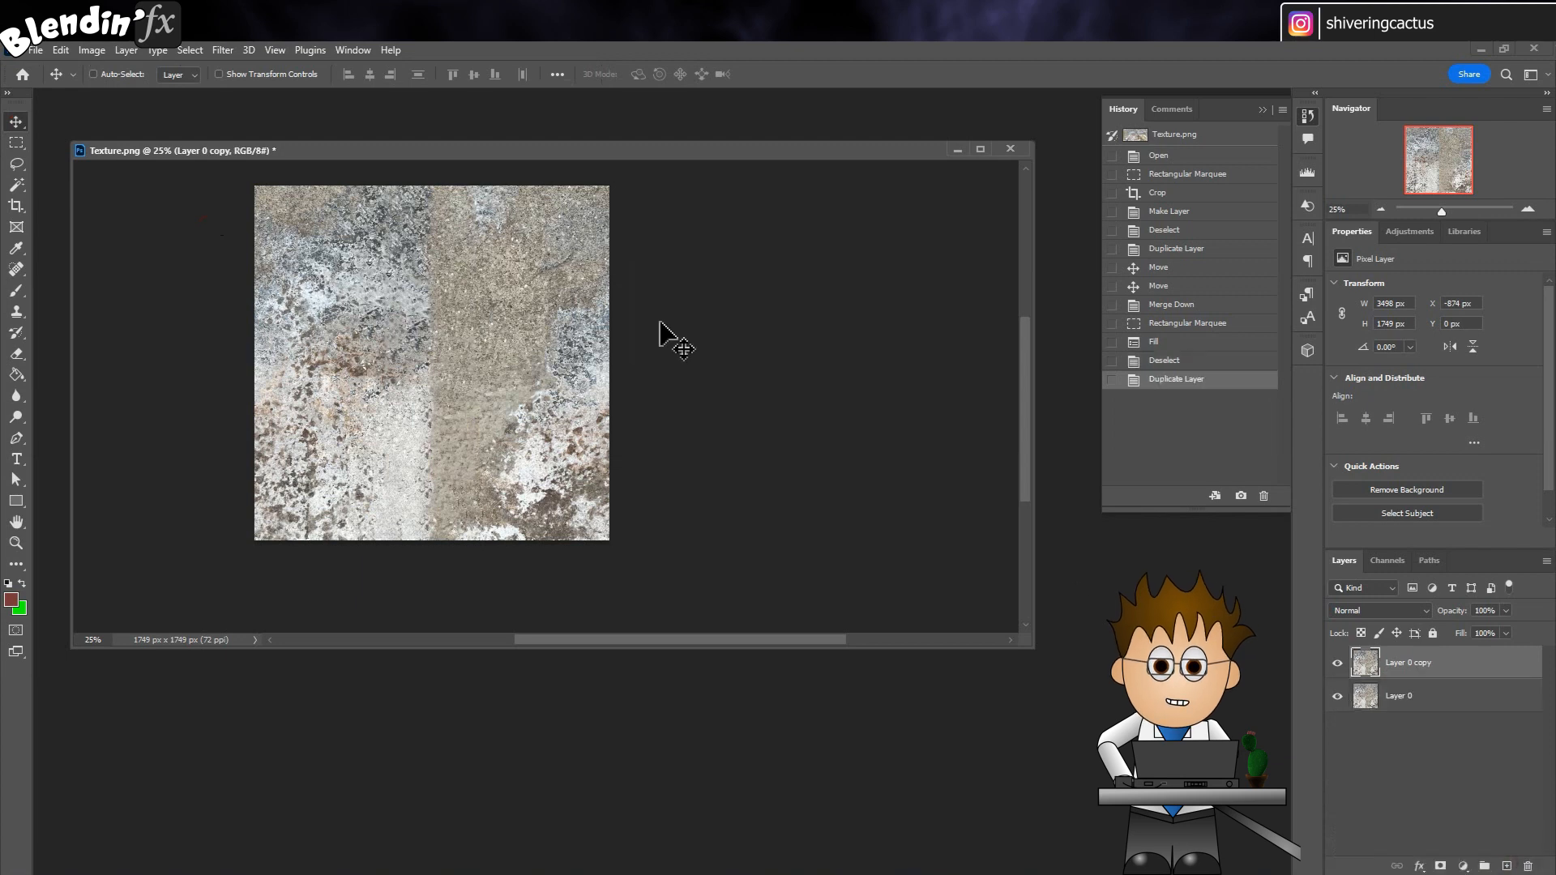
left_click_drag(435, 257, 439, 432)
left_click(1434, 699)
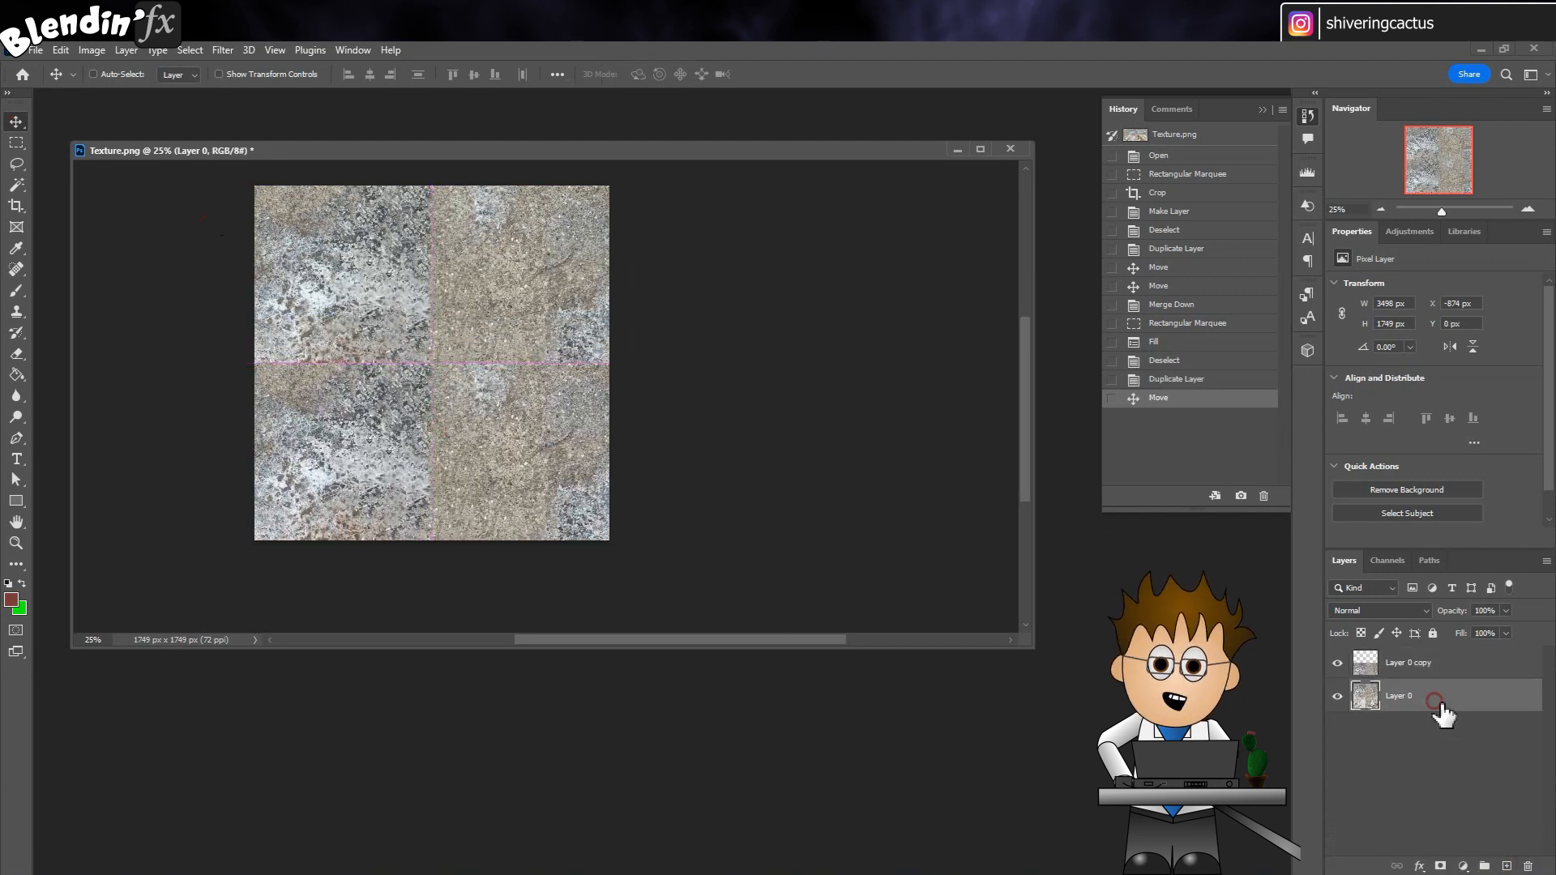
left_click_drag(513, 285, 535, 202)
left_click_drag(535, 203, 523, 282)
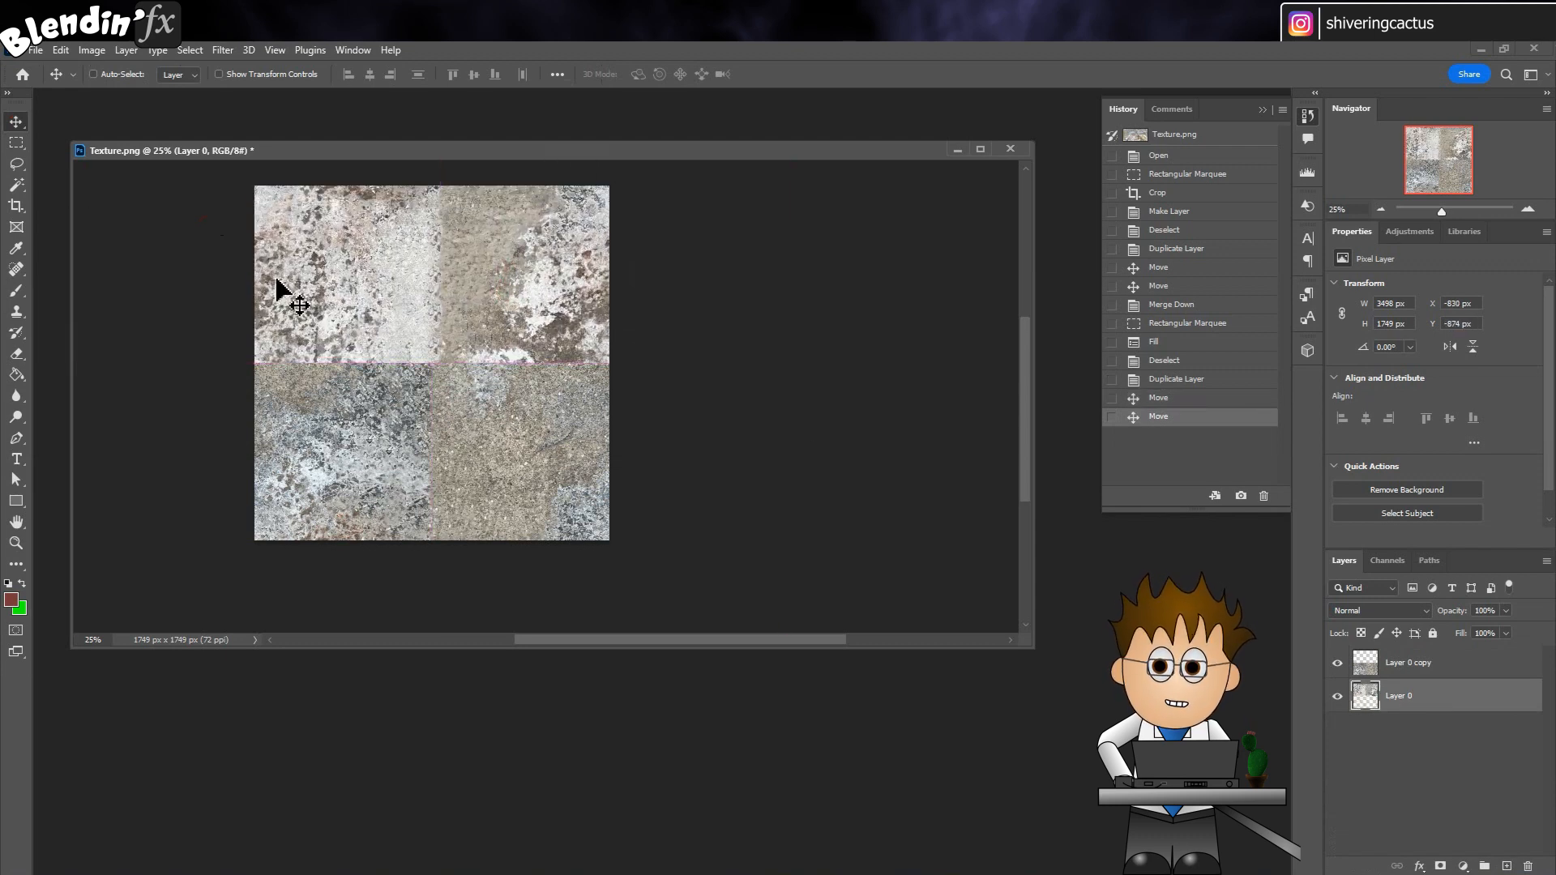
left_click(1364, 662)
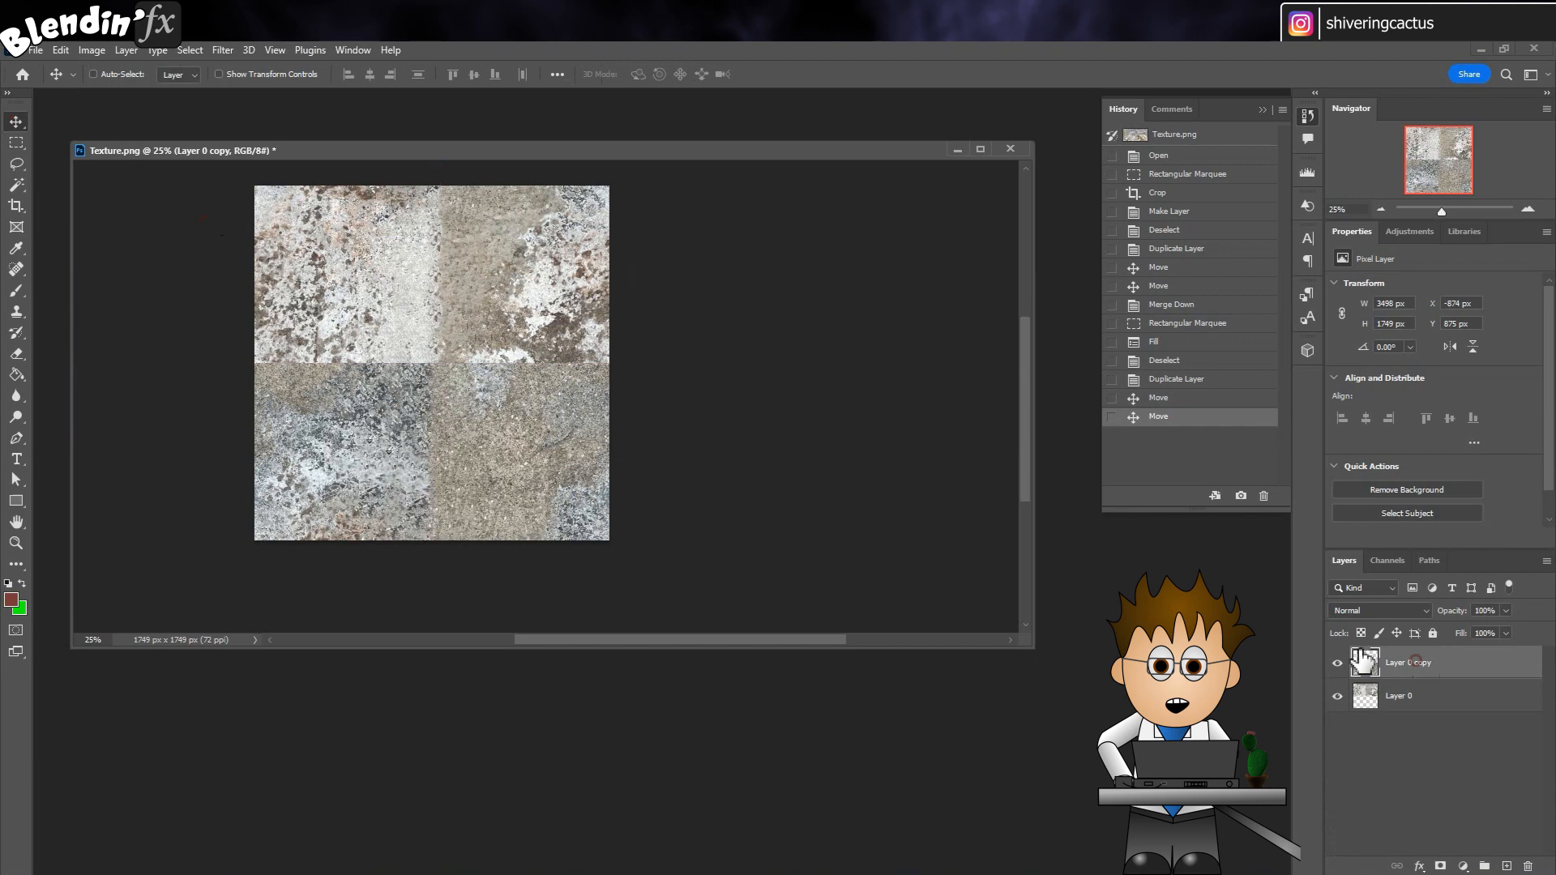
left_click(130, 51)
left_click(195, 647)
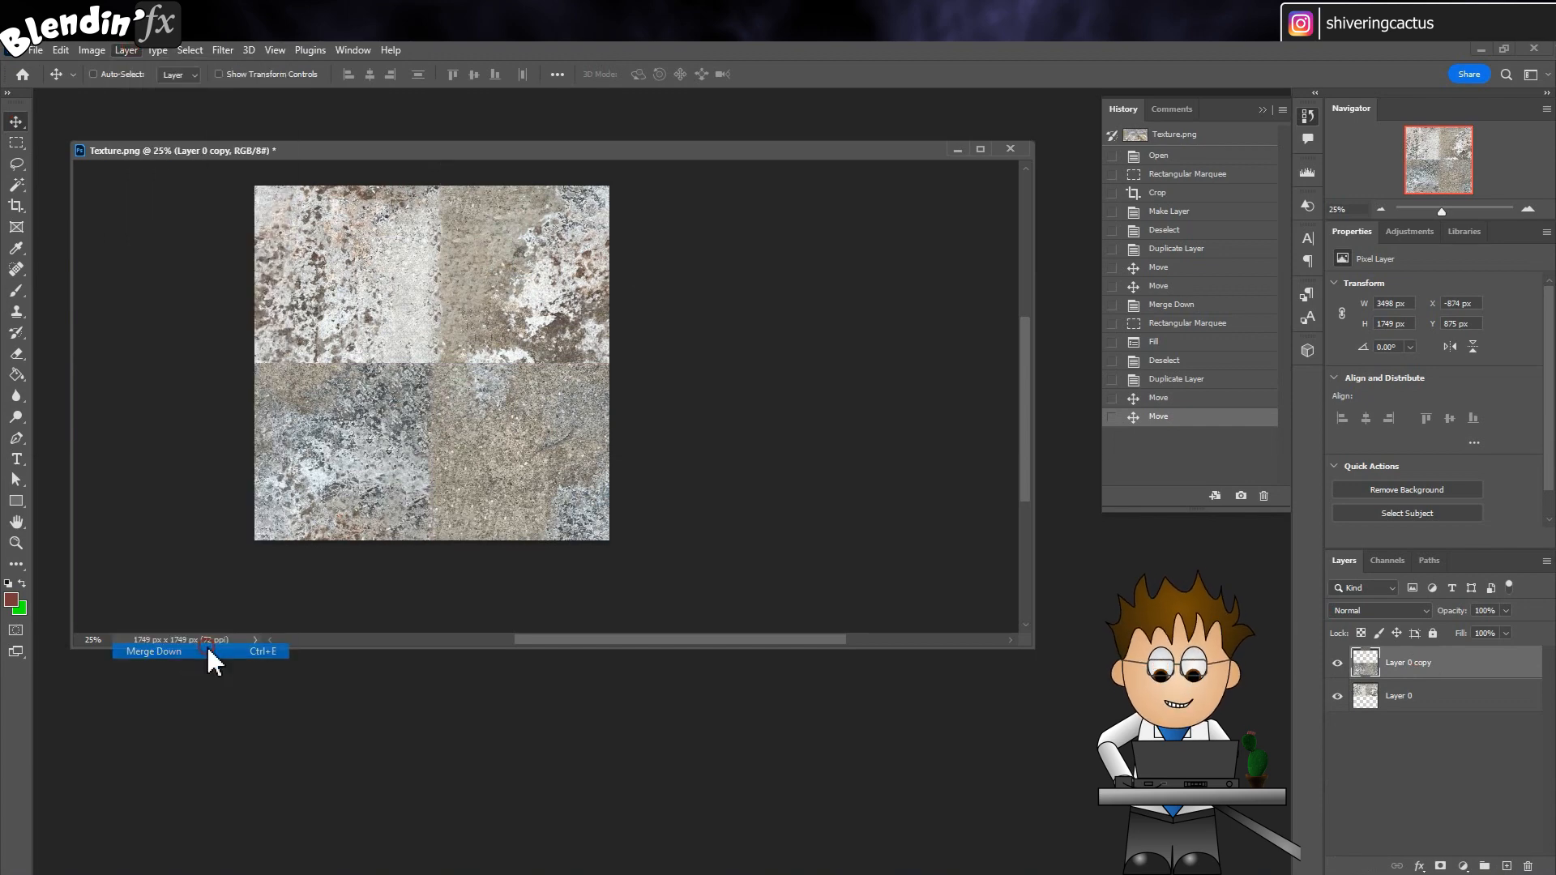
Step: Blend the horizontal centre seam with a Content-Aware fill over a full-width strip about 433 px high
left_click(17, 143)
left_click_drag(221, 323, 659, 410)
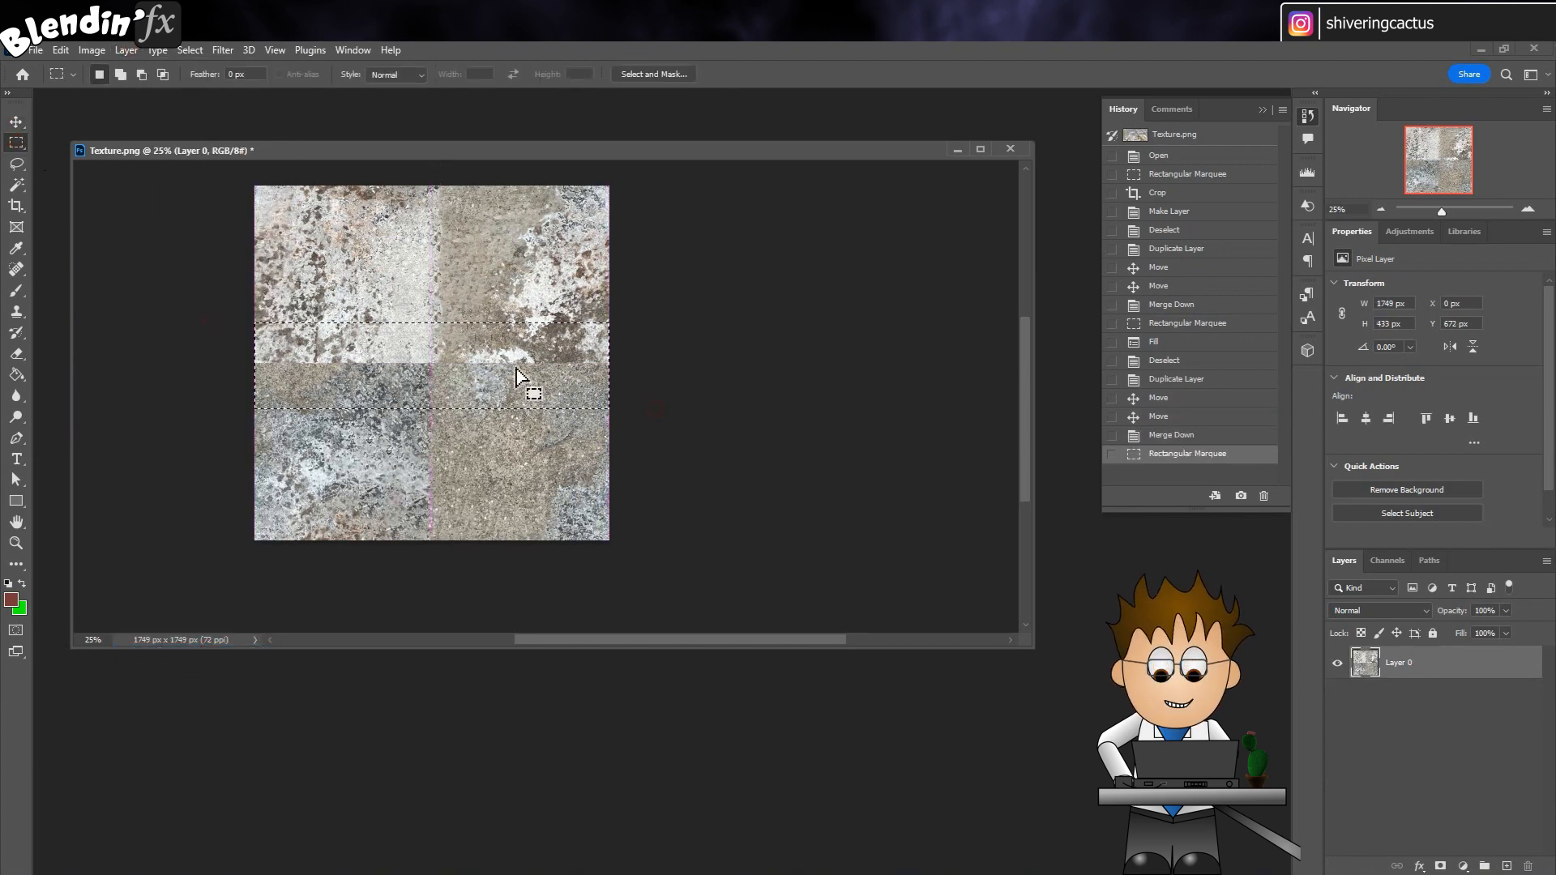
right_click(519, 377)
left_click(531, 551)
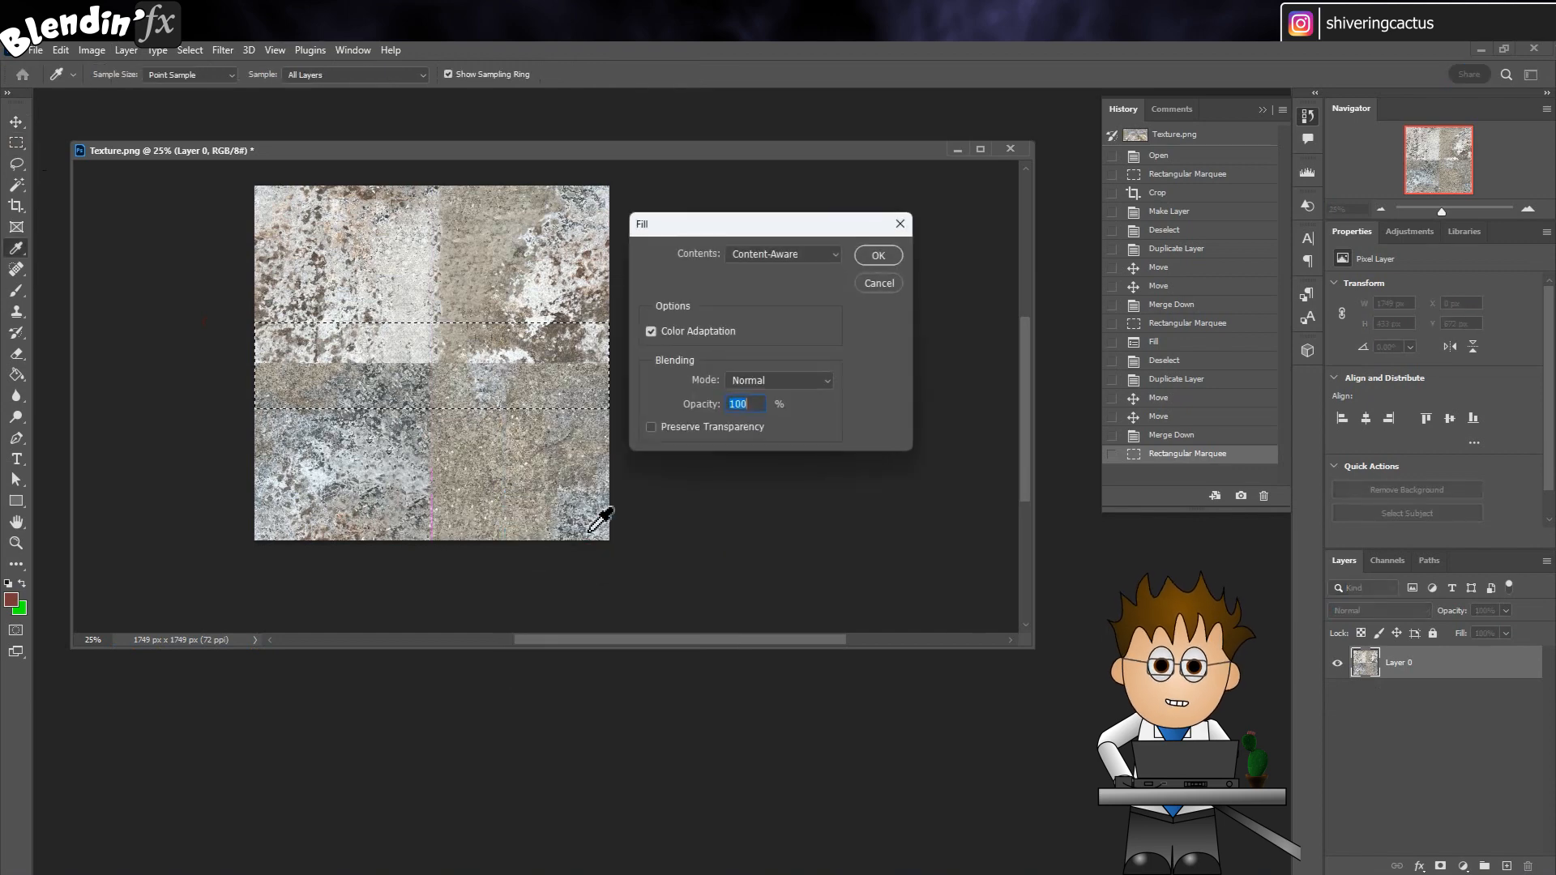
left_click(877, 255)
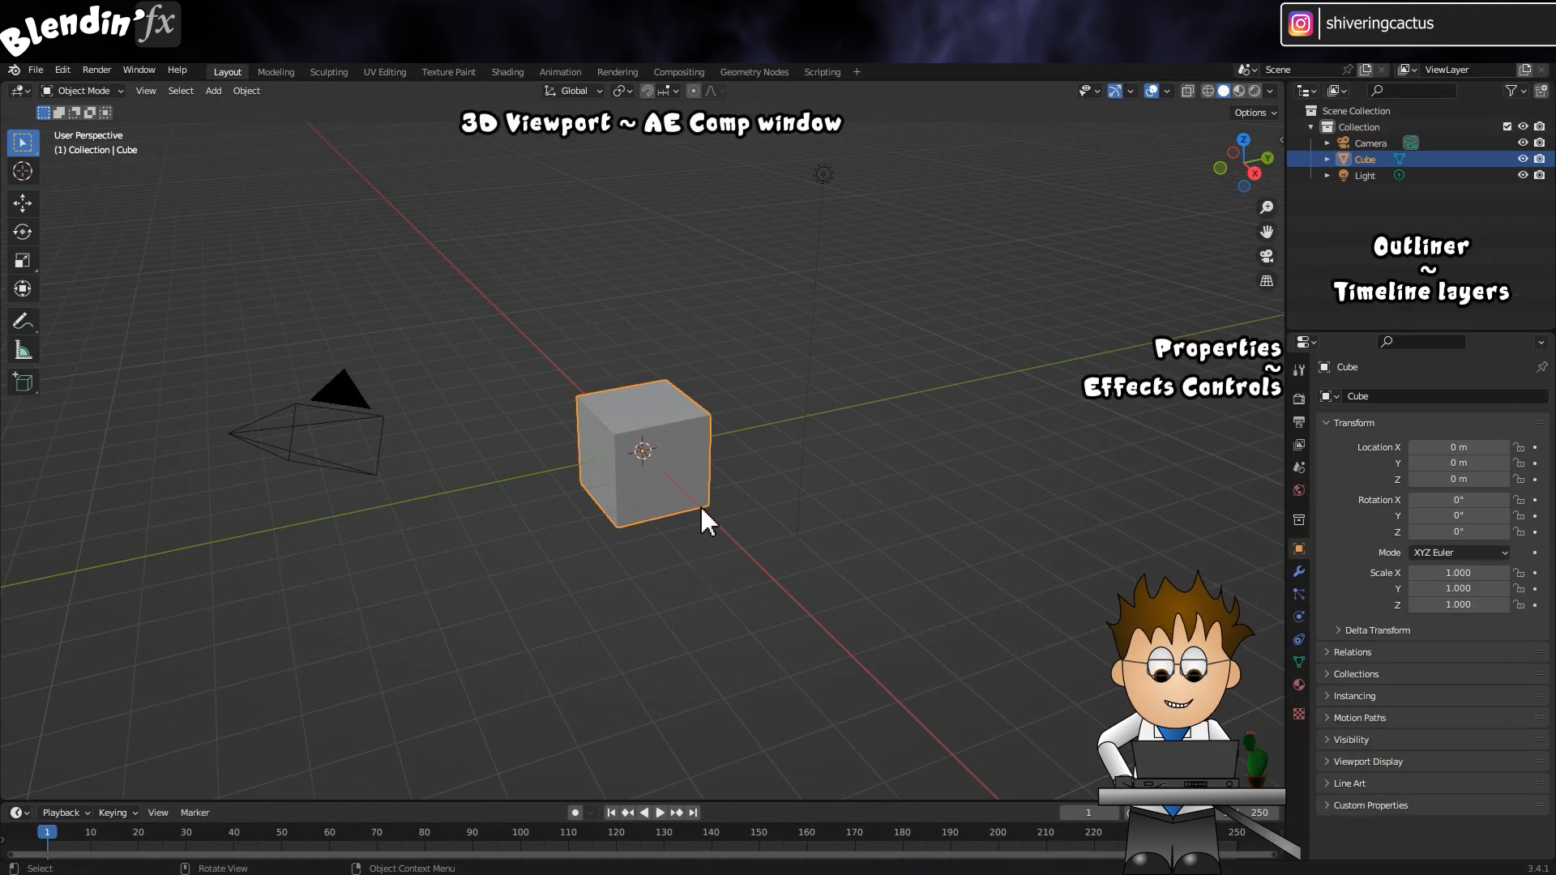
Step: Switch to Blender and delete the default camera and light from the scene
left_click(1370, 143)
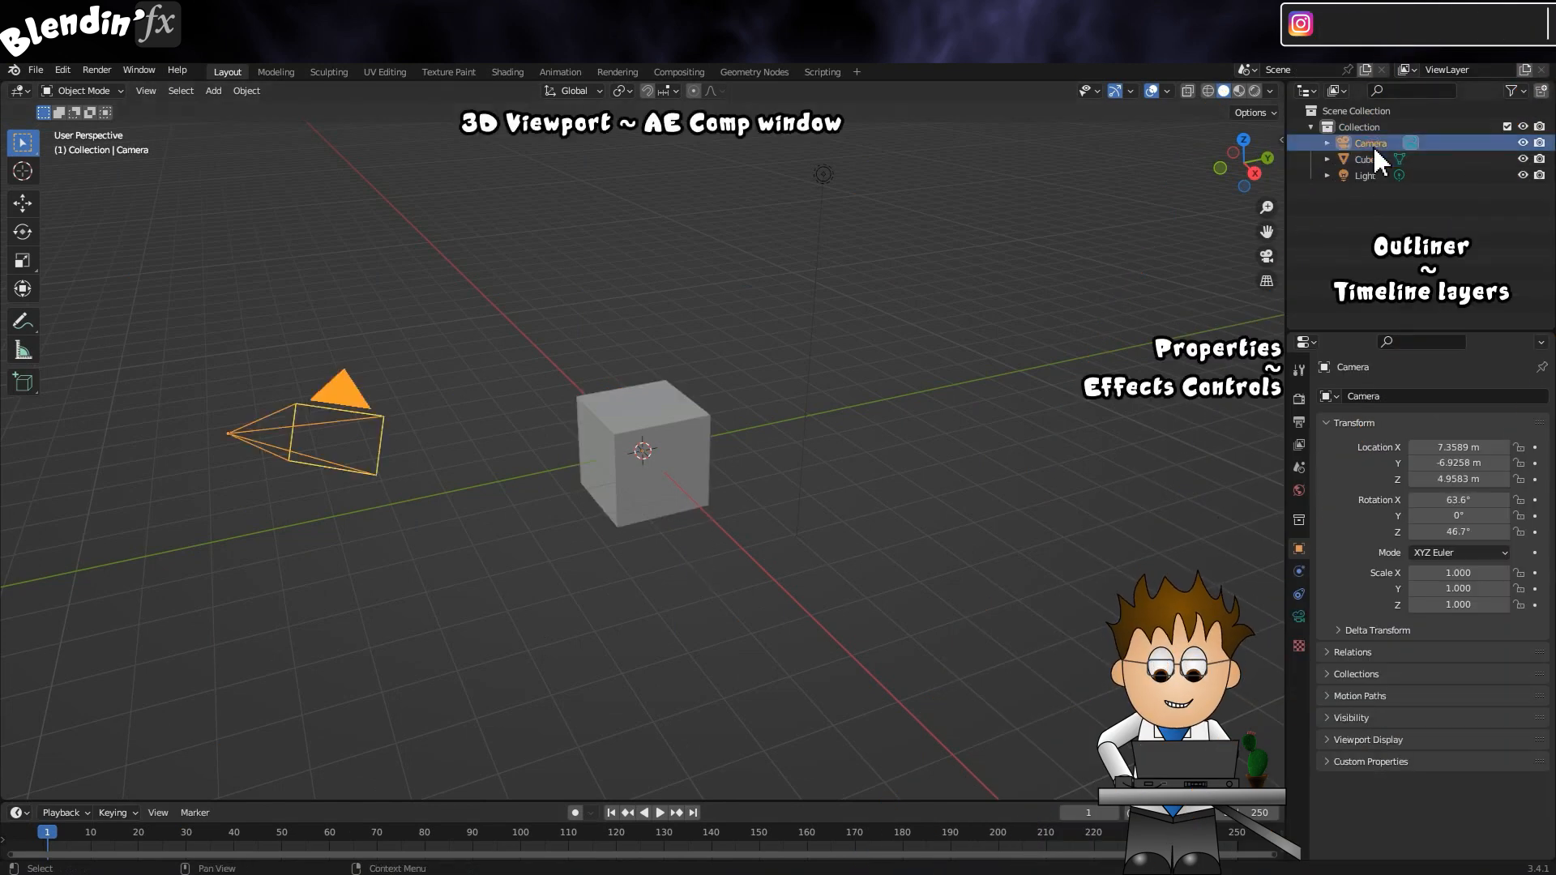
key("Delete")
left_click(1363, 162)
key("Delete")
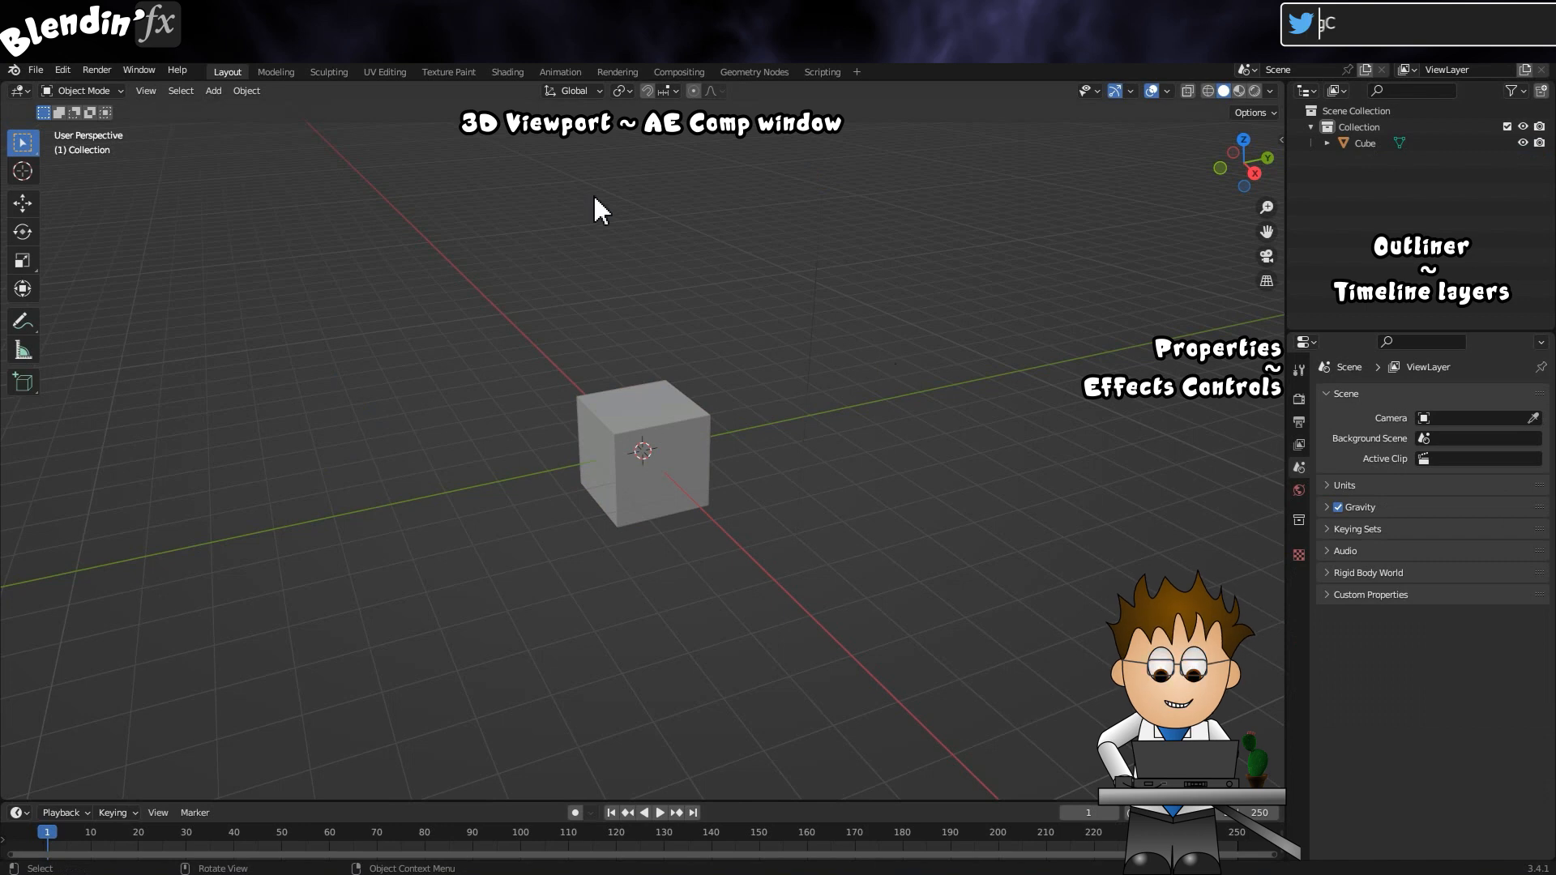
Step: Rename the cube's material as Asteroid Material
left_click(1364, 143)
left_click(1326, 143)
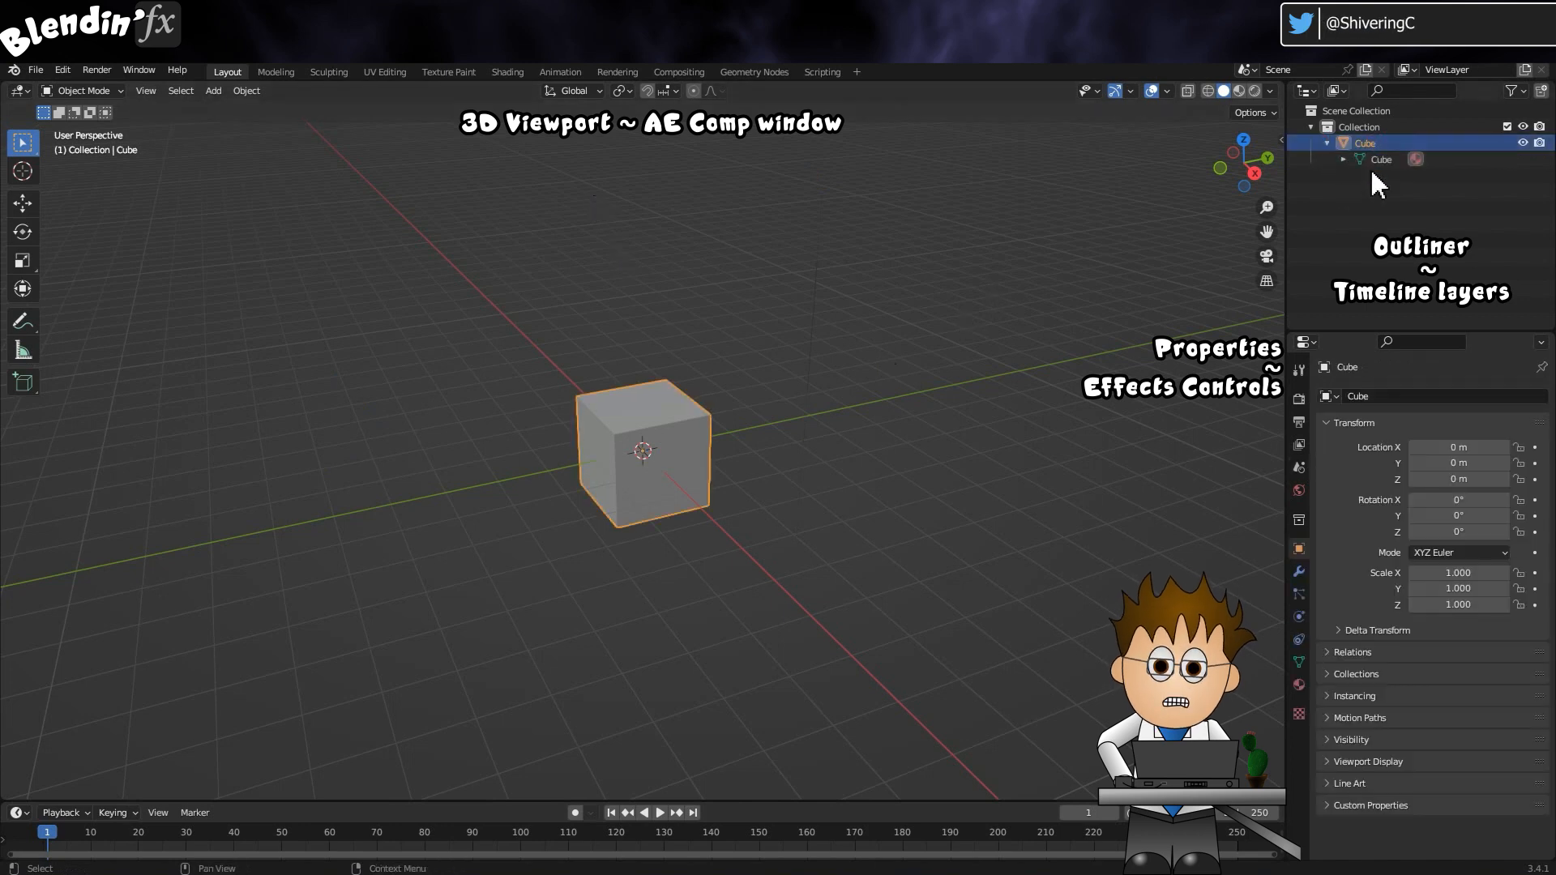
left_click(1417, 159)
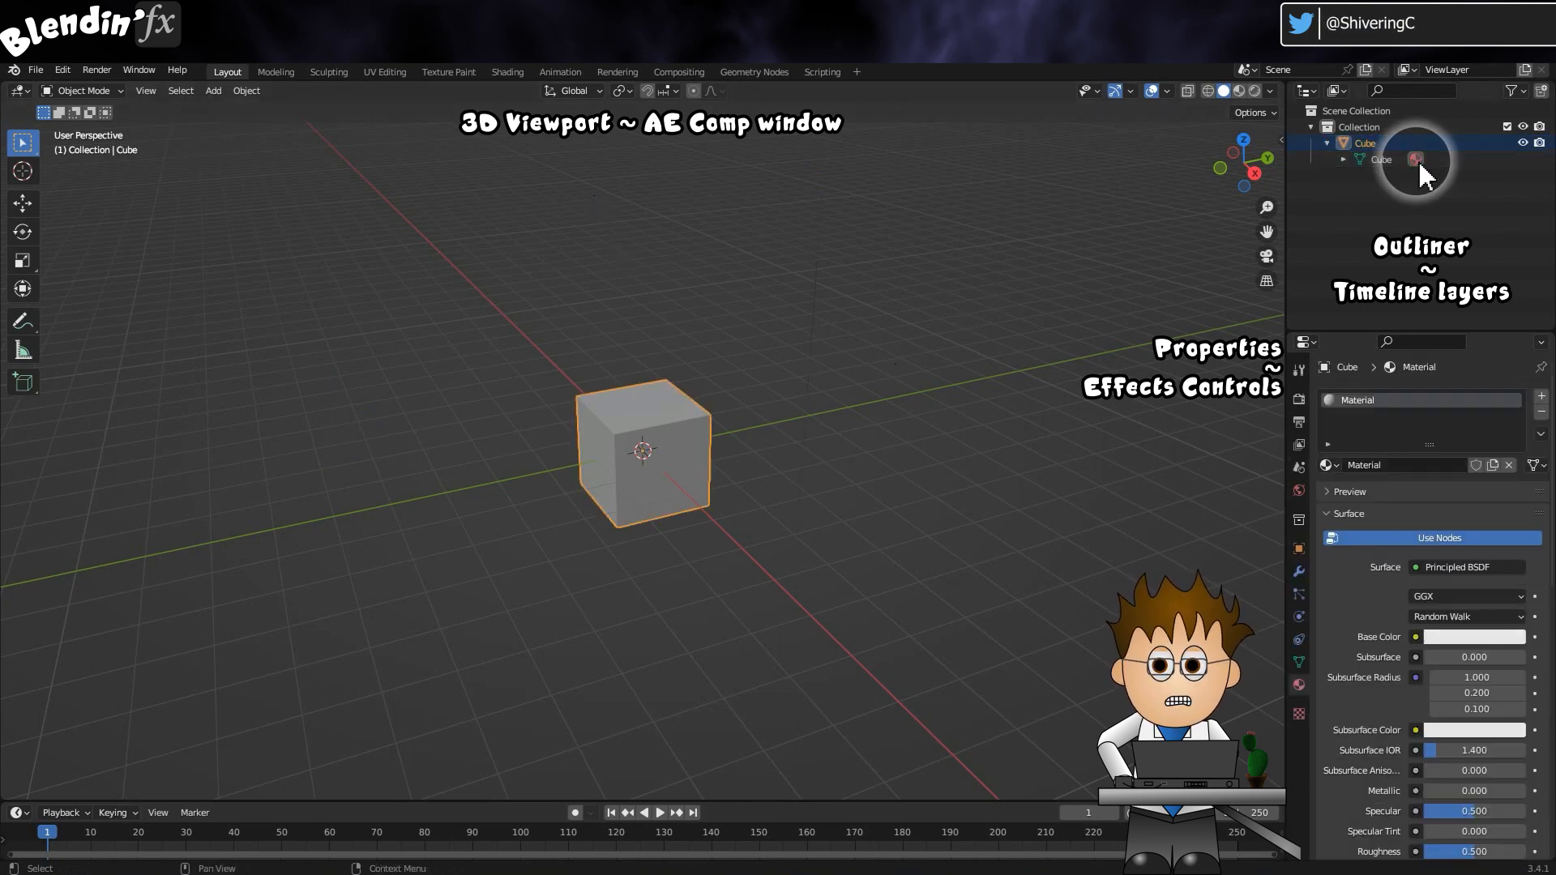
double_click(1414, 465)
type("Asteroid Mat")
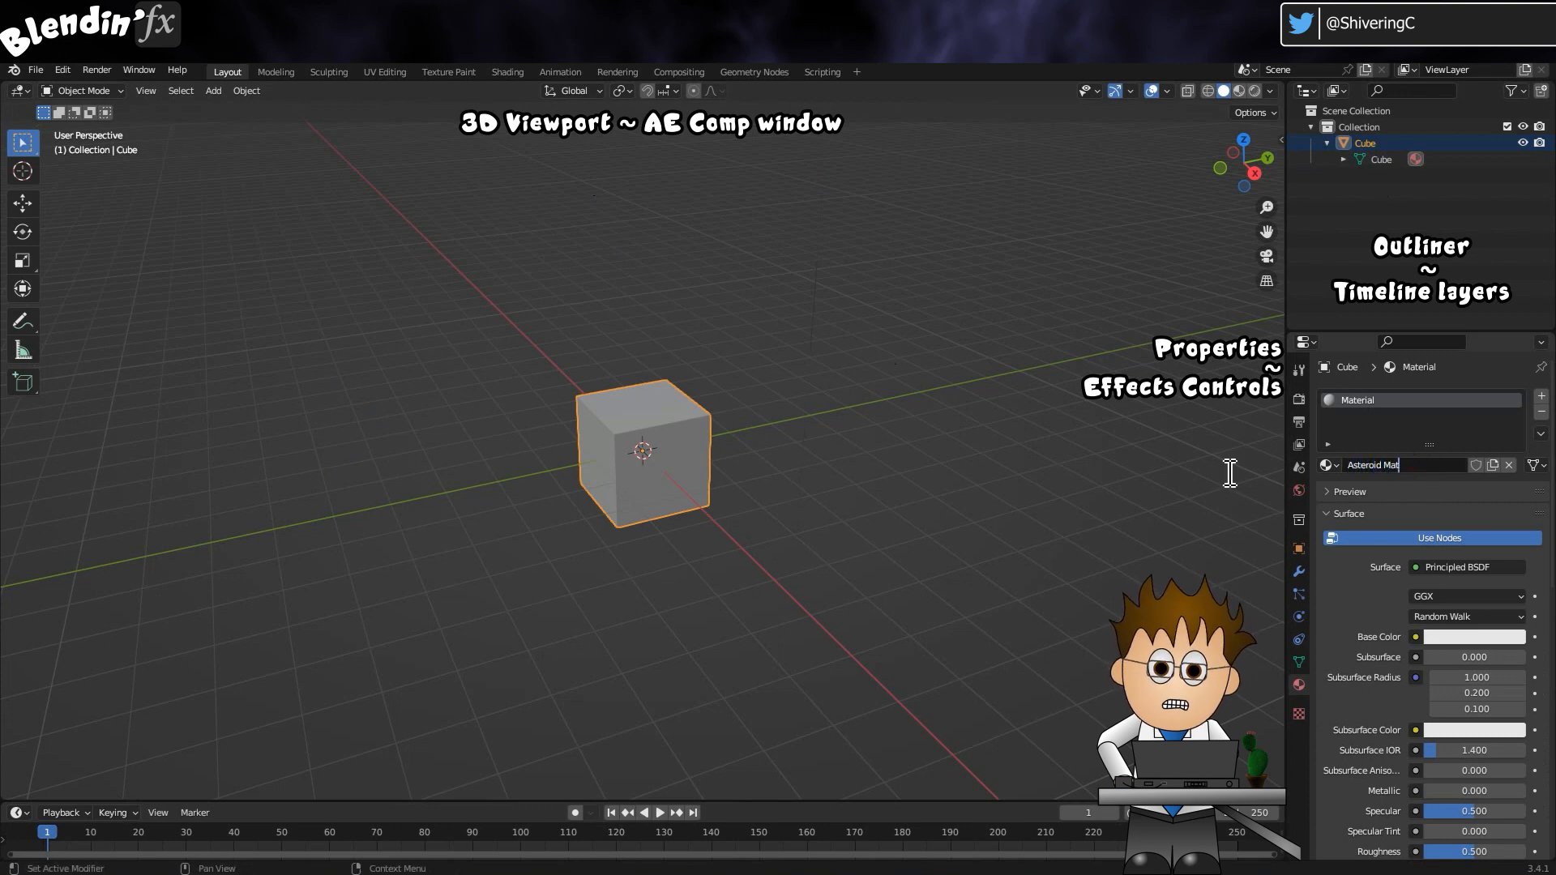
type("erial")
key("Return")
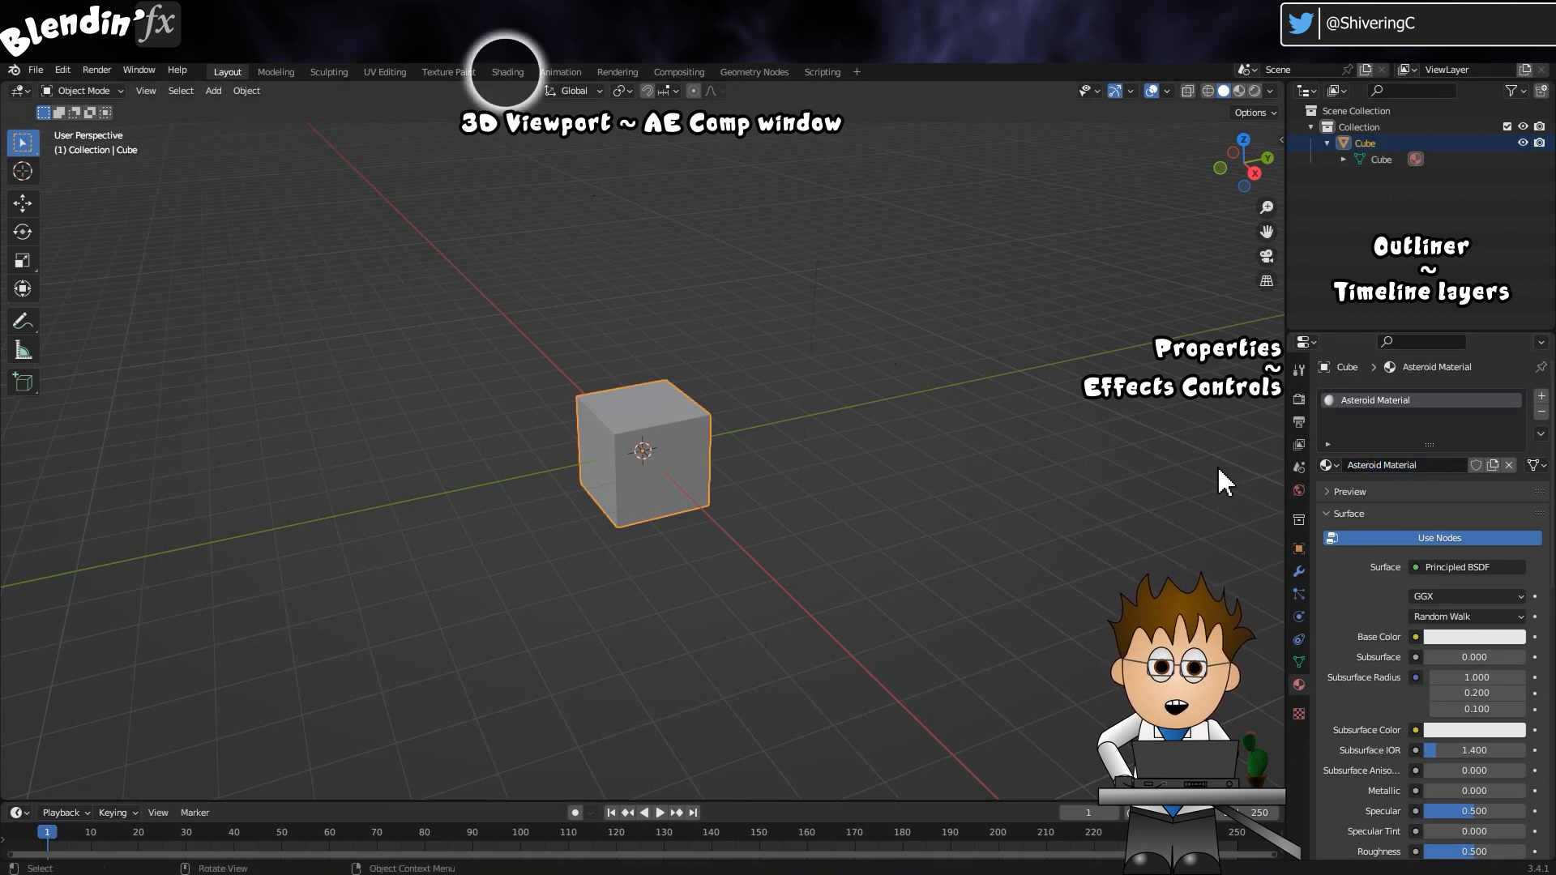
Step: Switch to the Shading workspace and set the render engine to Cycles
left_click(507, 72)
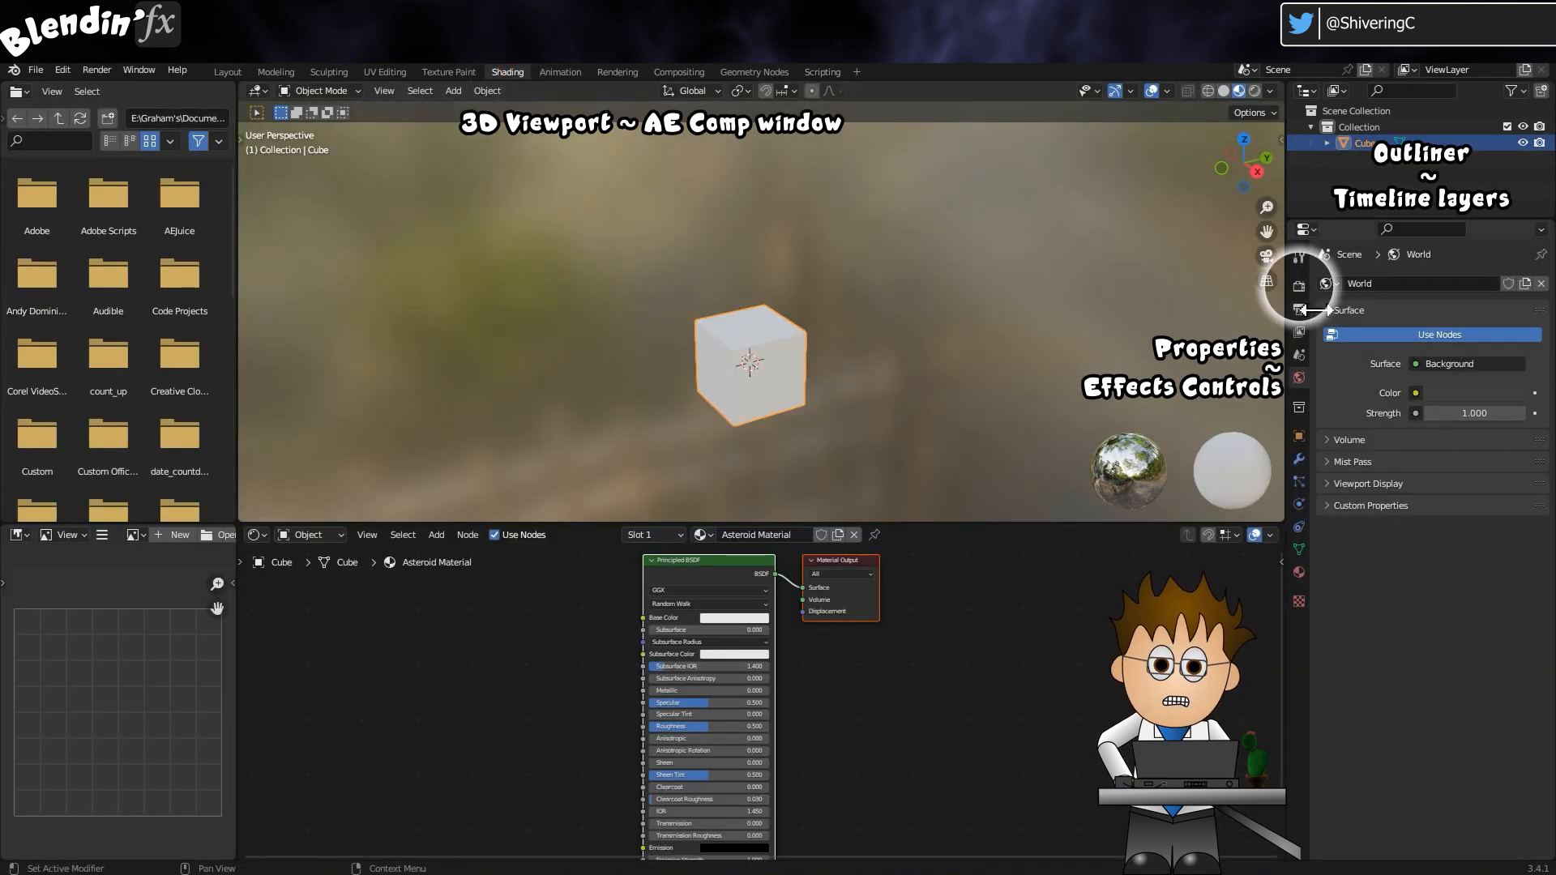
left_click(1300, 288)
left_click(1461, 283)
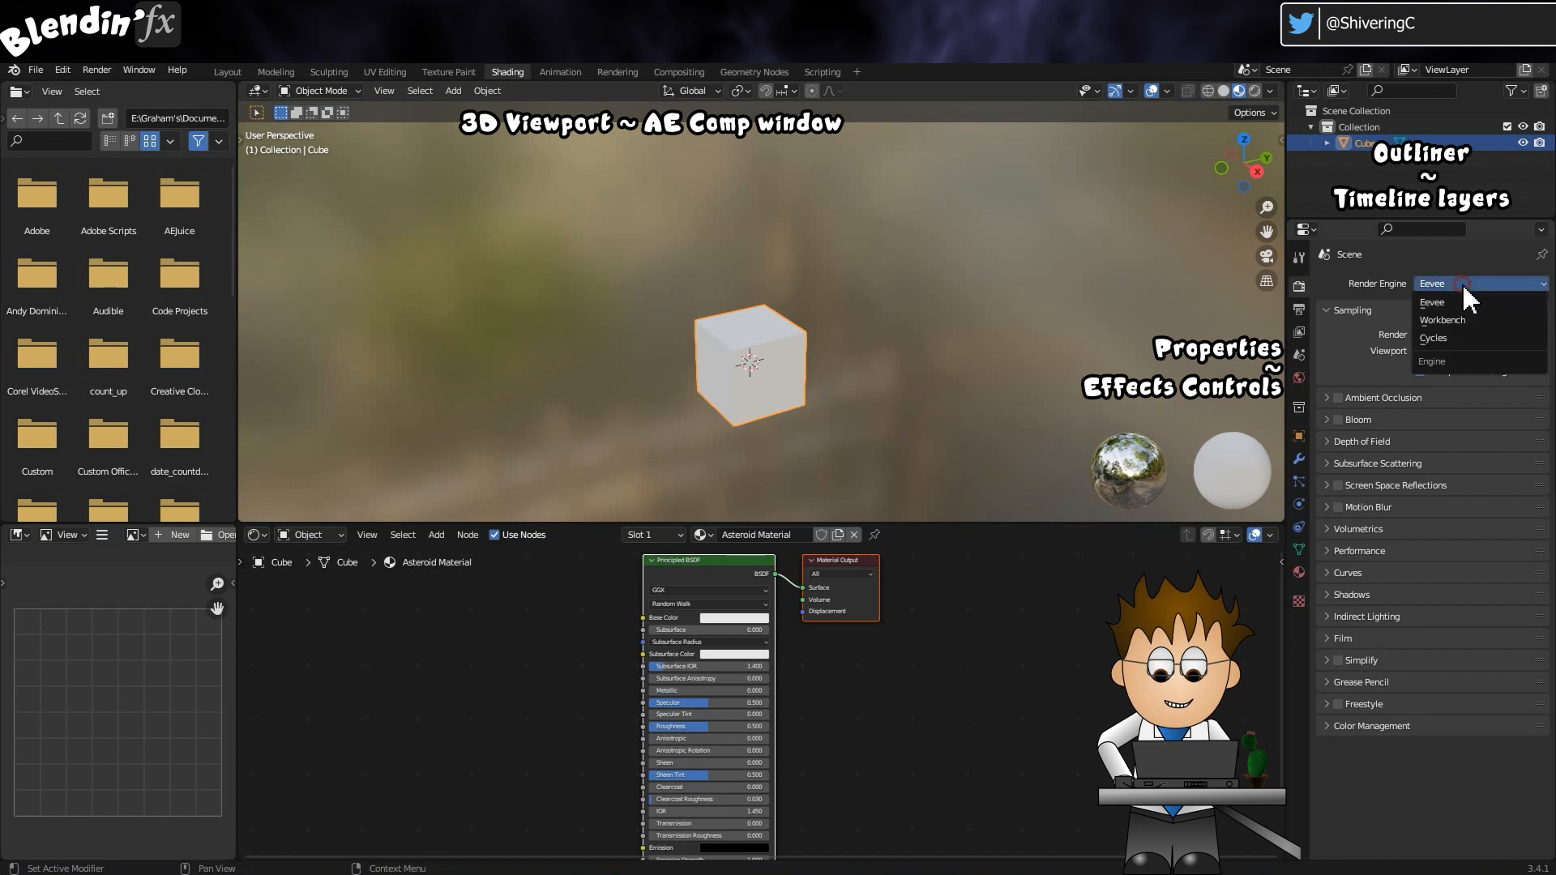
left_click(1463, 336)
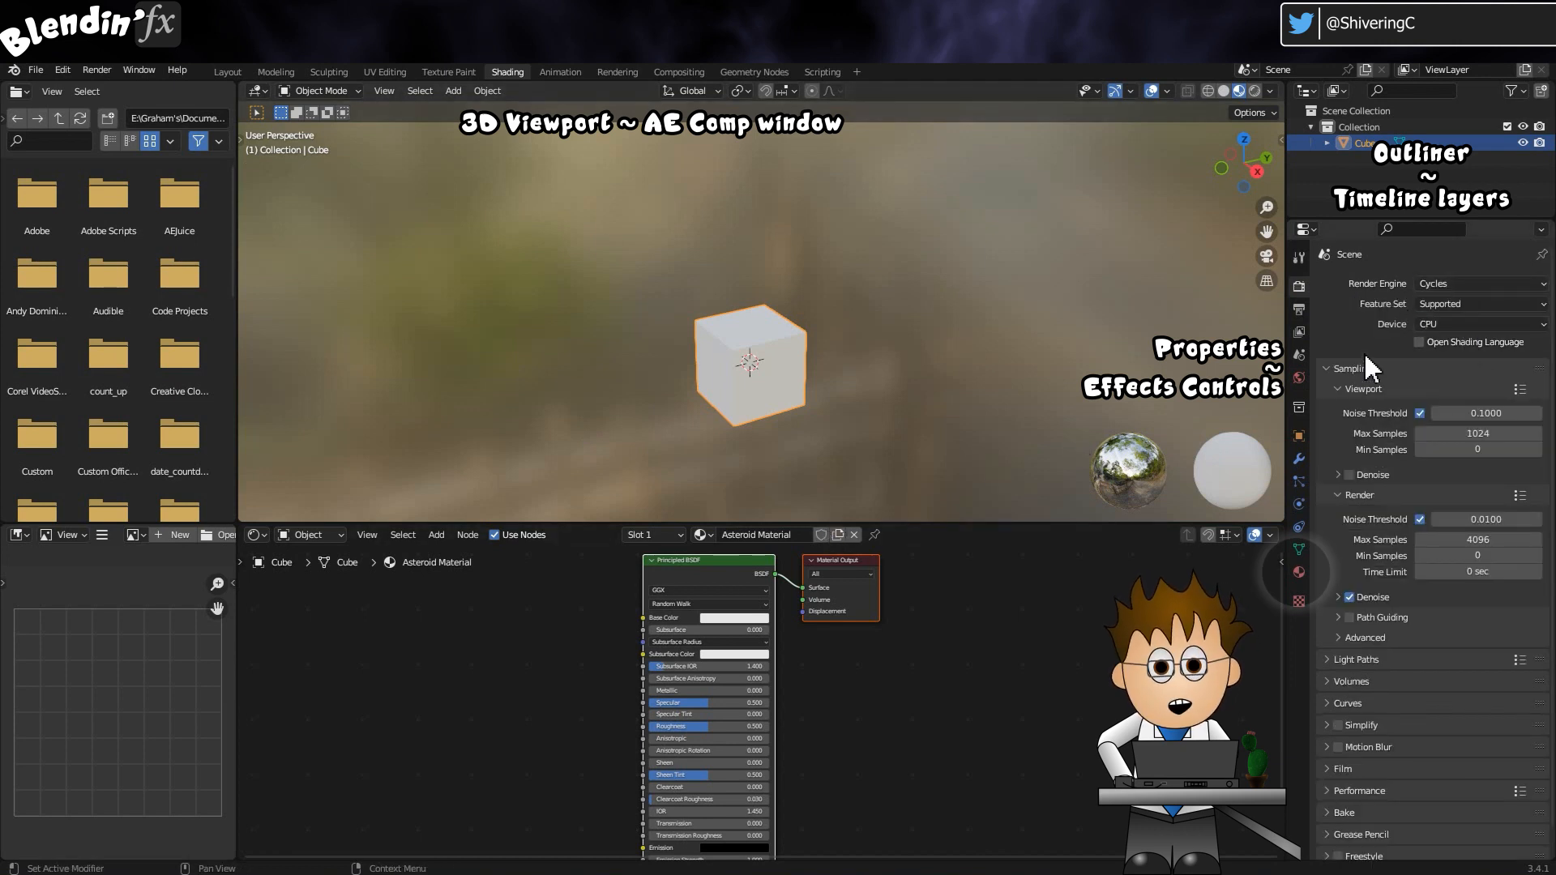
Step: Set the surface displacement method of Asteroid Material to Displacement and Bump
left_click(1299, 572)
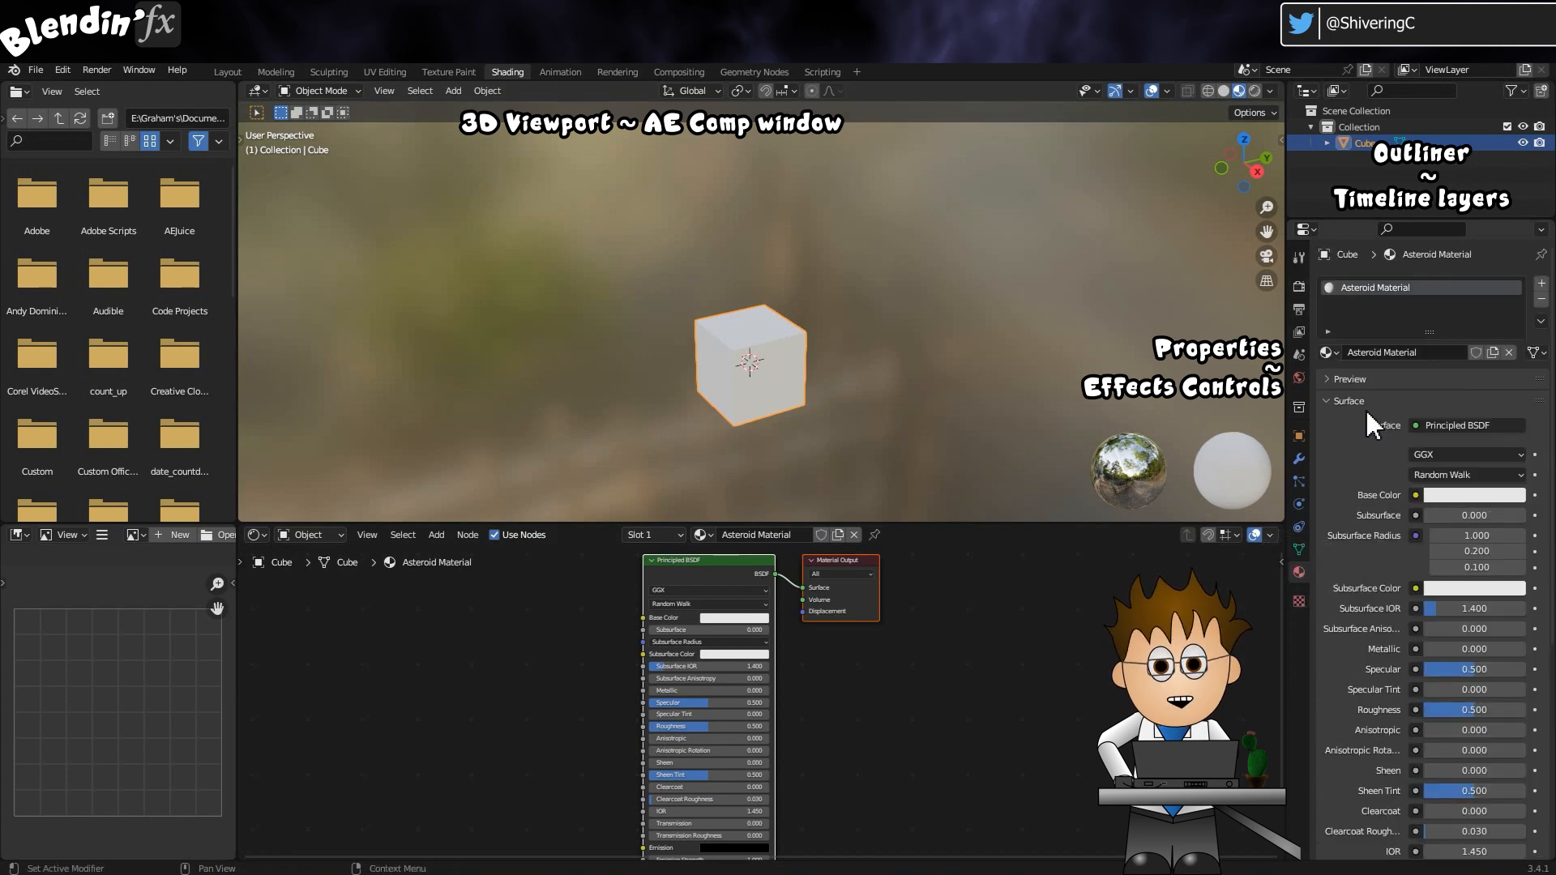
scroll(1366, 562, "down", 10)
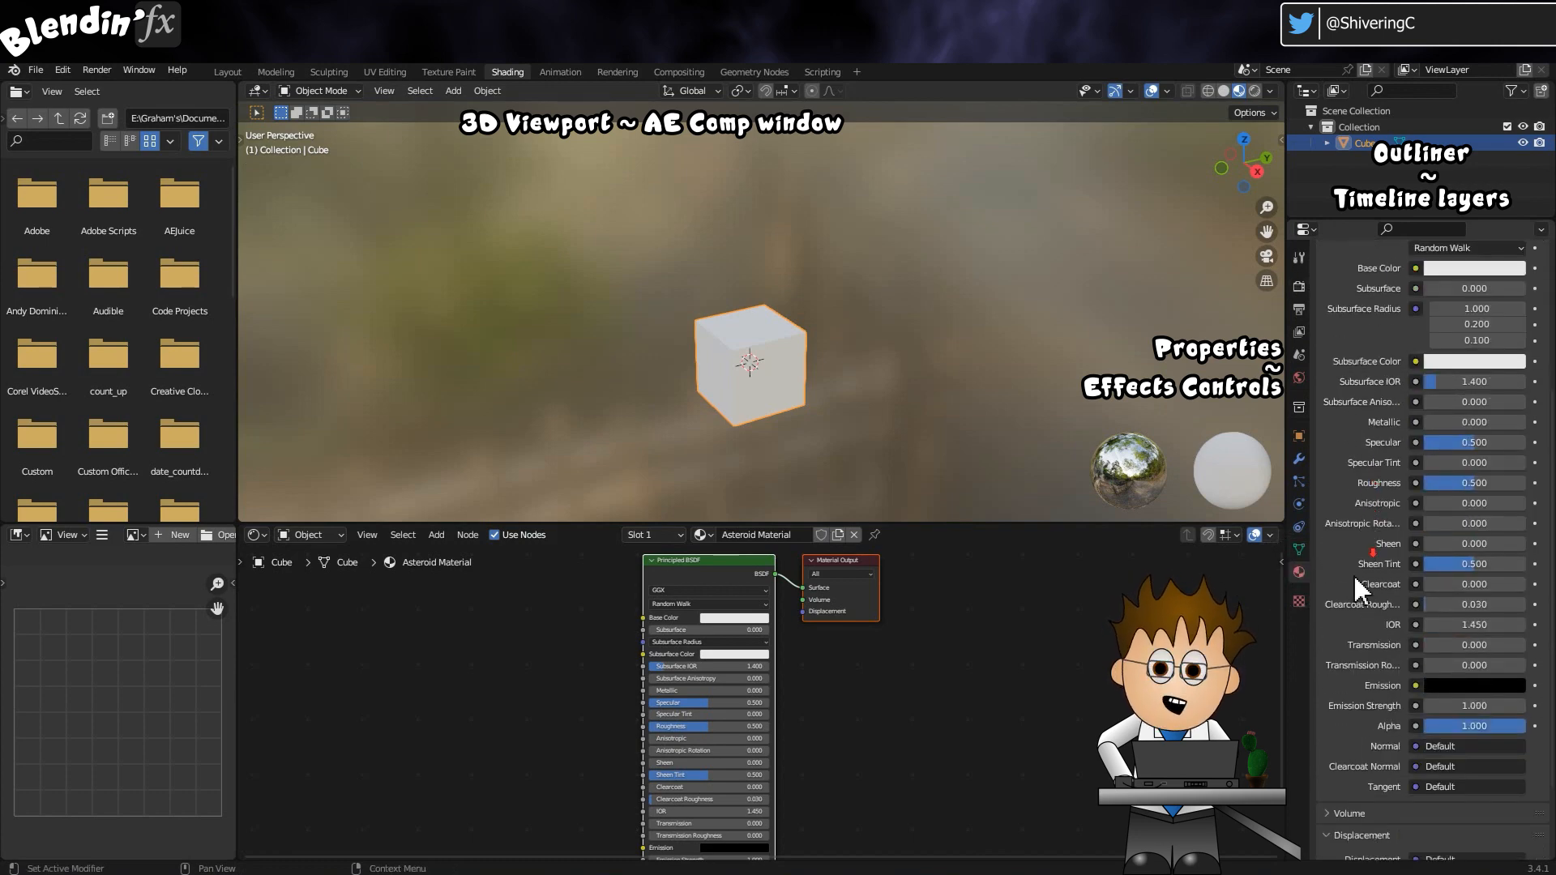
left_click(1347, 782)
scroll(1332, 758, "down", 5)
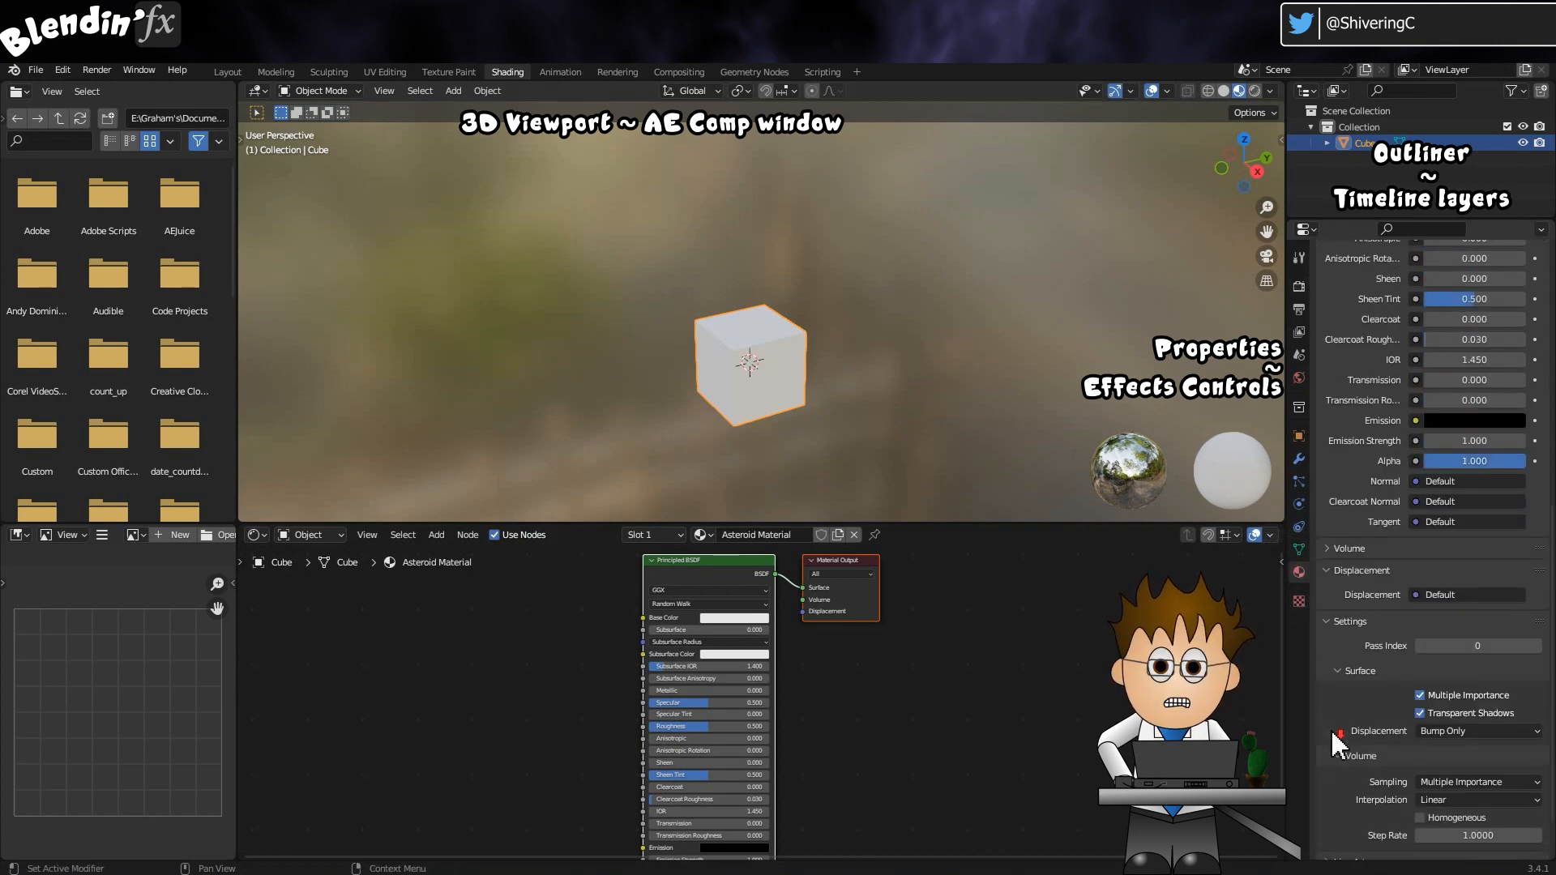
left_click(1476, 727)
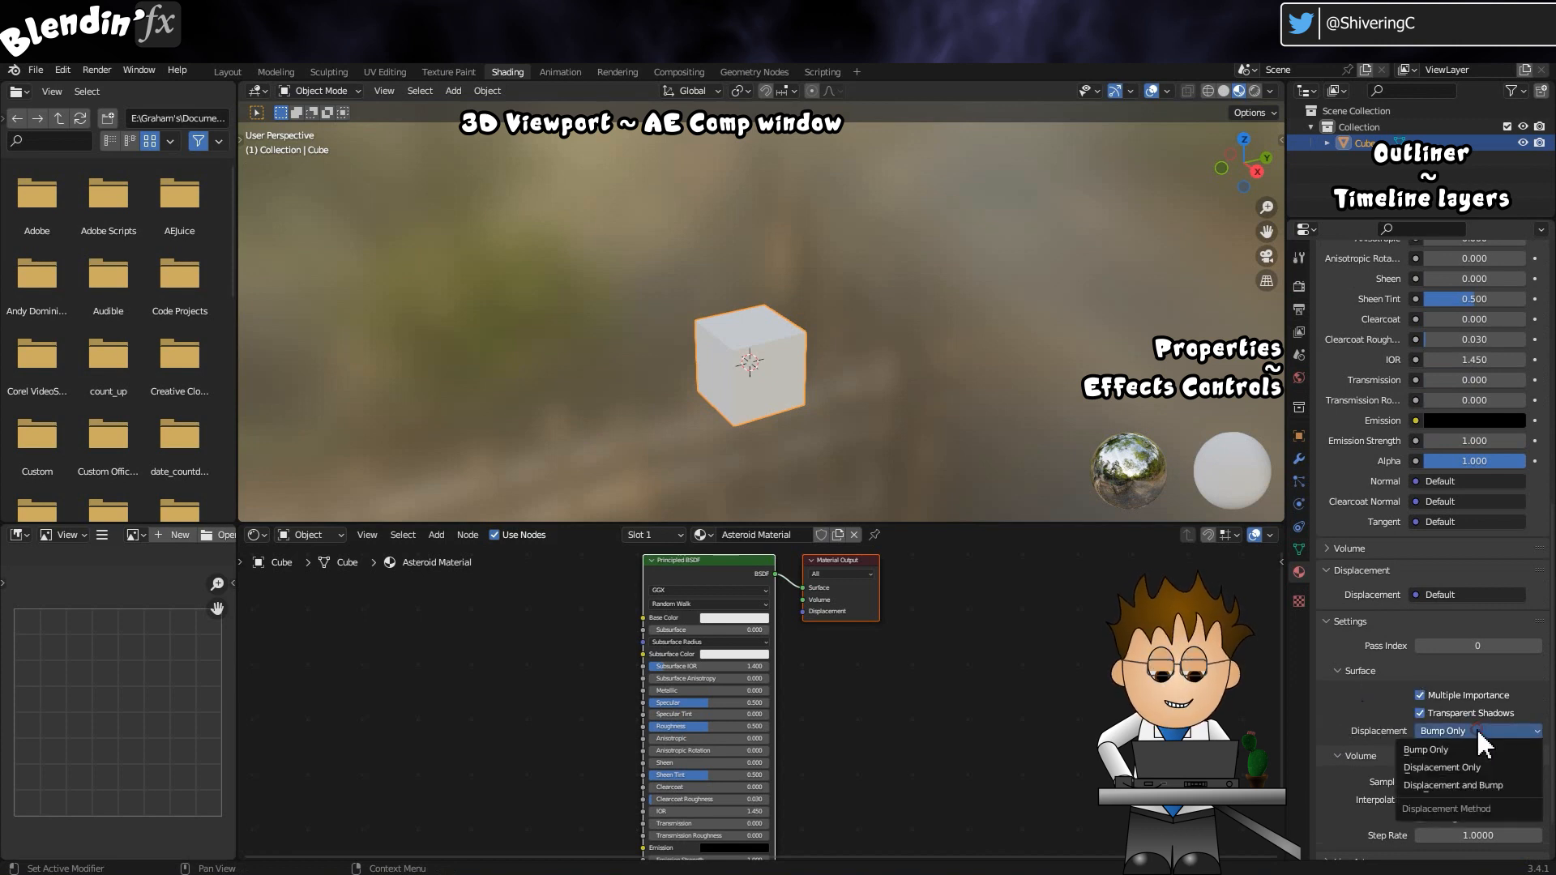
left_click(1506, 784)
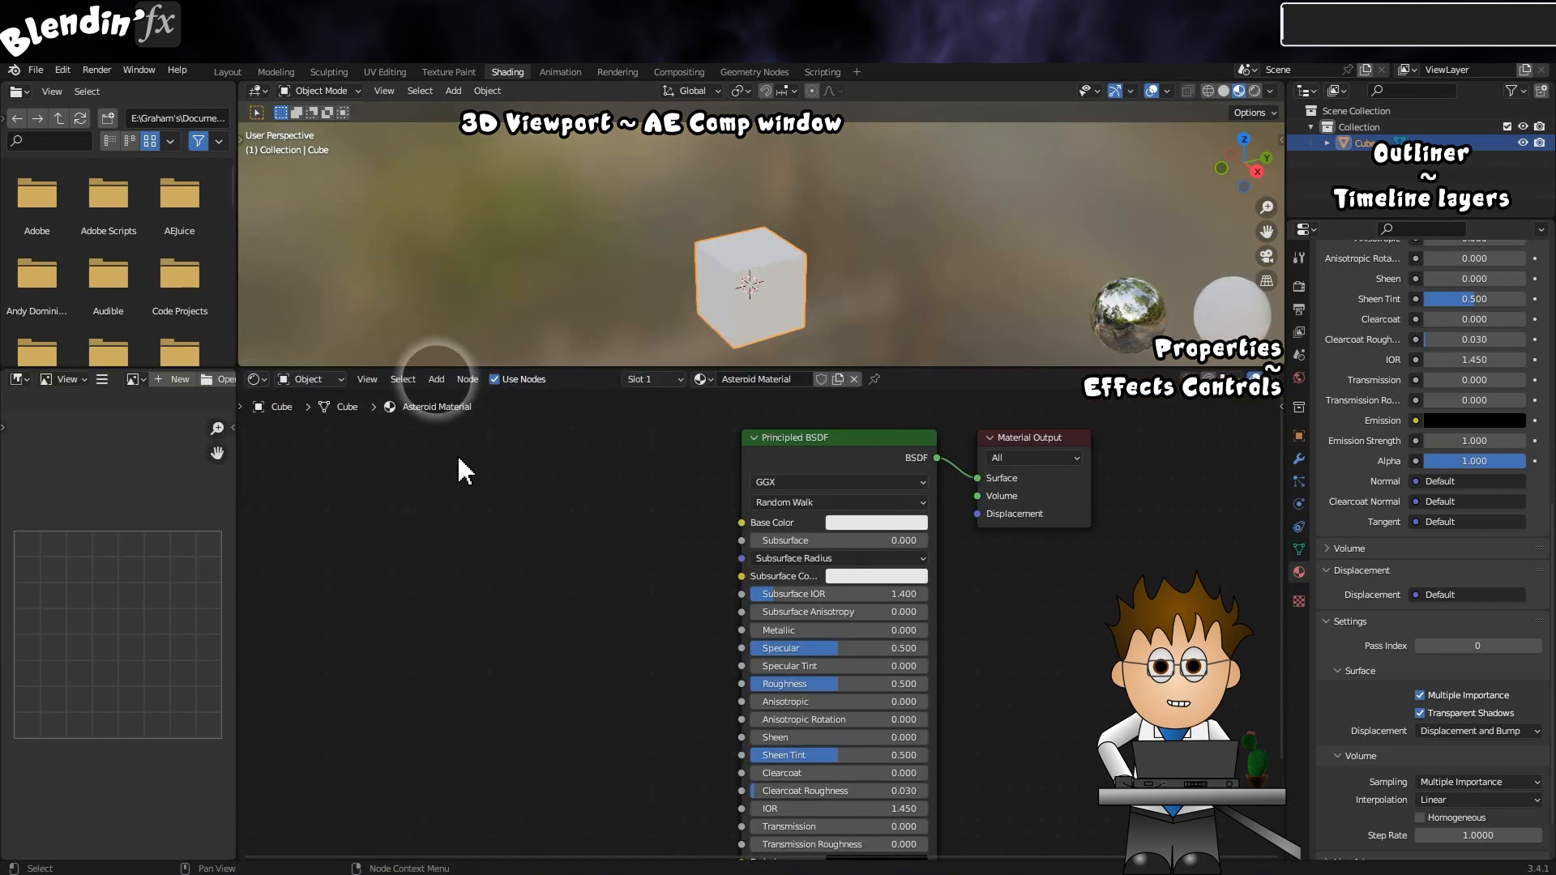
Step: Add an Image Texture node to the left of the Principled BSDF node
left_click(435, 379)
mouse_move(453, 469)
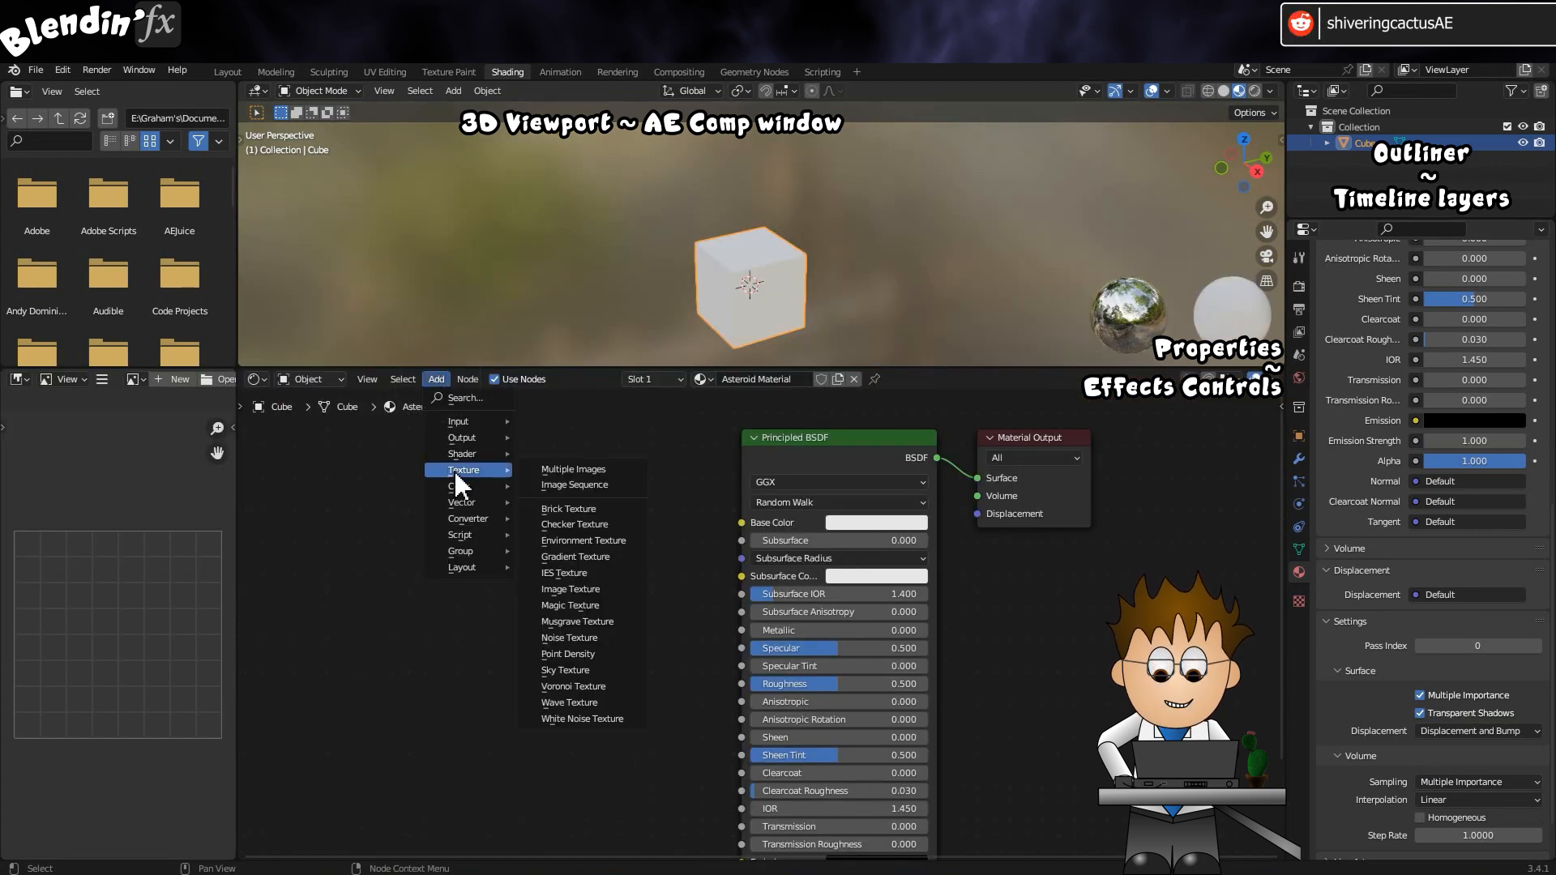
left_click(603, 589)
left_click(394, 469)
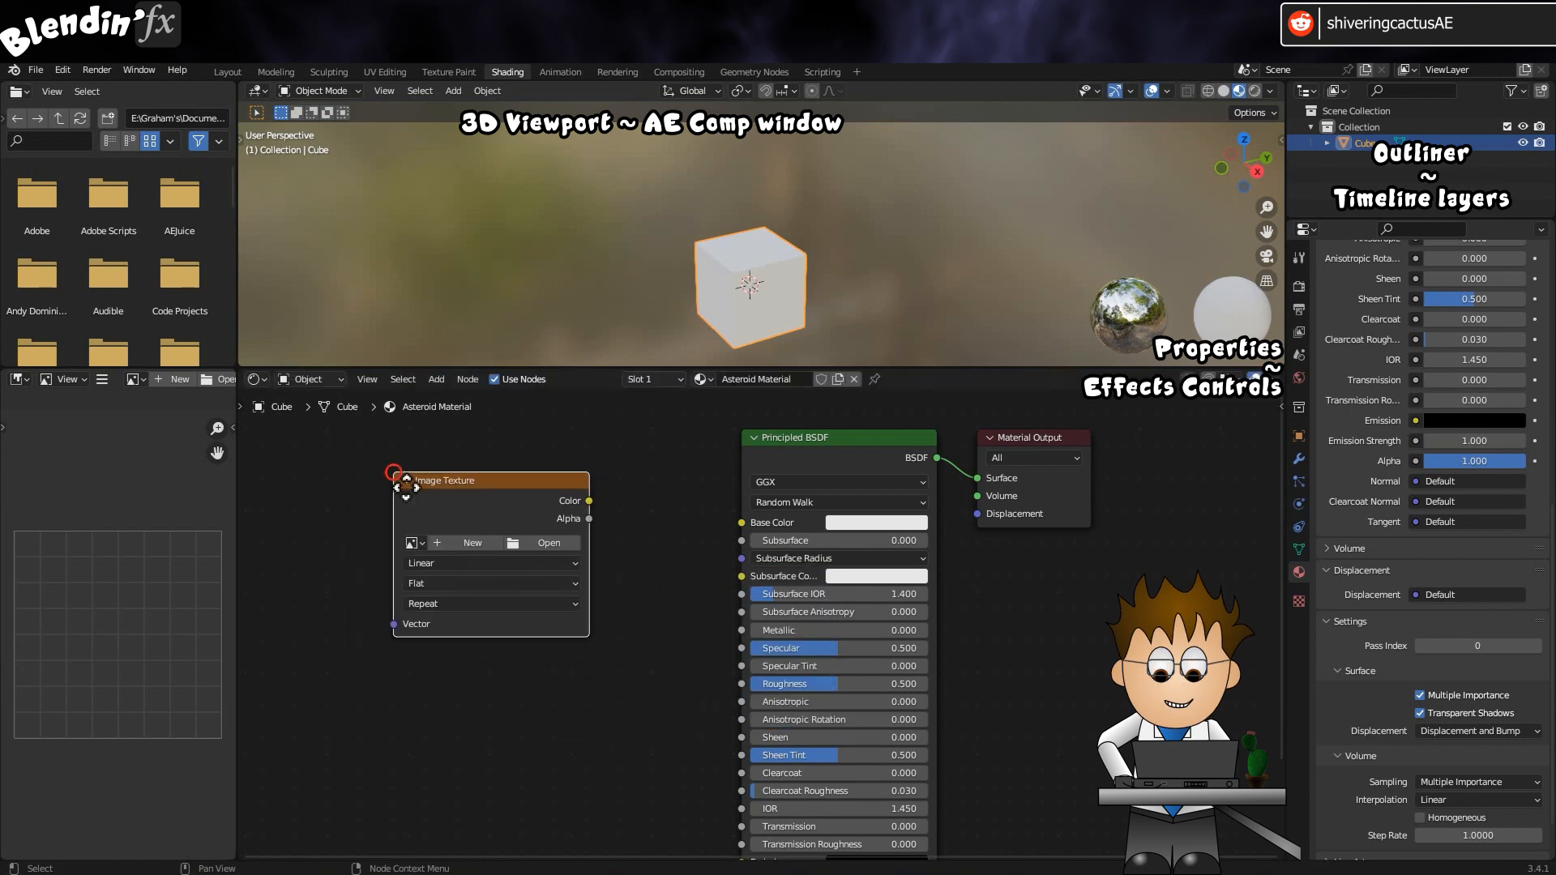
Step: Load Seemless Rock.png into the Image Texture node and set its projection to Sphere
left_click(520, 543)
left_click(669, 295)
left_click(1008, 688)
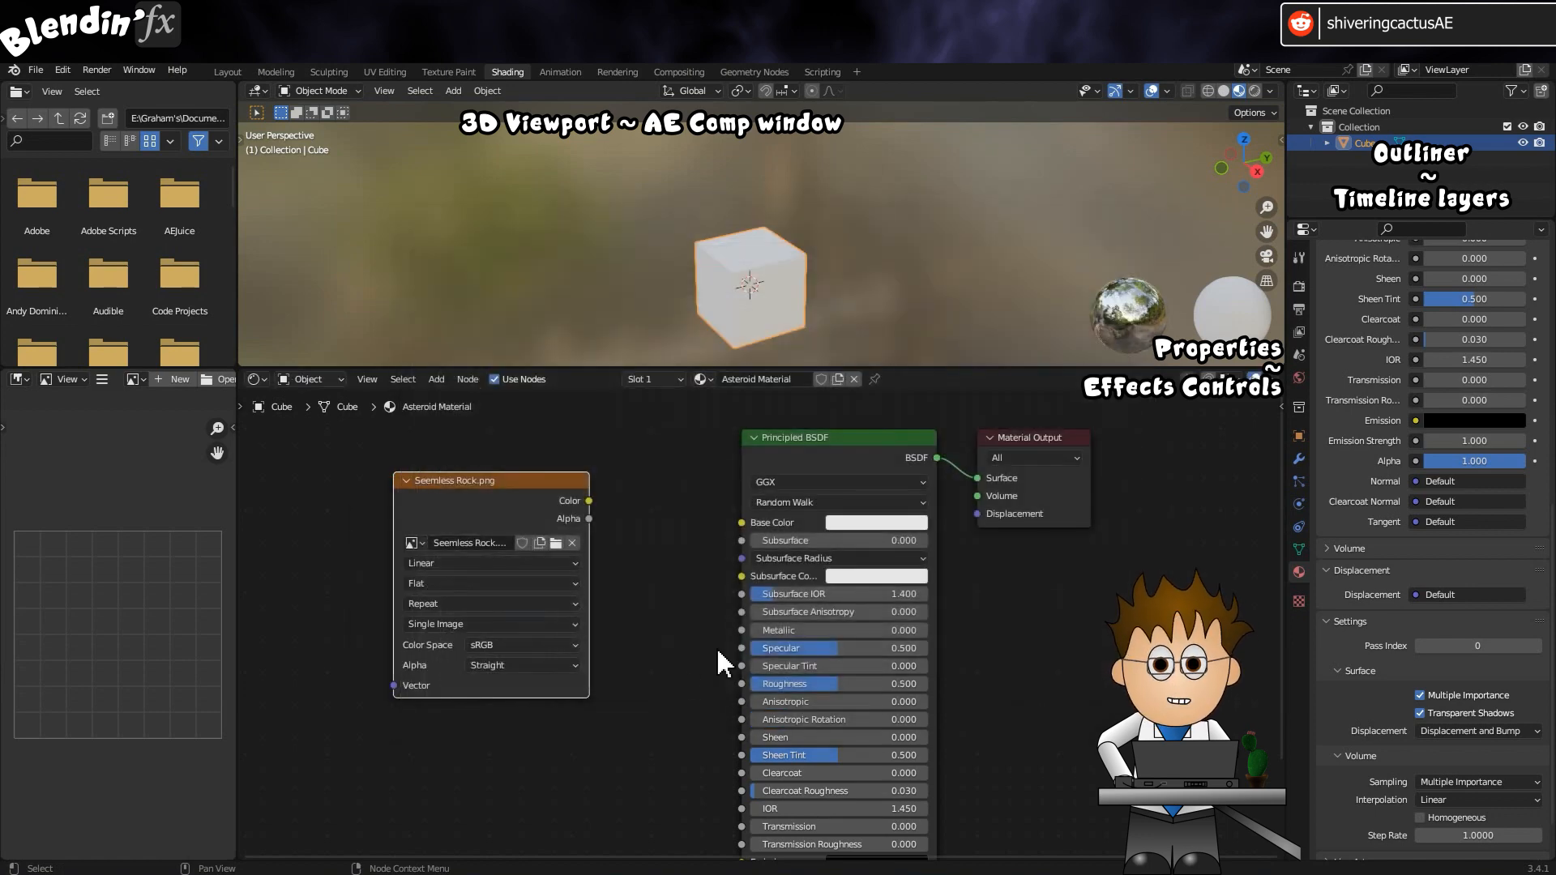
left_click(577, 582)
left_click(551, 637)
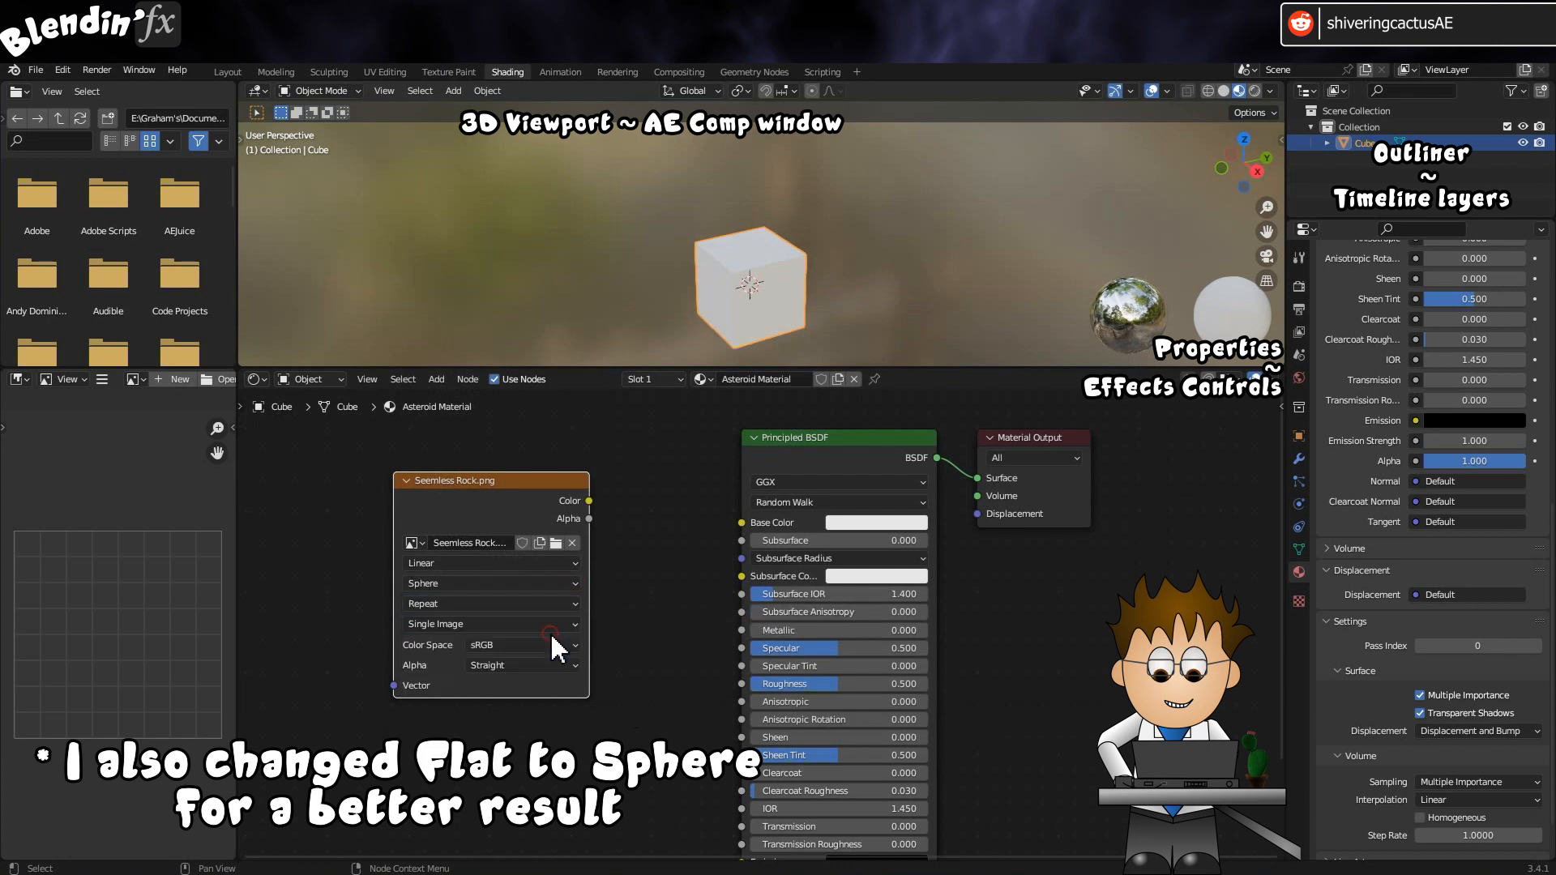
Step: Add a Bump node between the Image Texture node and the Principled BSDF node
left_click(437, 380)
mouse_move(462, 505)
left_click(559, 501)
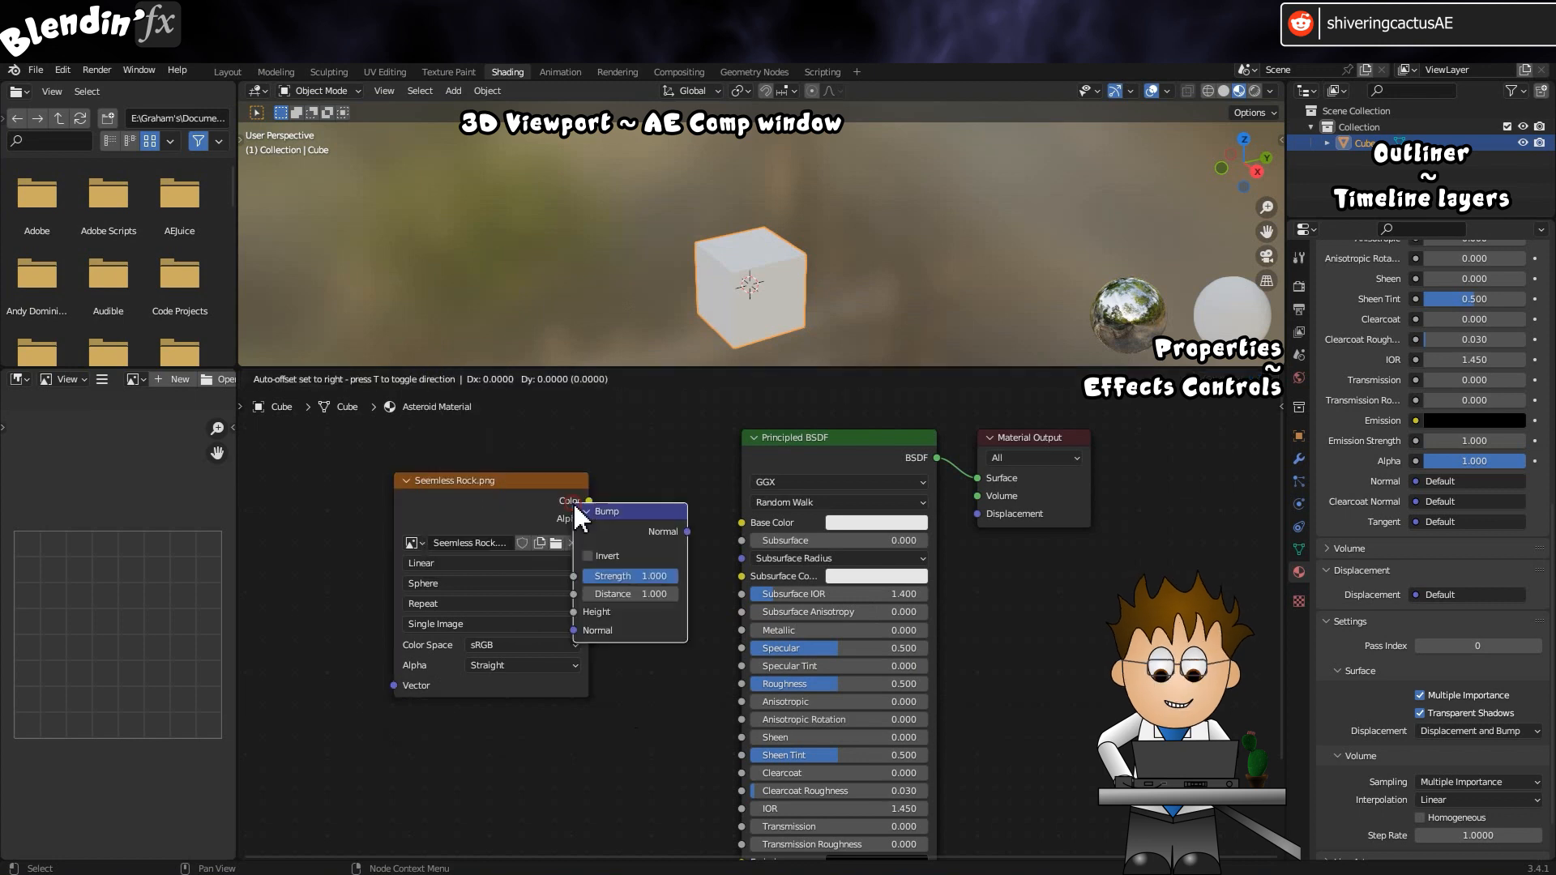
left_click(614, 630)
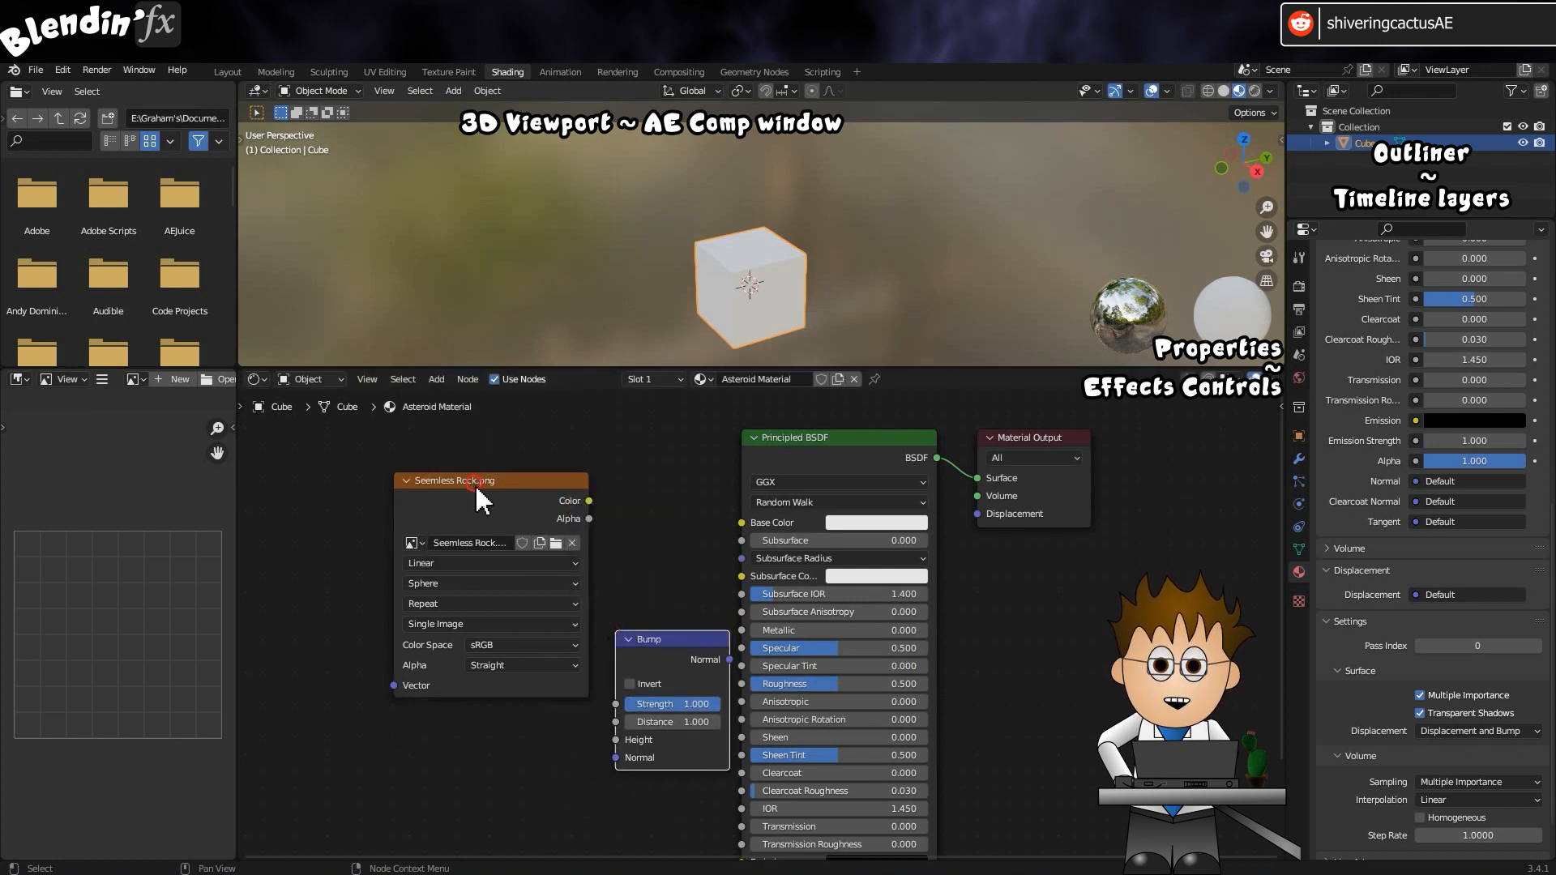
Step: Move the Image Texture node further left and connect its Color output to the Bump node's Height and the Principled BSDF's Base Color
left_click_drag(472, 491, 371, 462)
left_click_drag(487, 471, 614, 740)
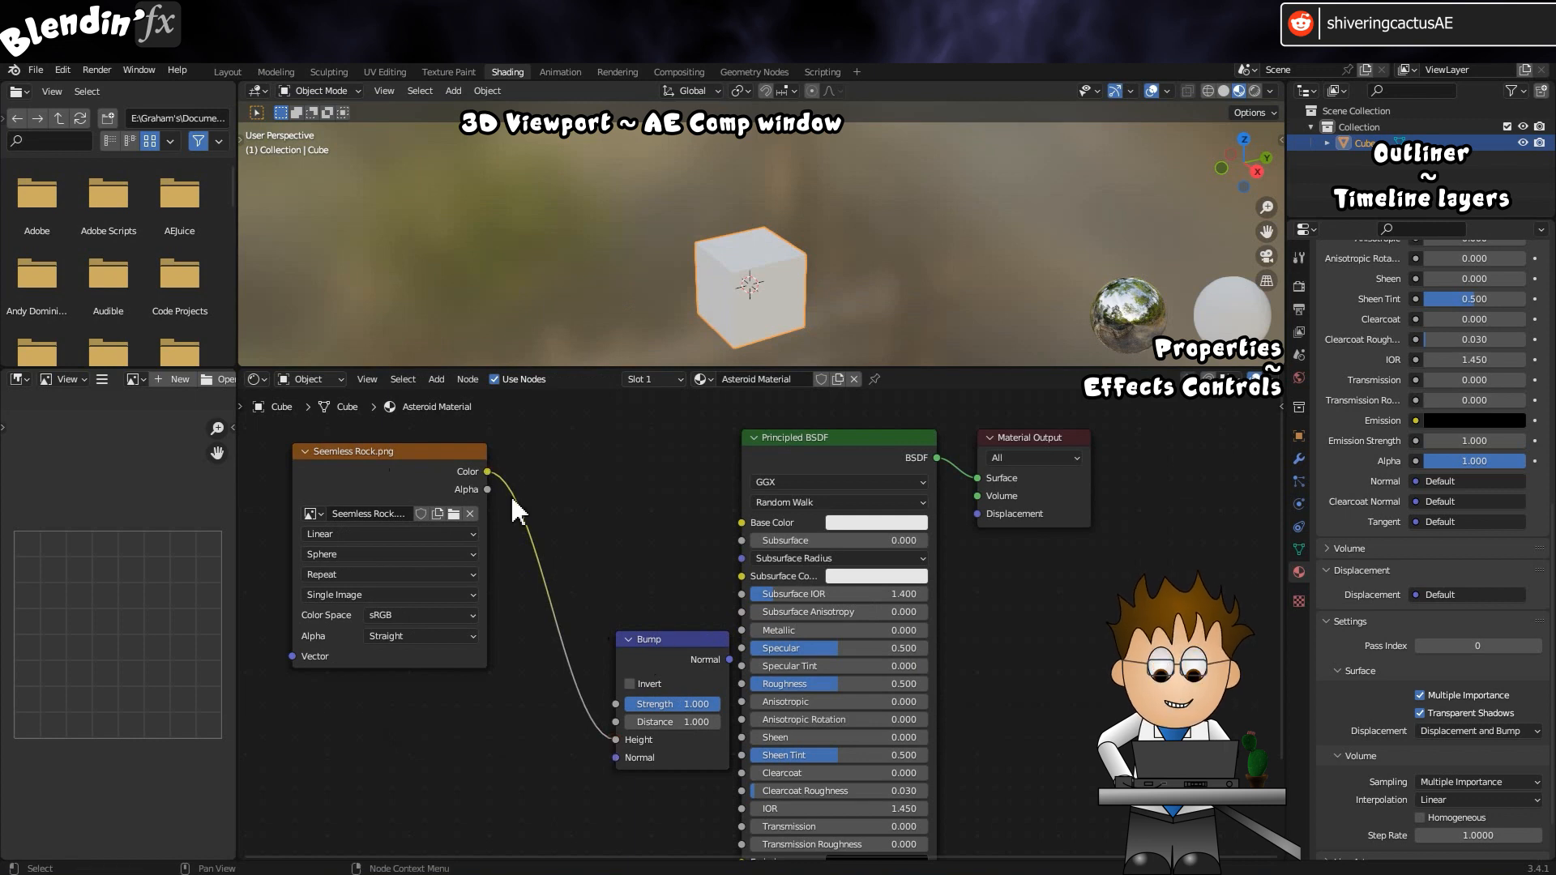
left_click_drag(487, 472, 739, 547)
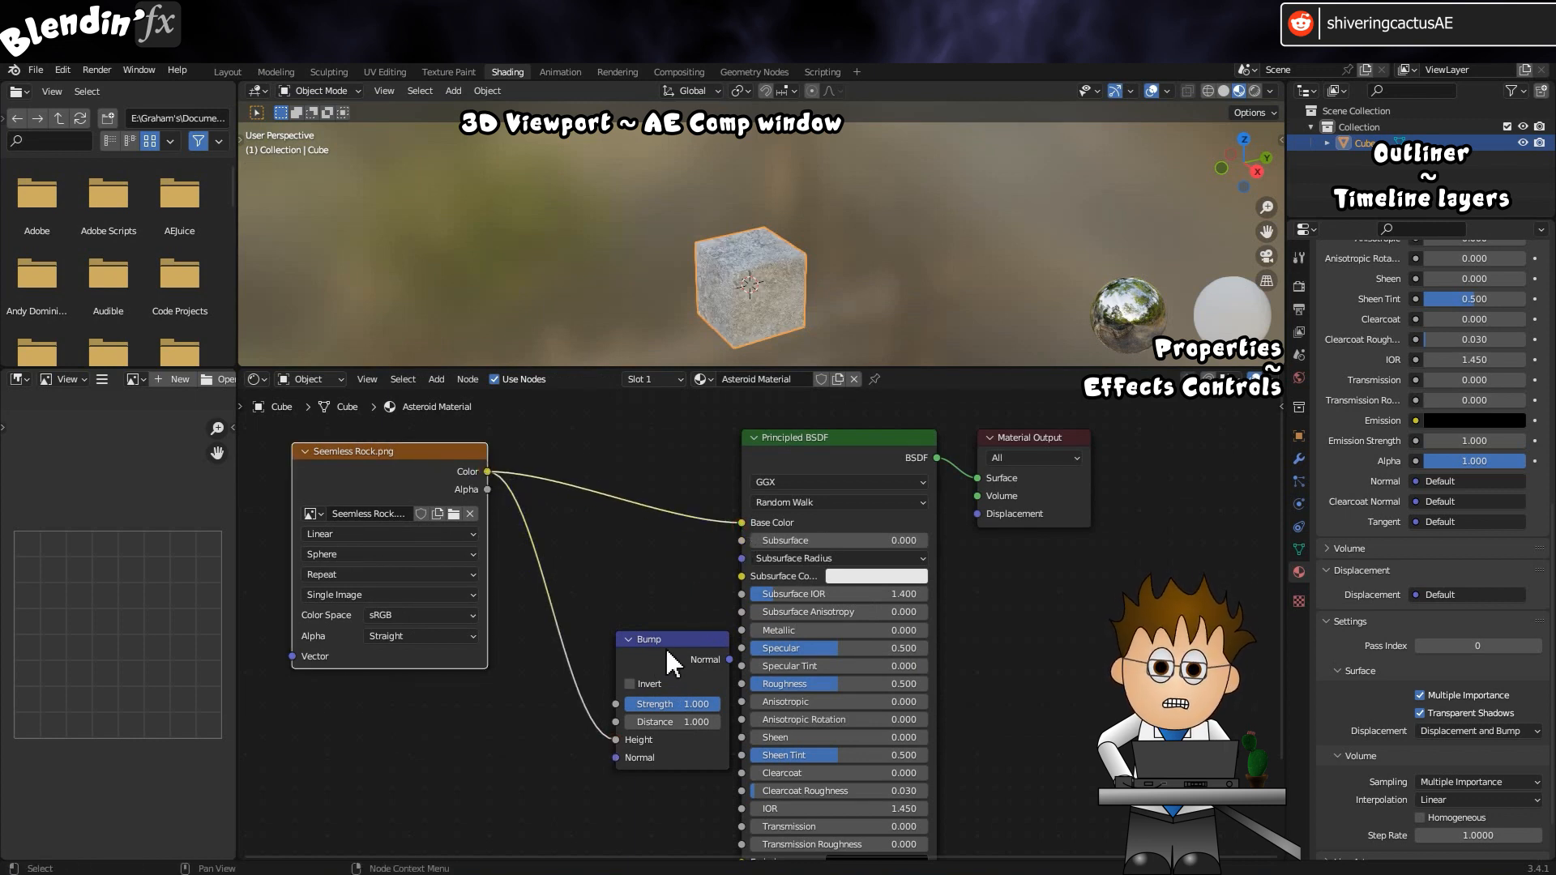
Step: Connect the Bump node's Normal output to the Principled BSDF's Normal input and set the shader's Roughness to 1.000
left_click_drag(689, 641, 630, 646)
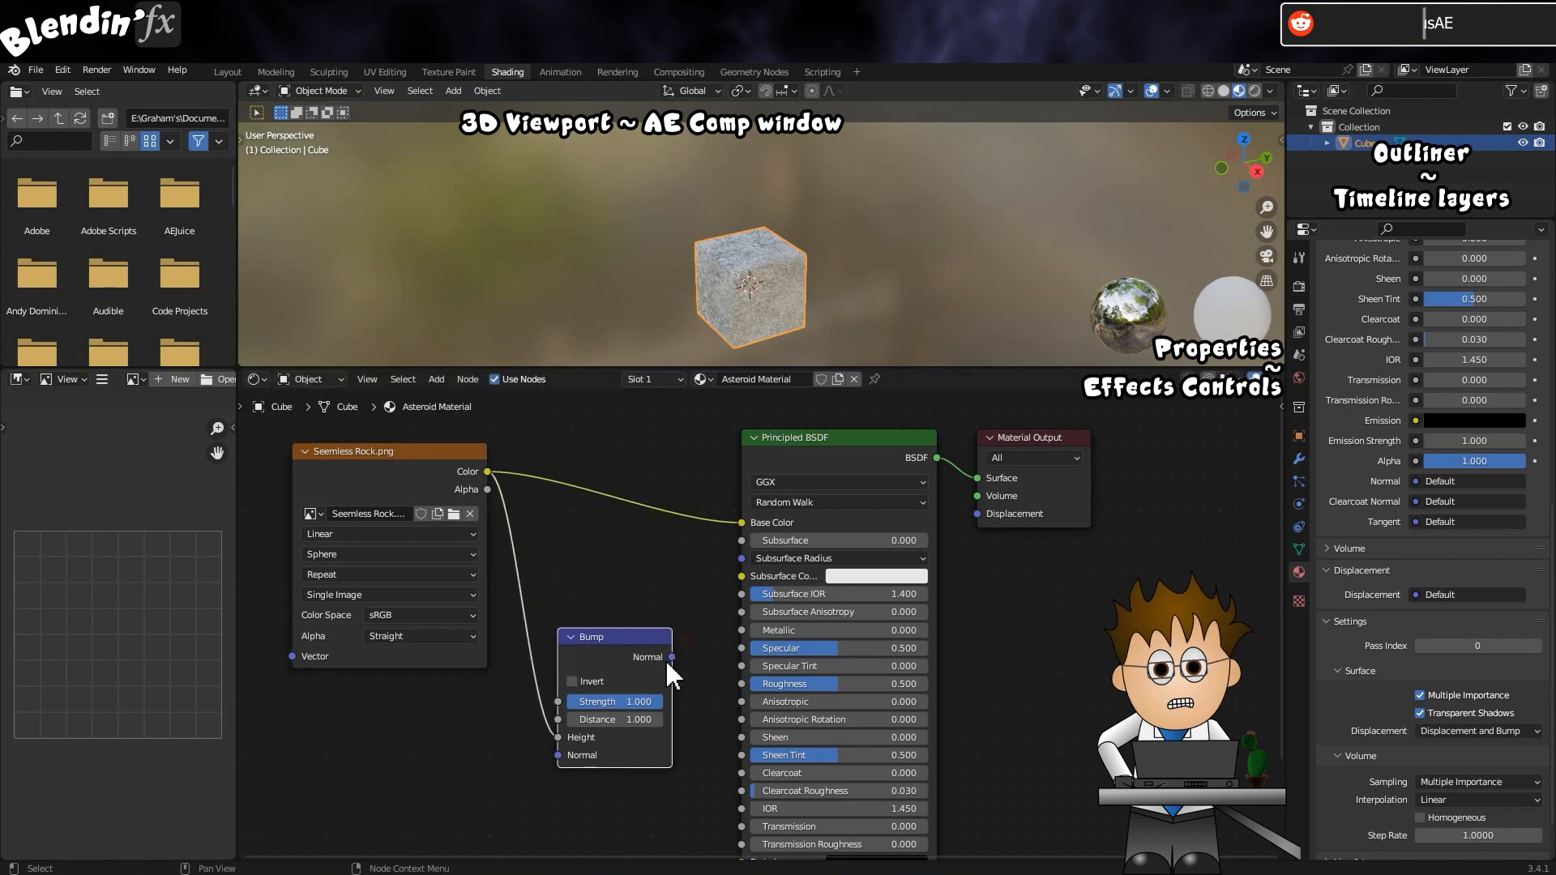
scroll(693, 664, "down", 4)
scroll(697, 668, "up", 1)
middle_click_drag(735, 737, 693, 524)
scroll(693, 524, "up", 3)
left_click_drag(636, 433, 704, 693)
middle_click_drag(679, 388, 657, 677)
scroll(656, 677, "up", 1)
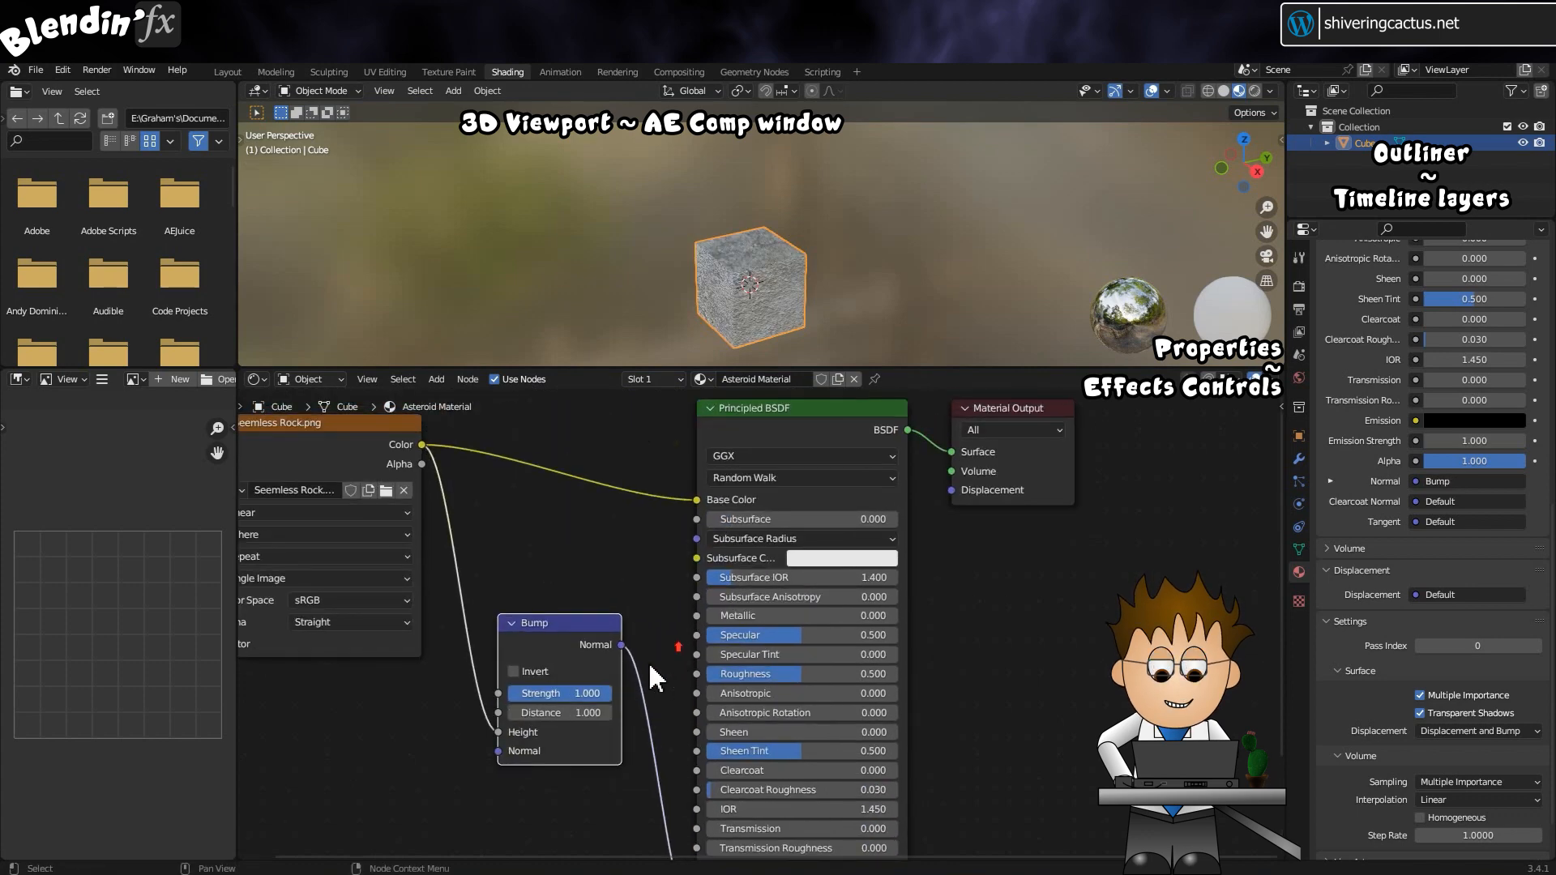
scroll(648, 665, "down", 2)
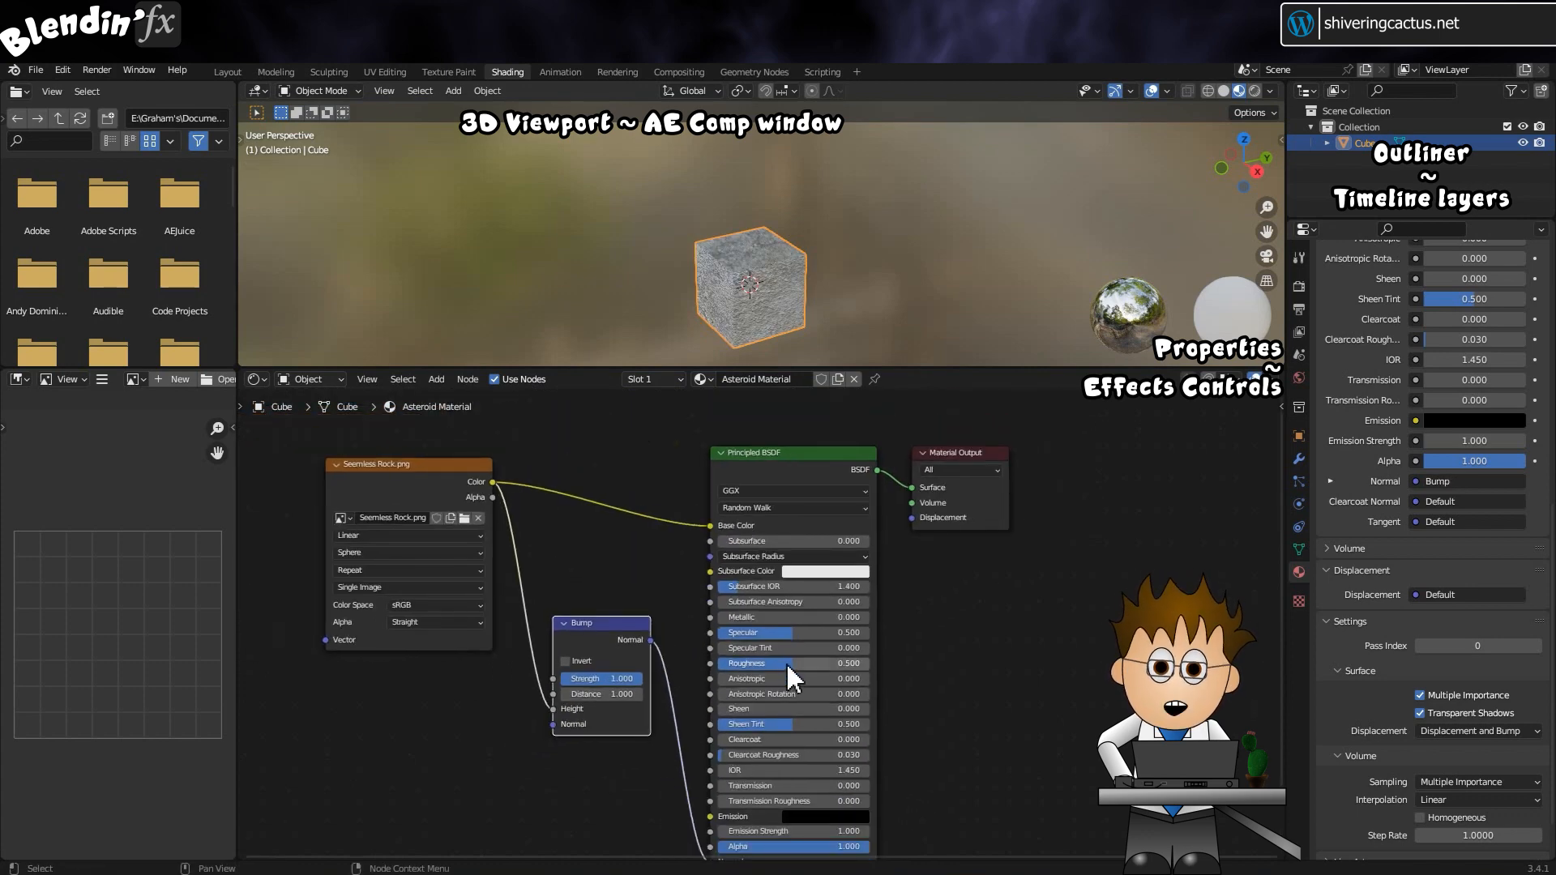
left_click_drag(792, 671, 869, 671)
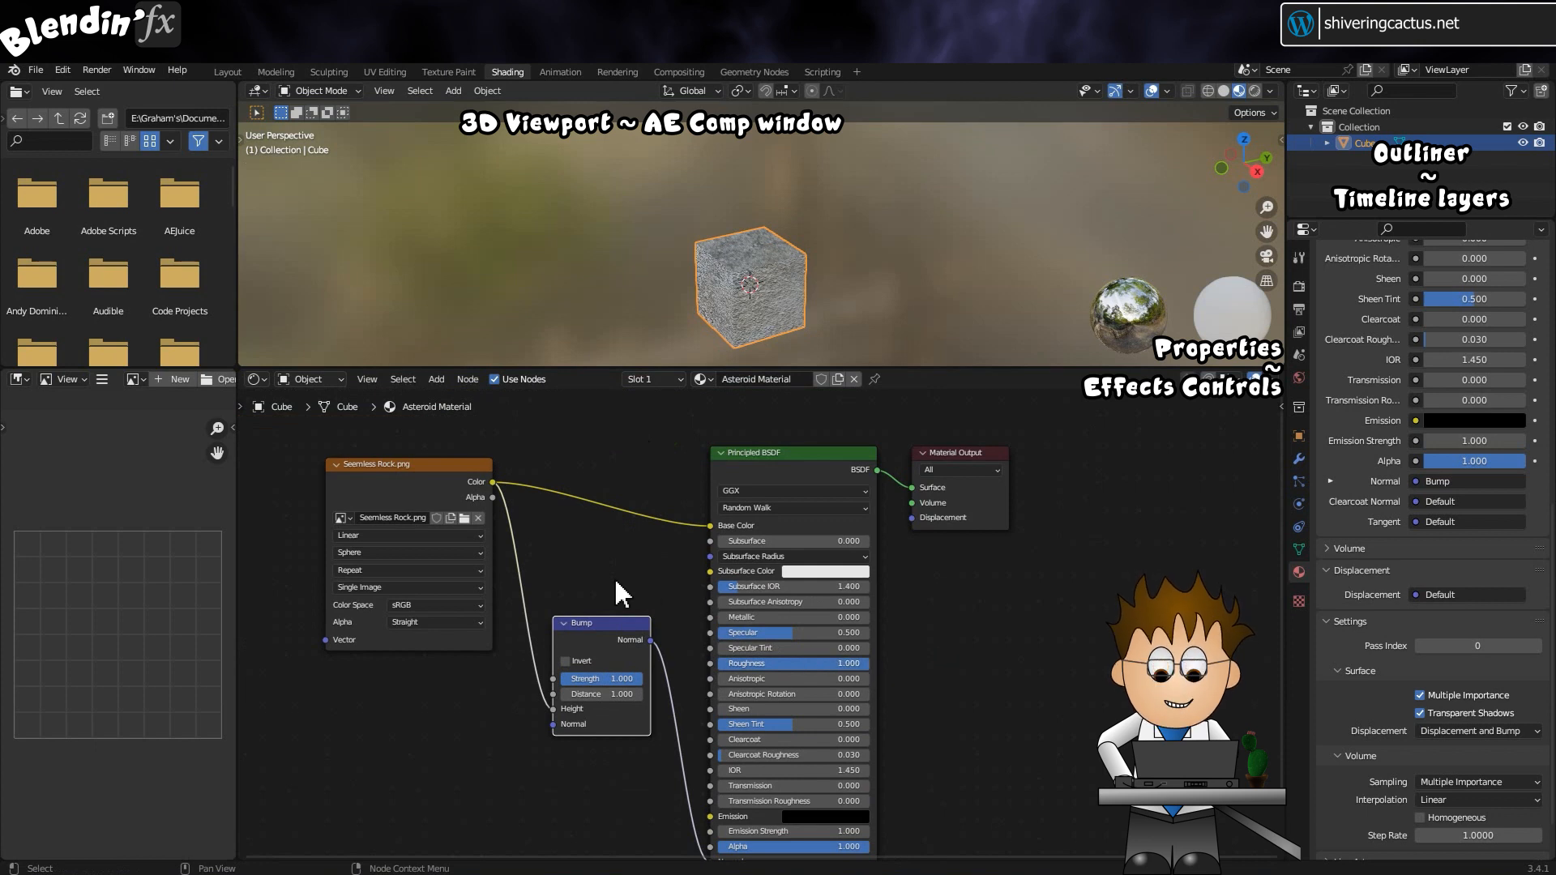
Step: Switch to the Modeling workspace and add an Array modifier with a count of 15 to the cube
left_click(275, 72)
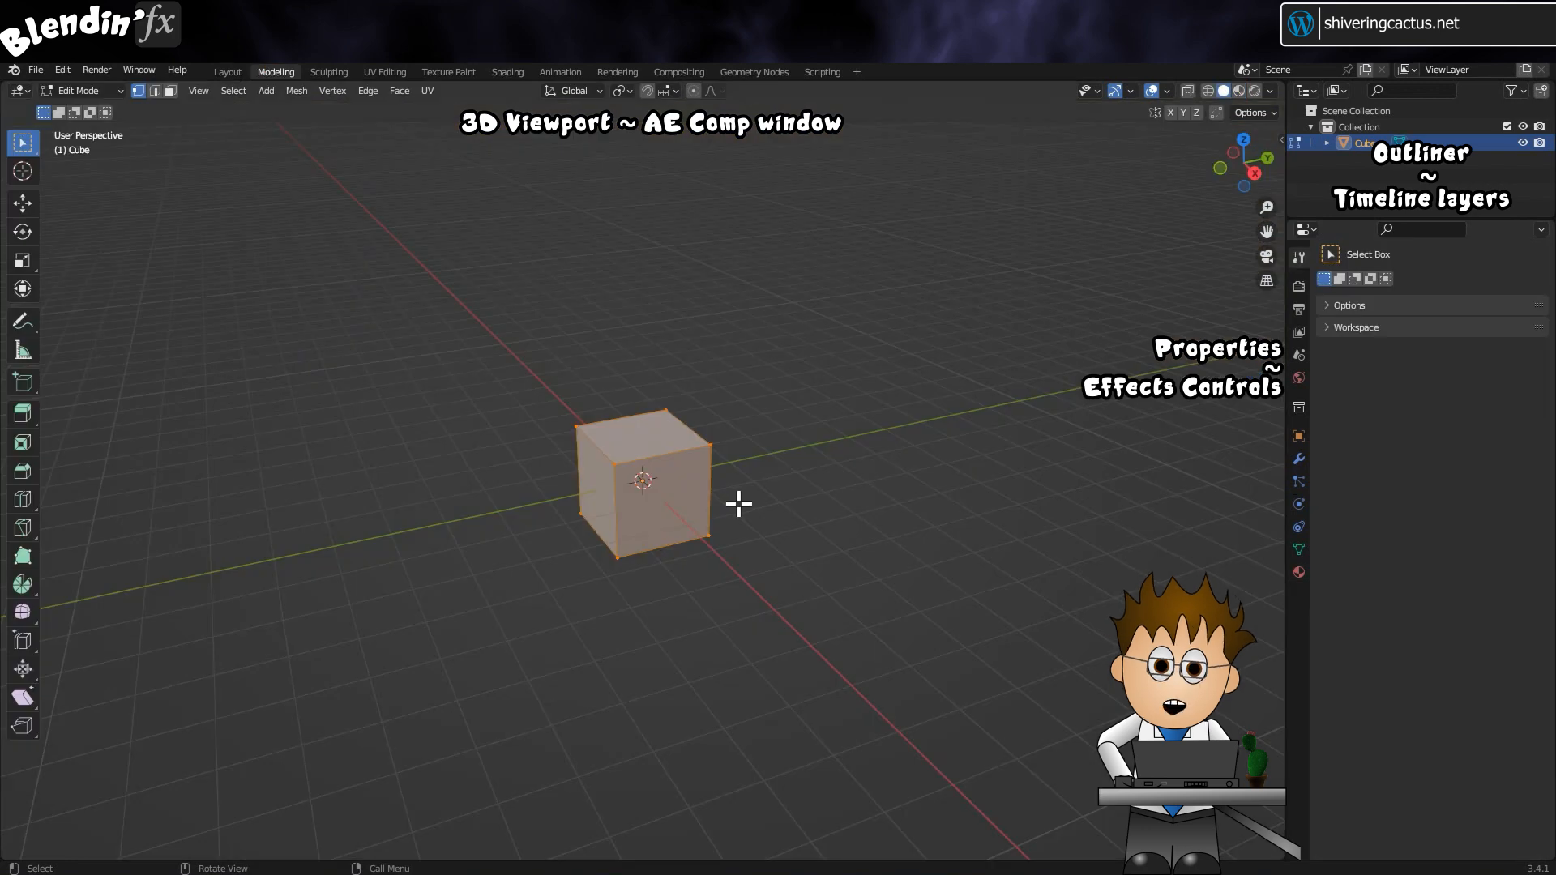
left_click(1298, 458)
left_click(1435, 285)
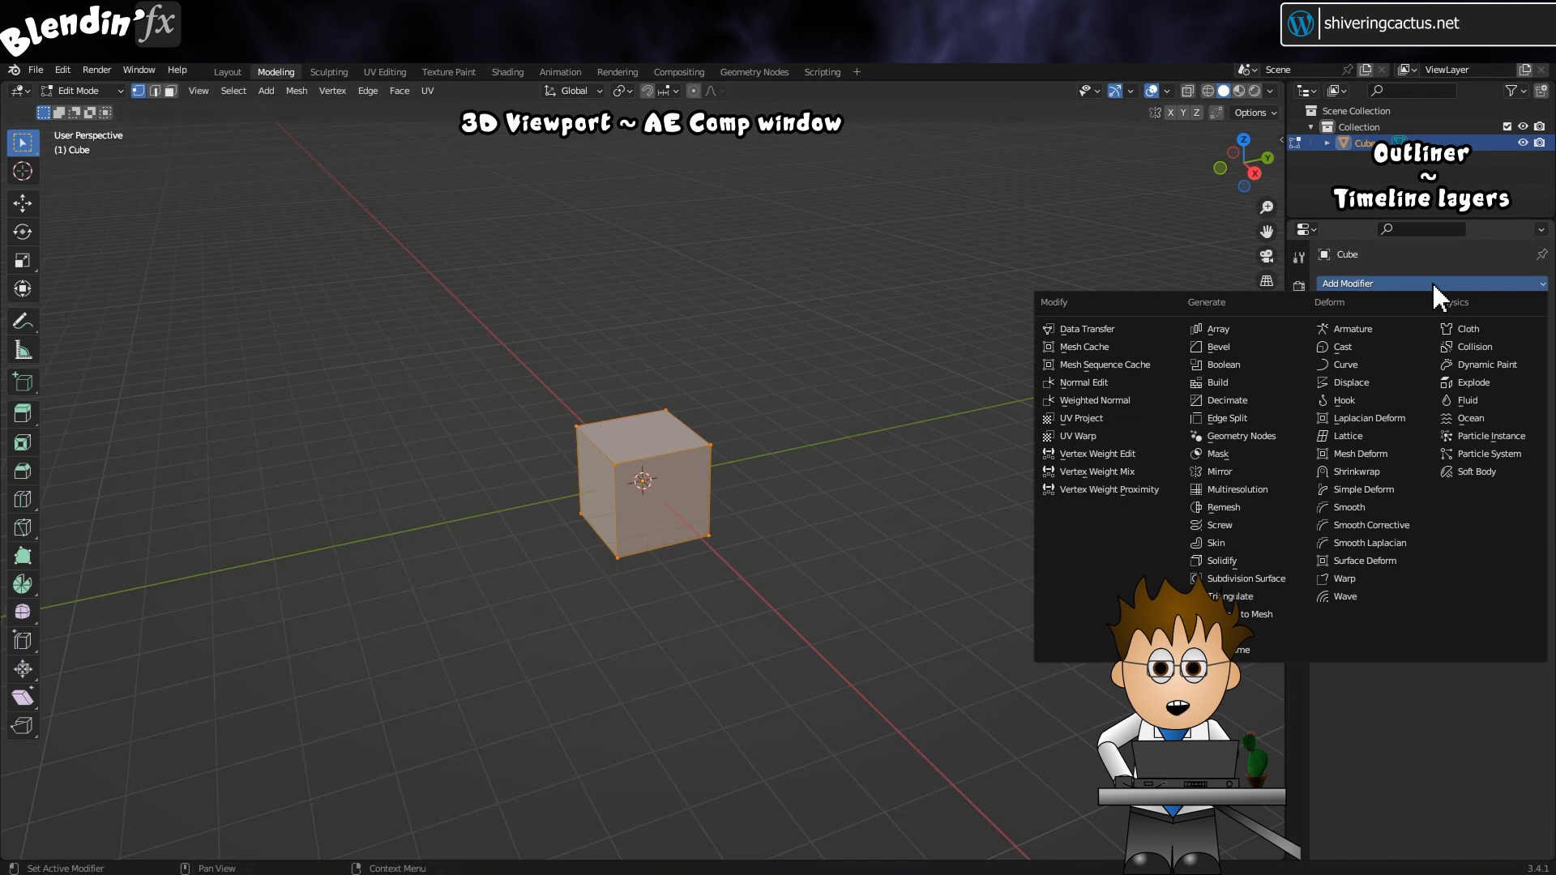
left_click(1256, 329)
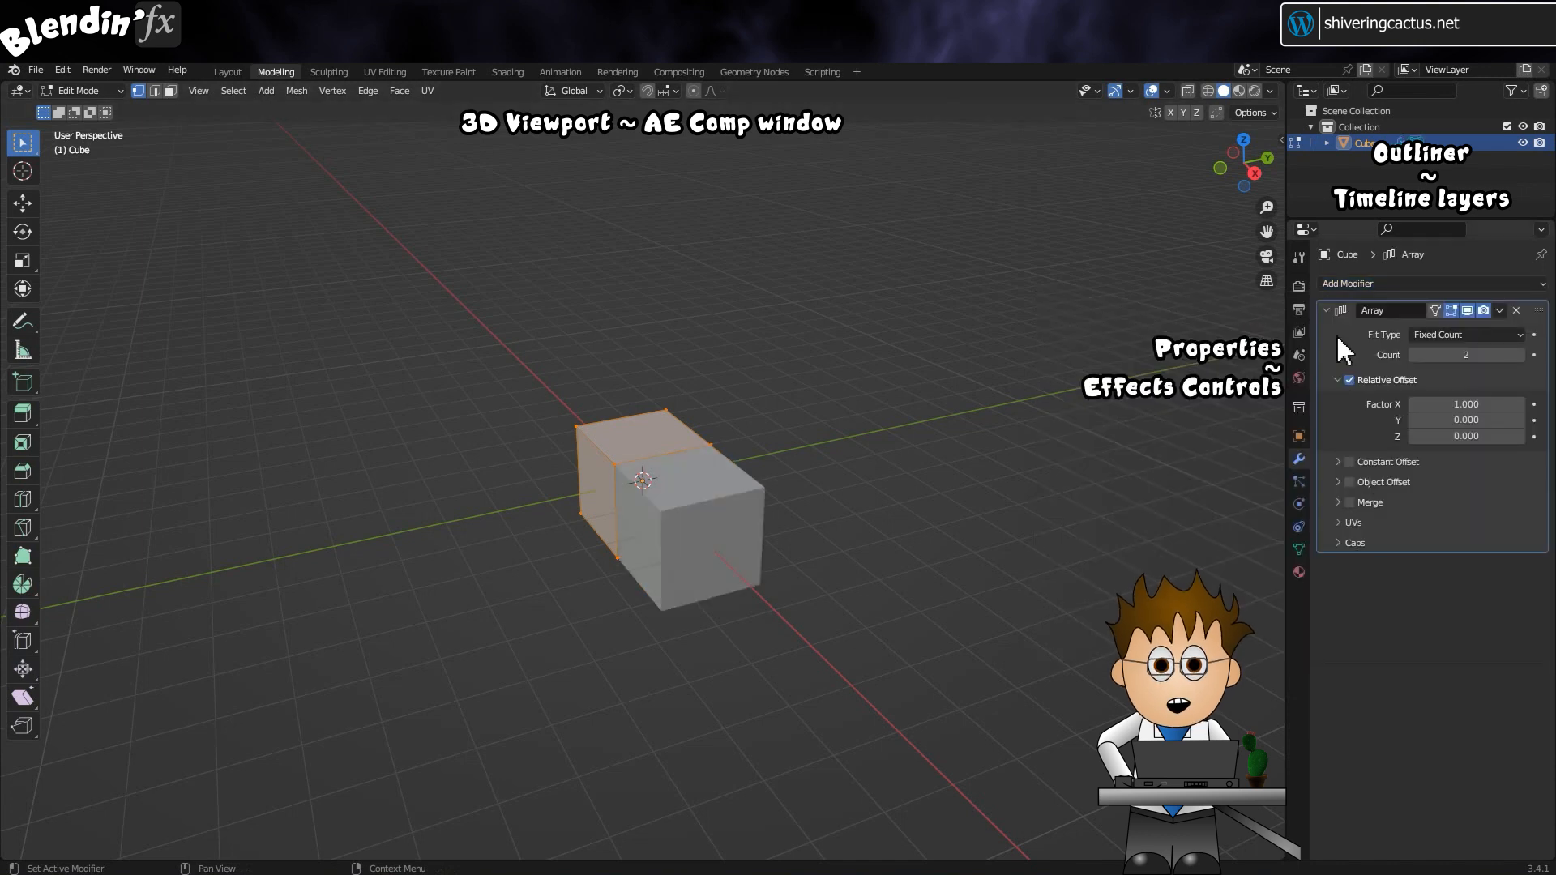
left_click(1471, 357)
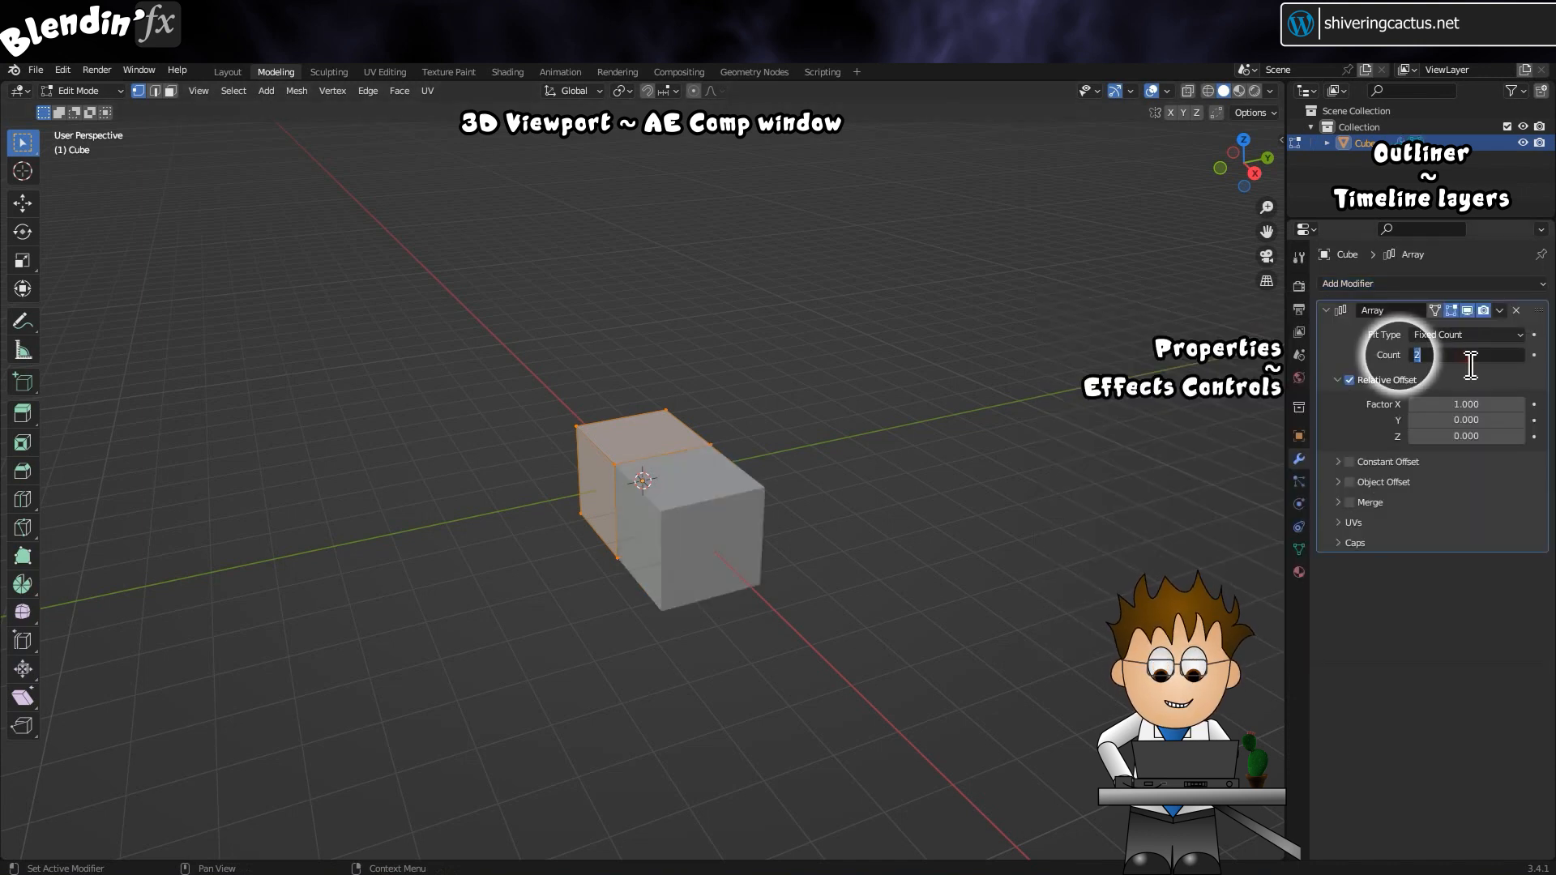
type("15")
key("Return")
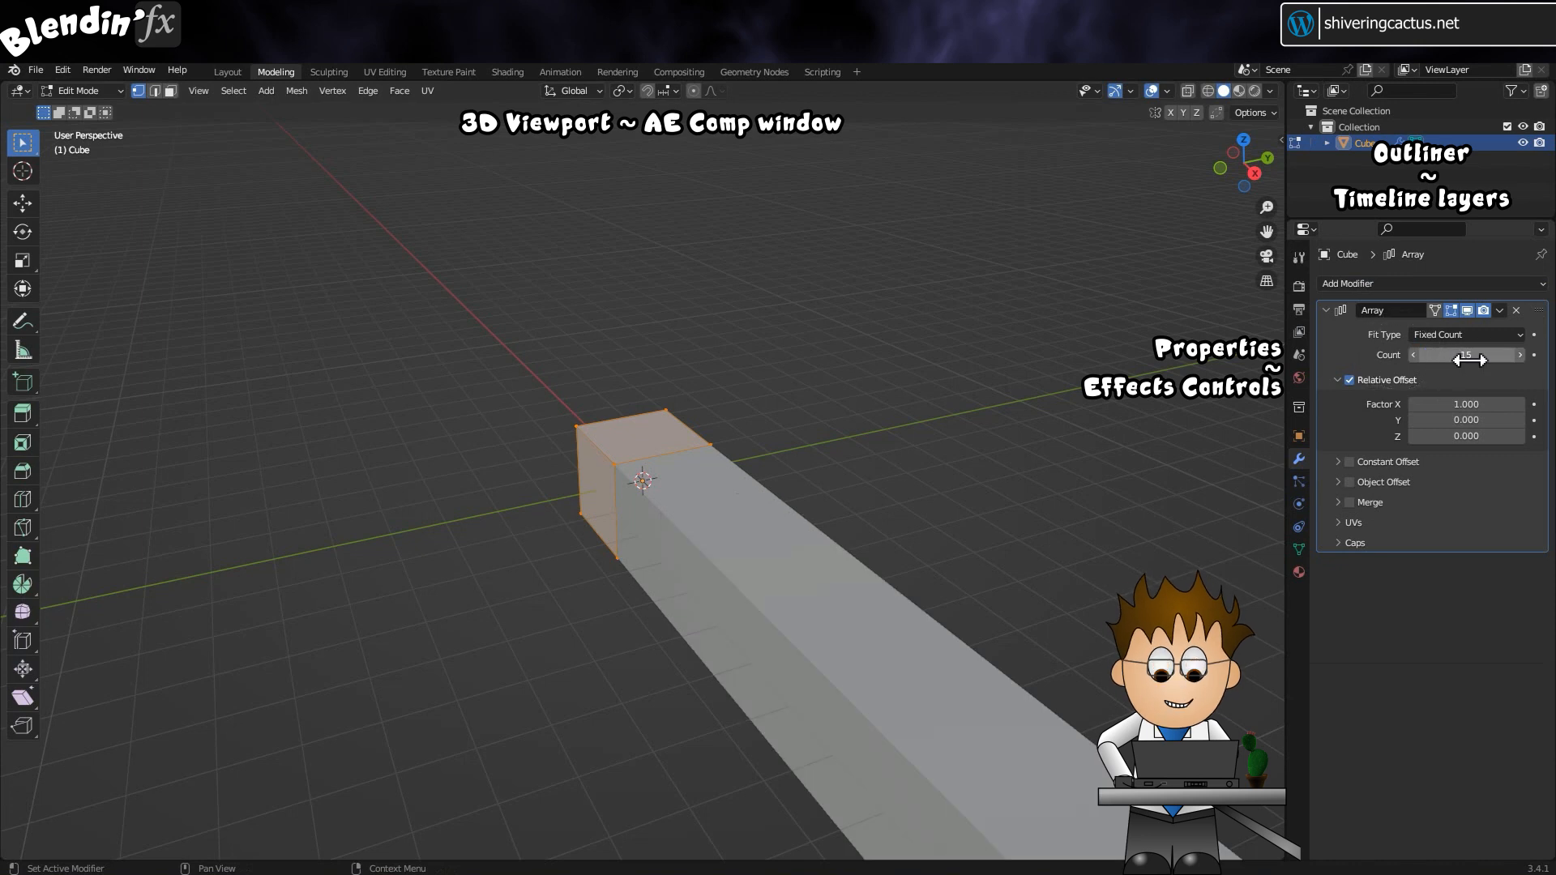
Step: Set the Array modifier's relative offset to 2 in Y and 0 in X
left_click(1476, 420)
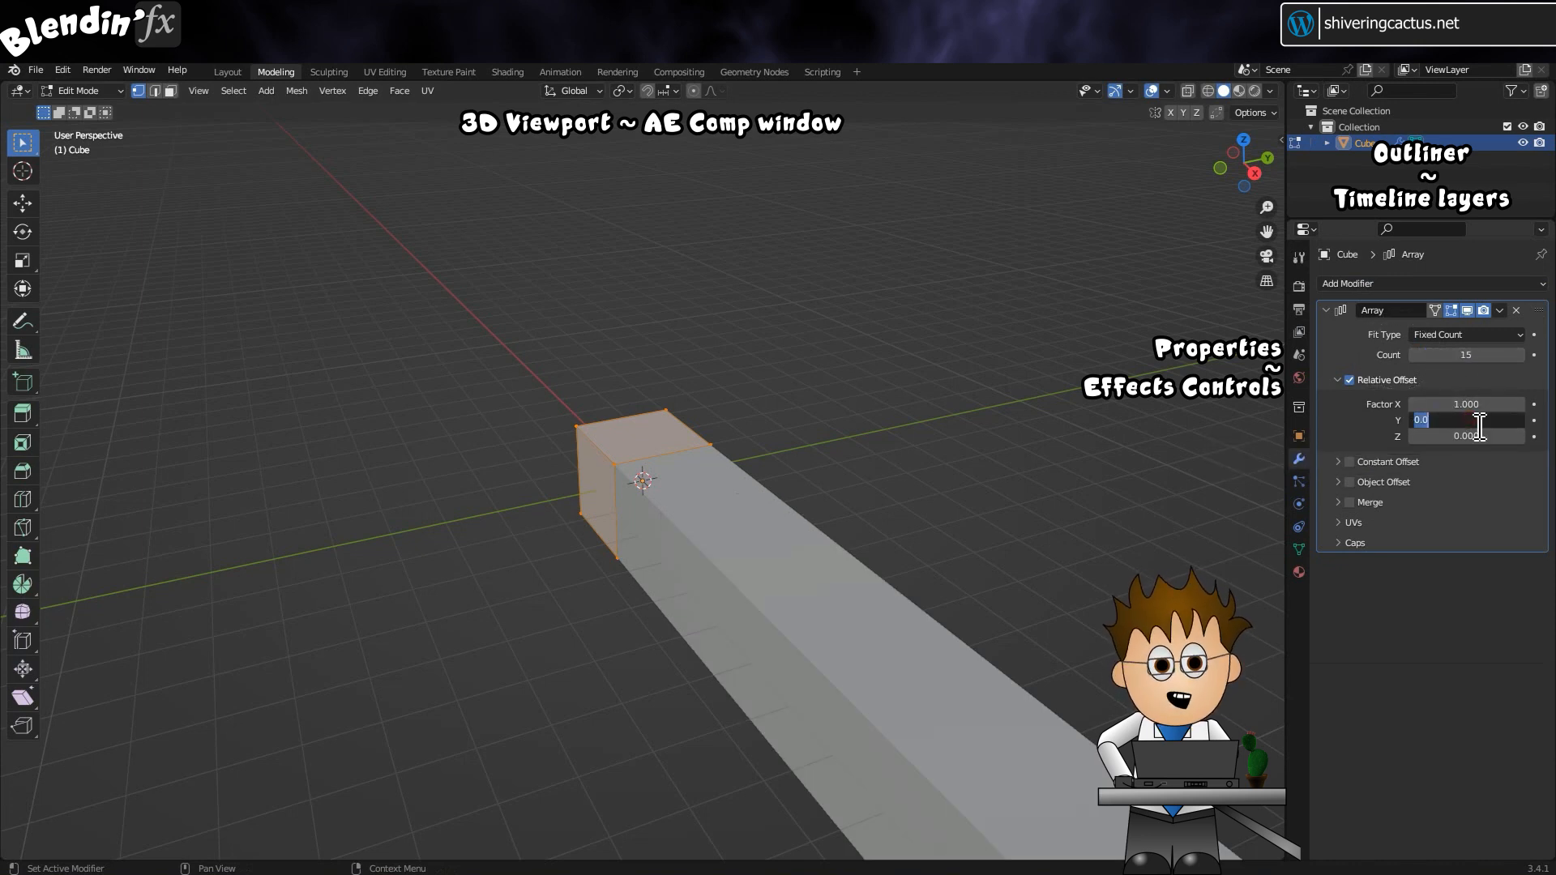
type("2")
key("Return")
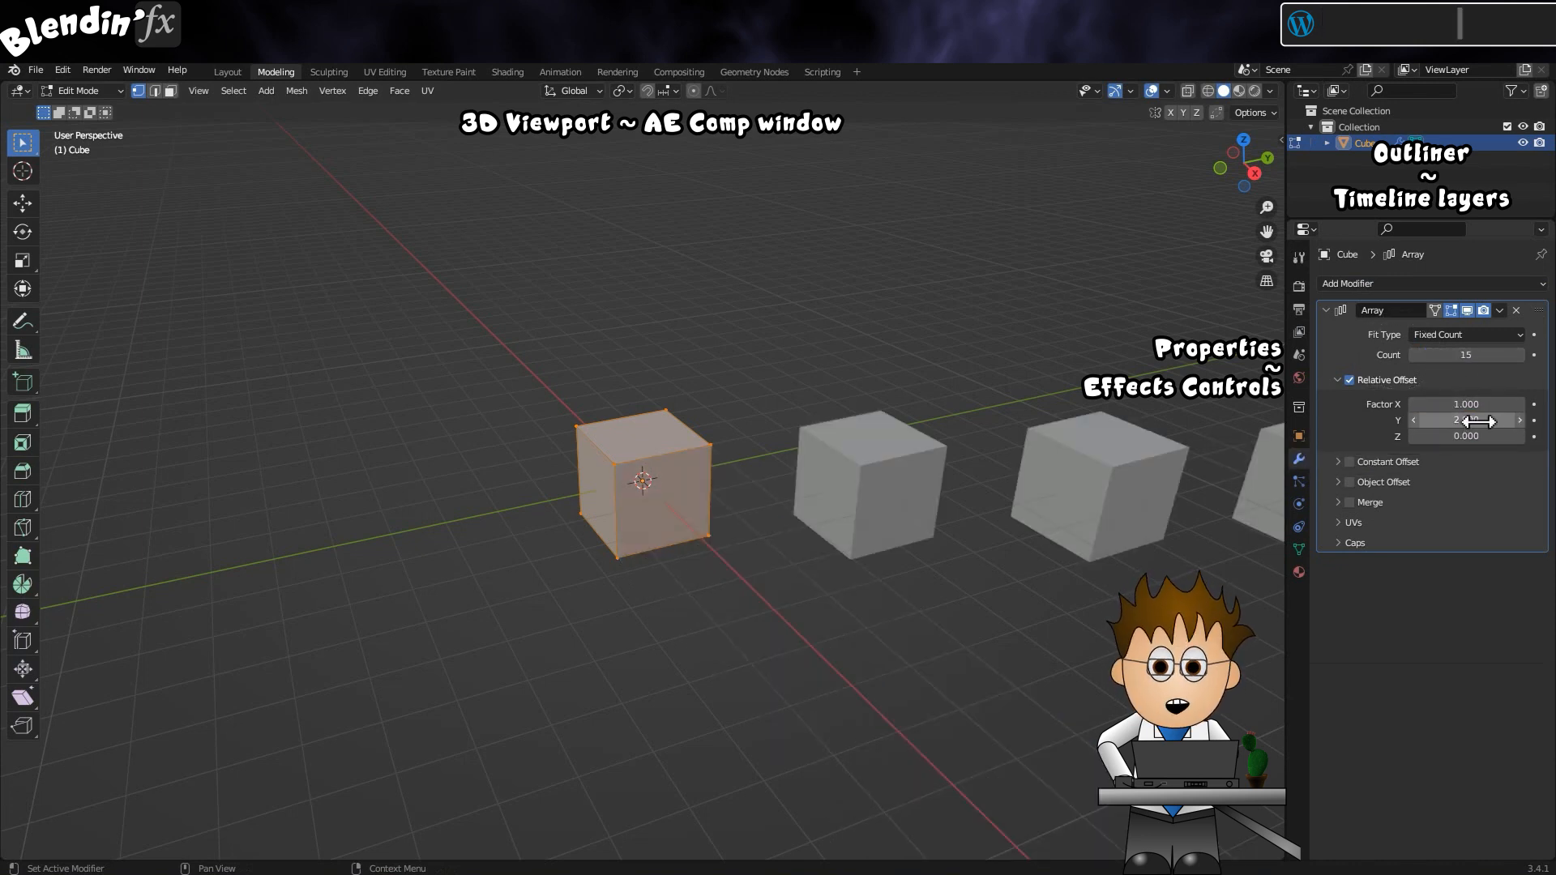
left_click(1467, 405)
type("0")
key("Return")
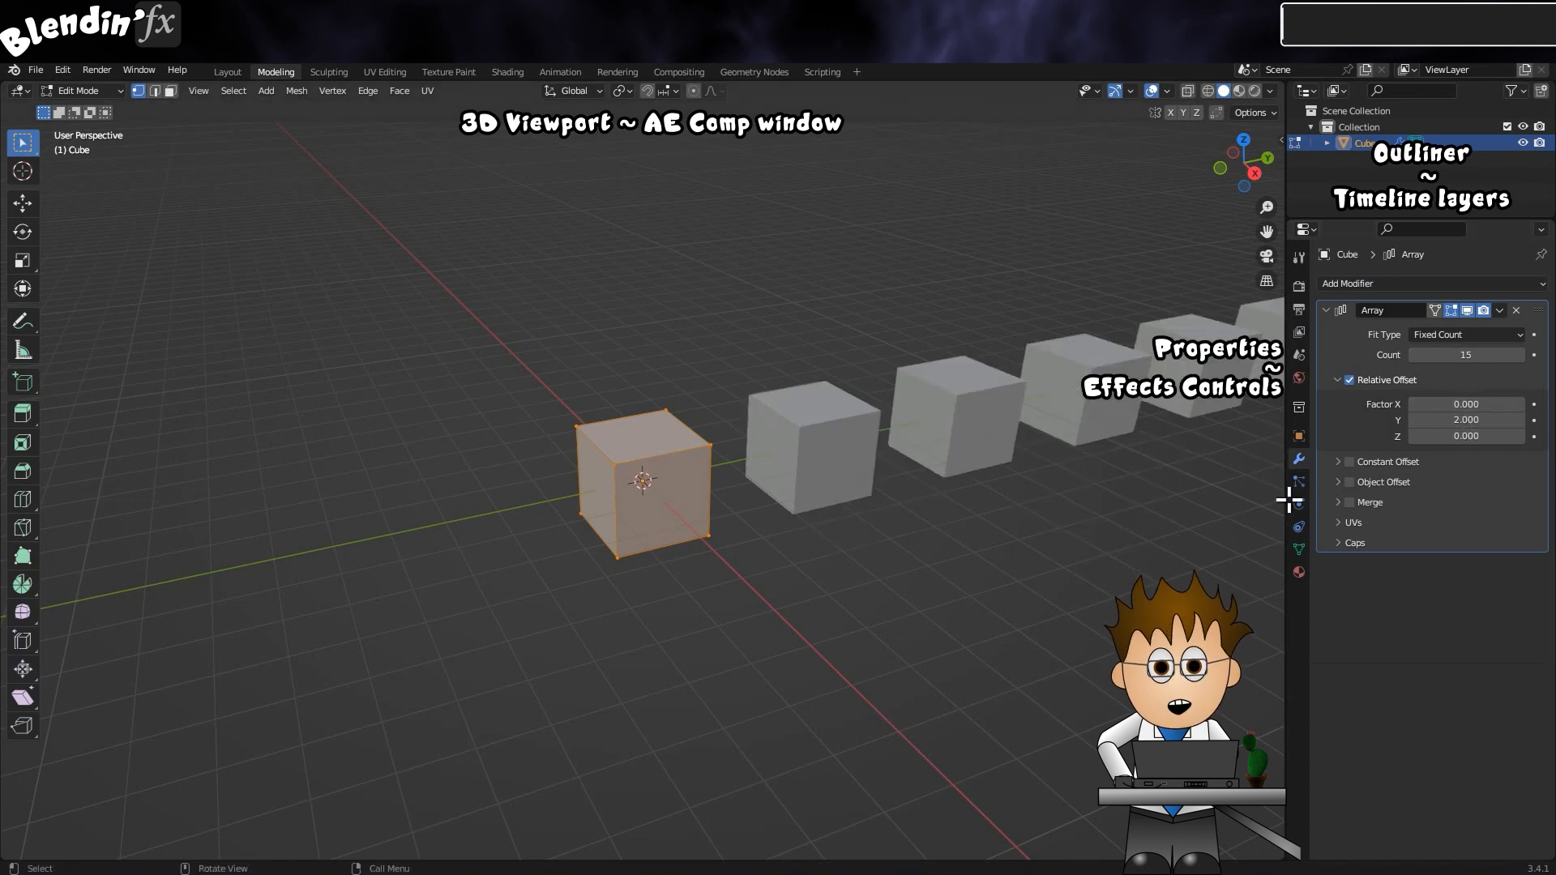
middle_click_drag(1193, 474, 726, 552)
scroll(726, 552, "down", 2)
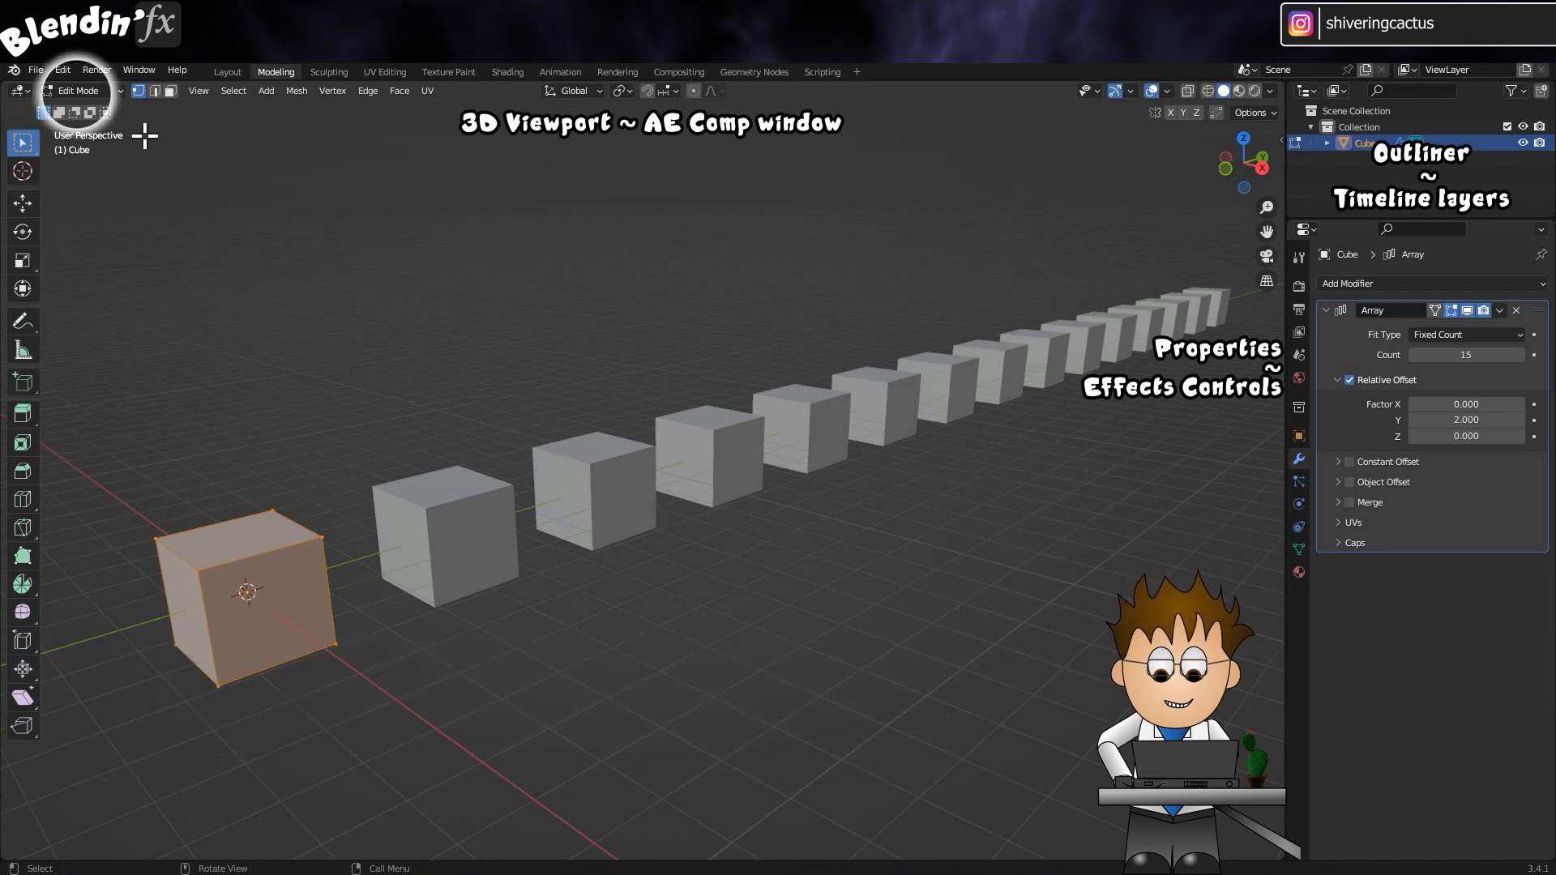
Step: Switch to Object Mode and apply the Array modifier
left_click(120, 91)
left_click(122, 109)
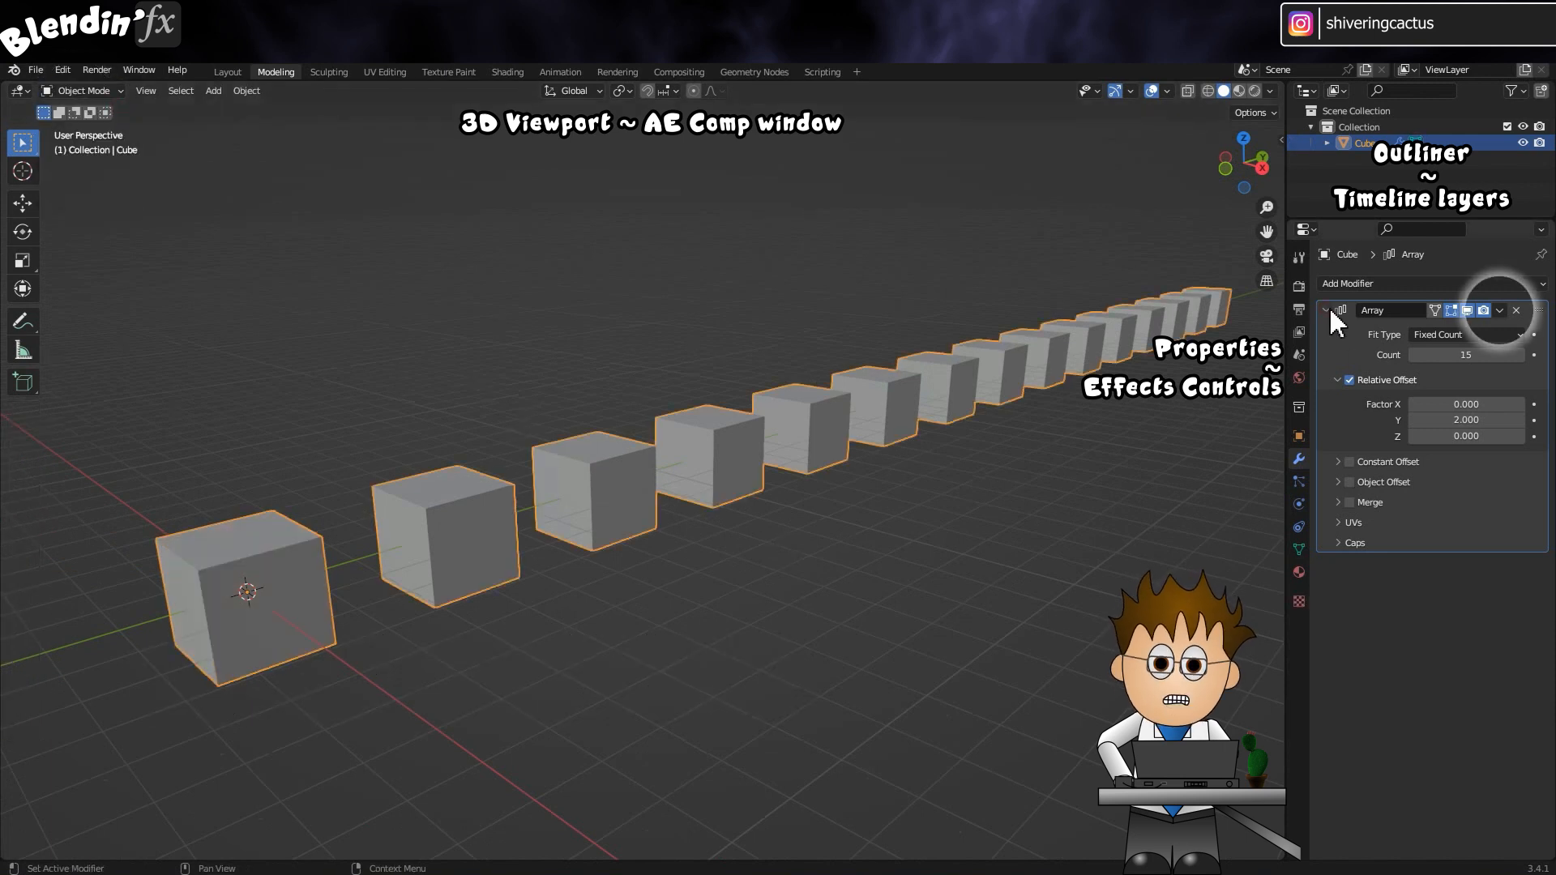
left_click(1498, 312)
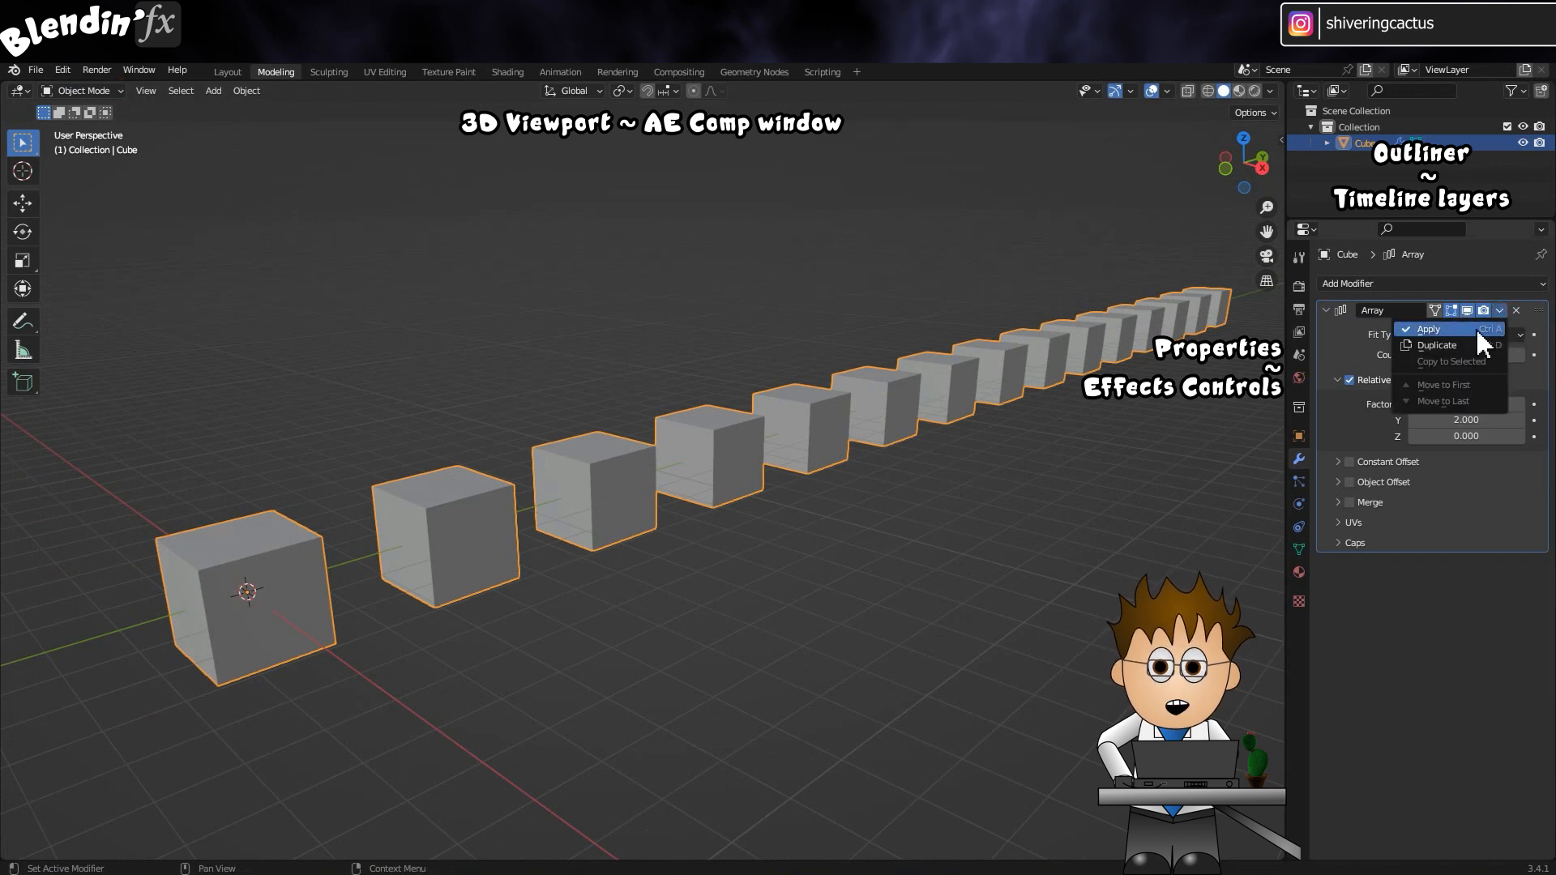
left_click(1475, 328)
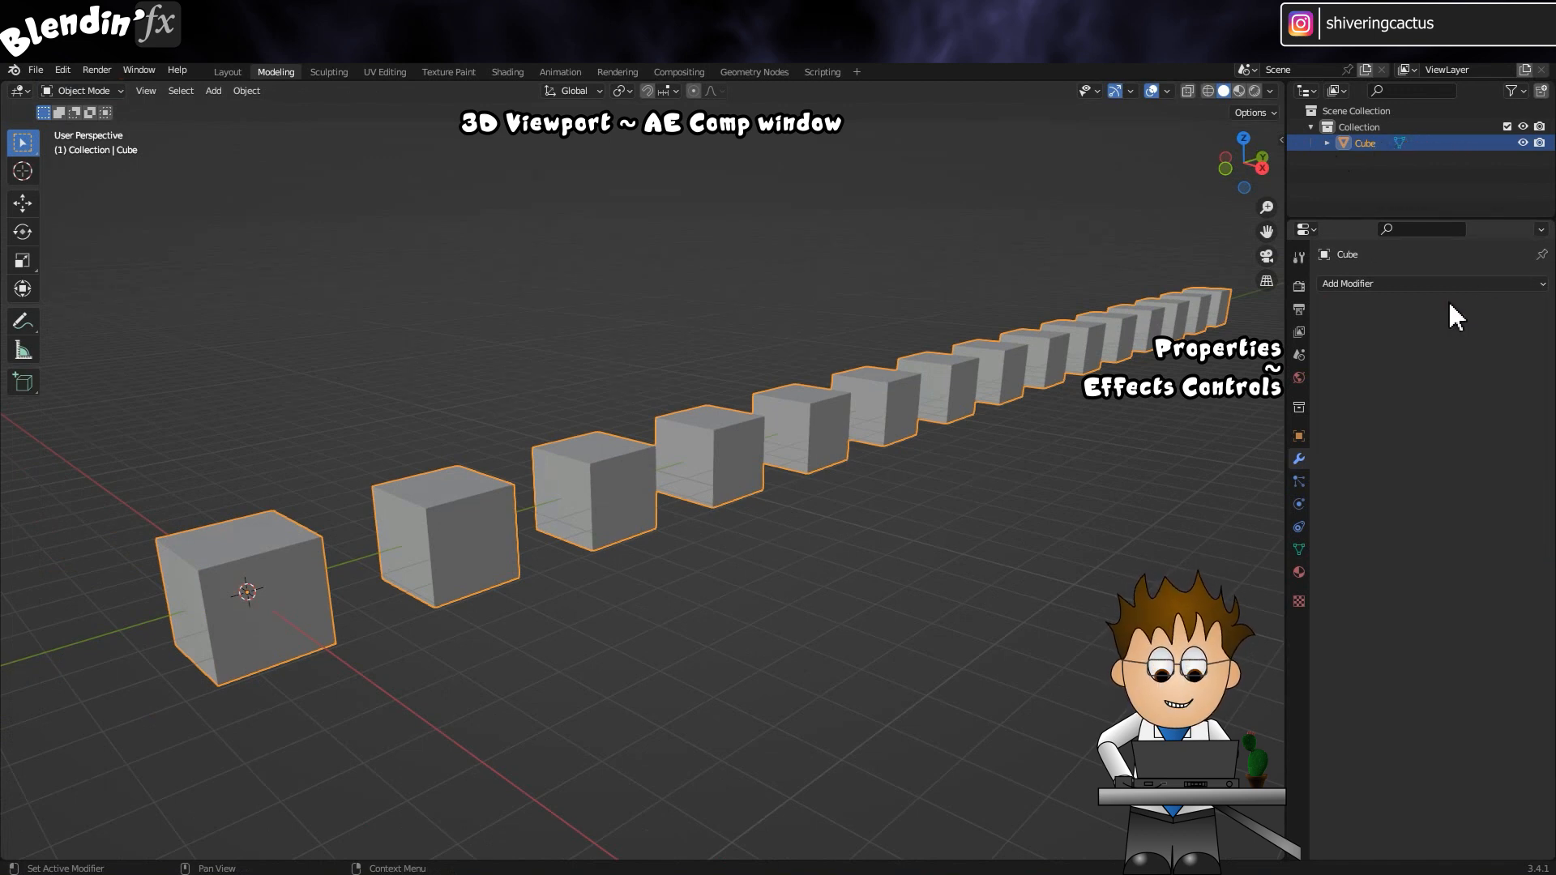
left_click(1327, 143)
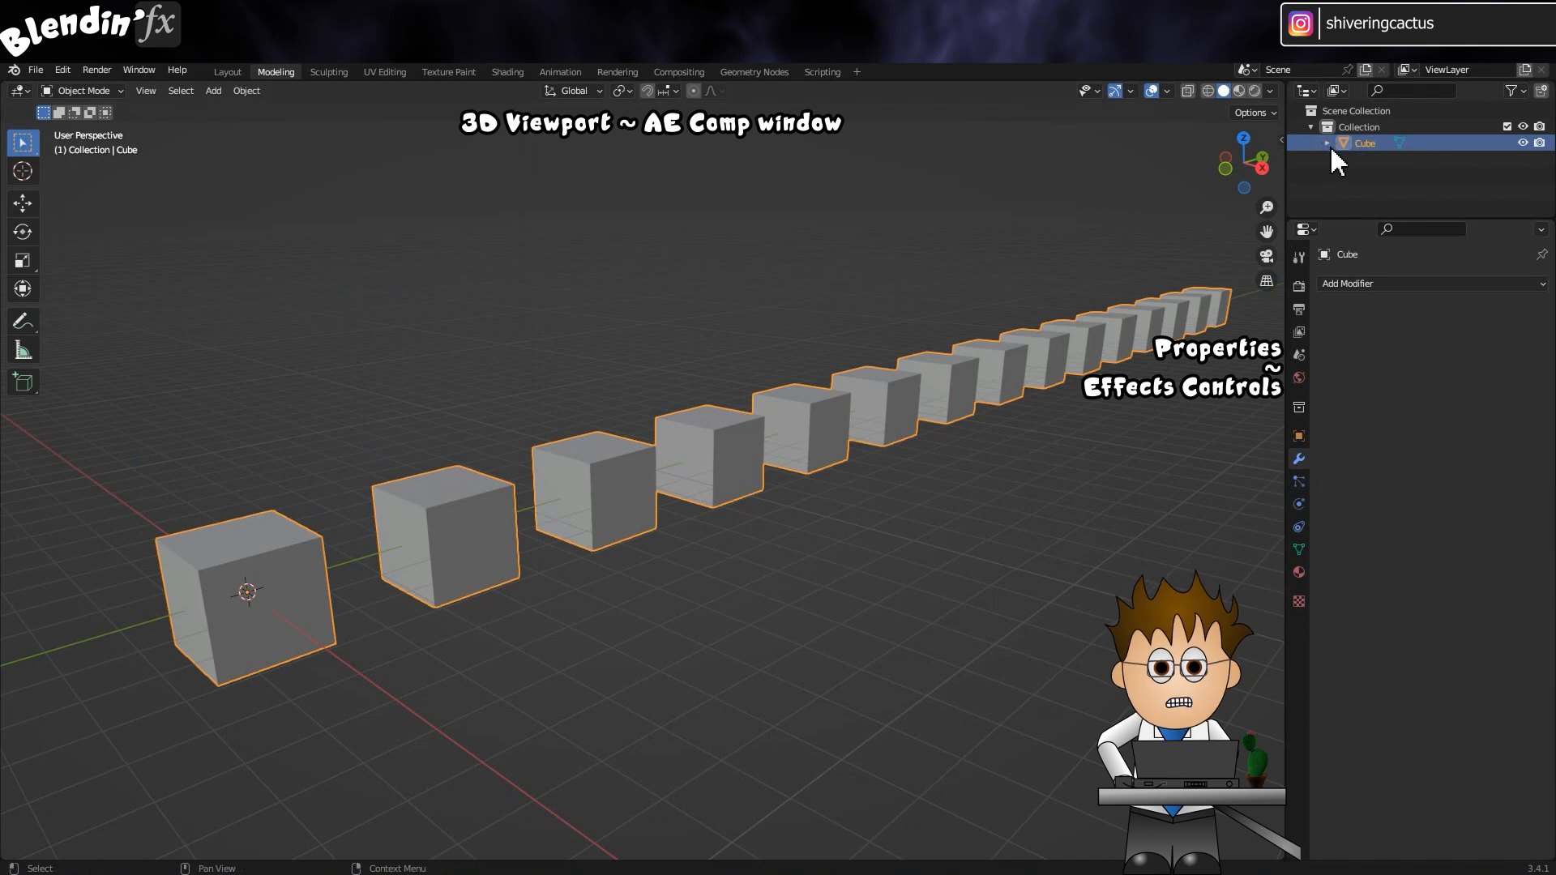
left_click(1327, 144)
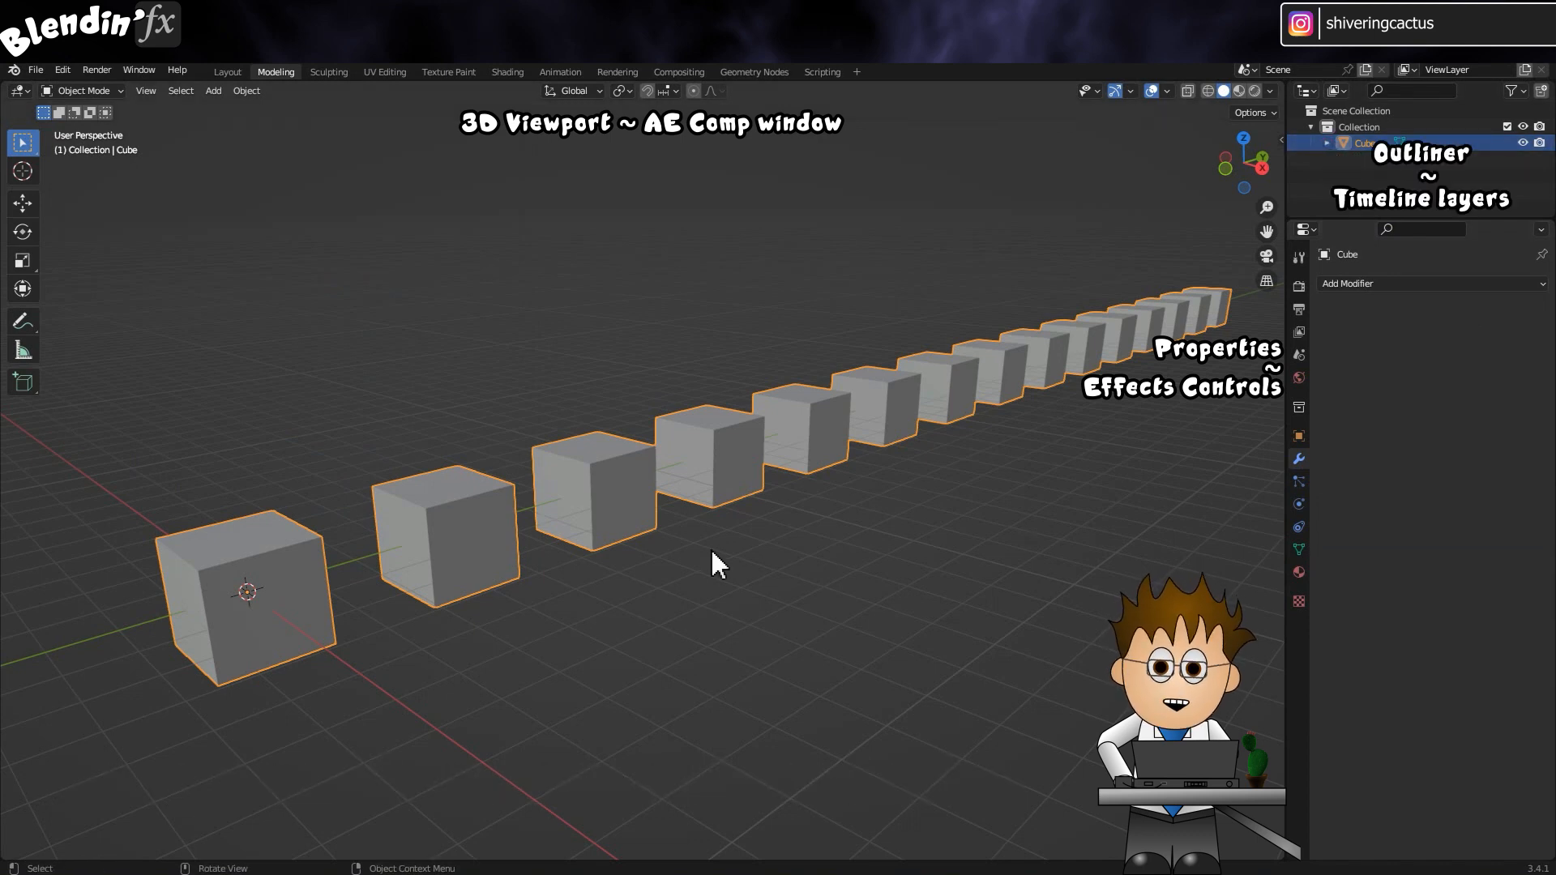
Step: Apply Shade Smooth to the row of cubes and switch to Edit Mode
right_click(602, 519)
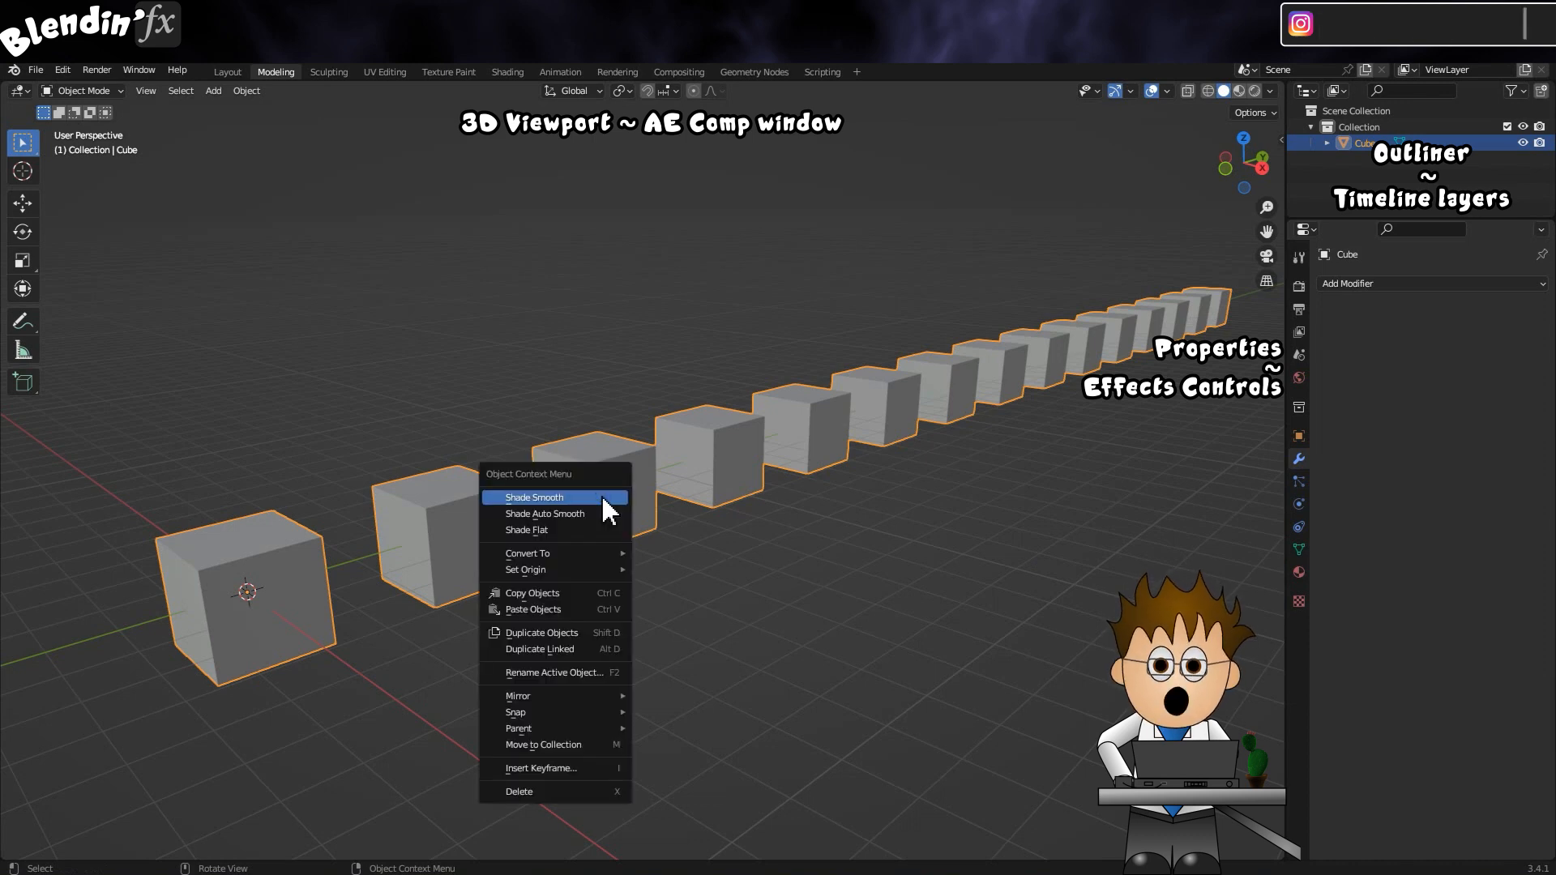
left_click(603, 500)
left_click(81, 91)
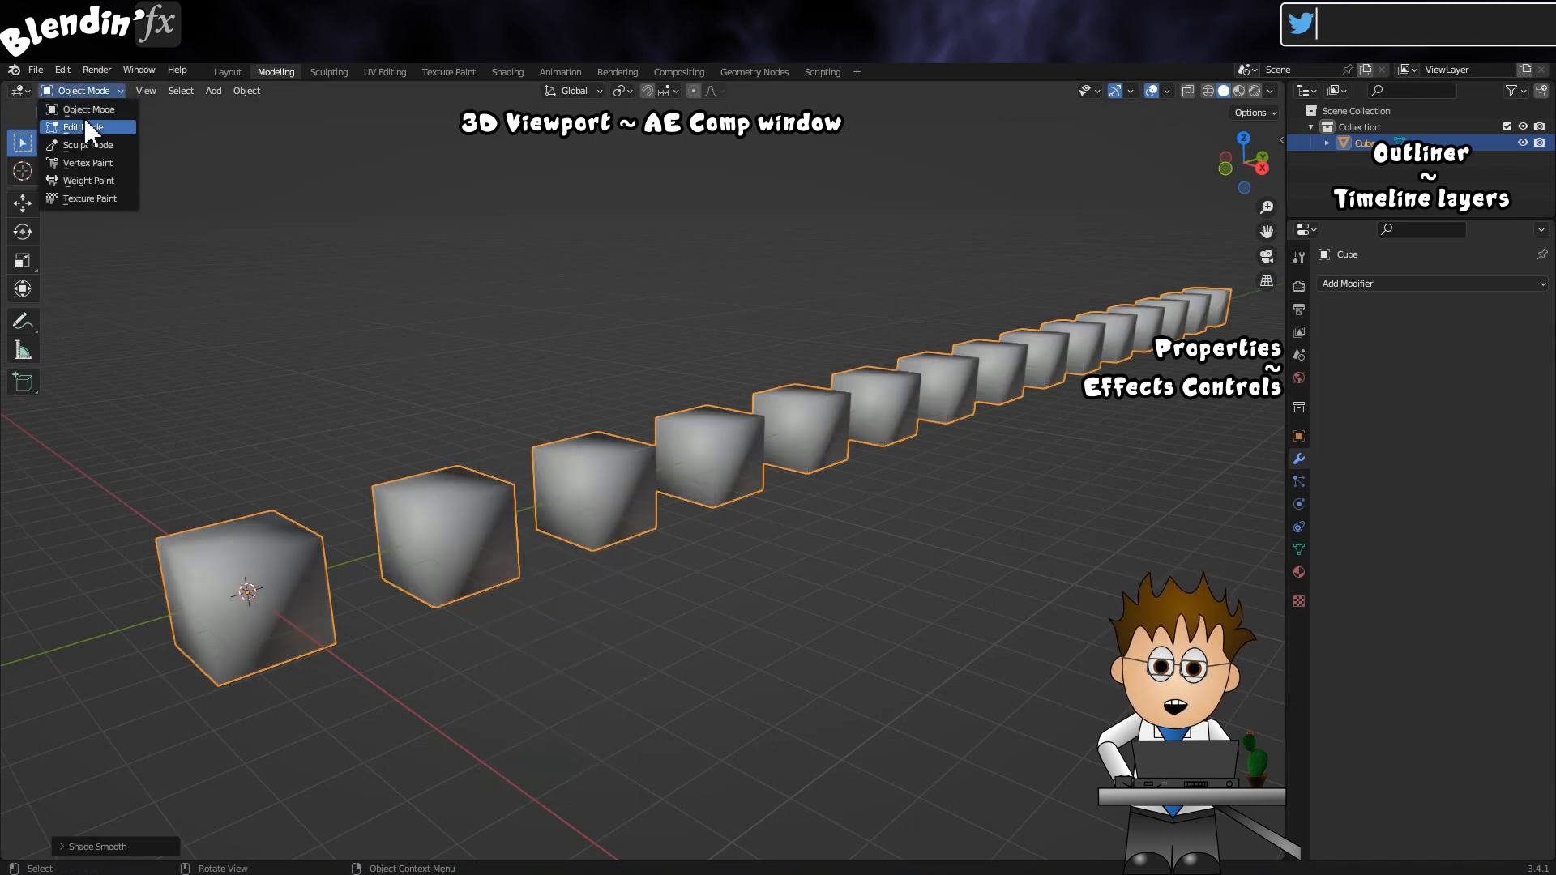
left_click(88, 128)
Step: Subdivide the whole row of cubes with one cut, Smoothness 1.000 and Fractal 5.520
right_click(282, 577)
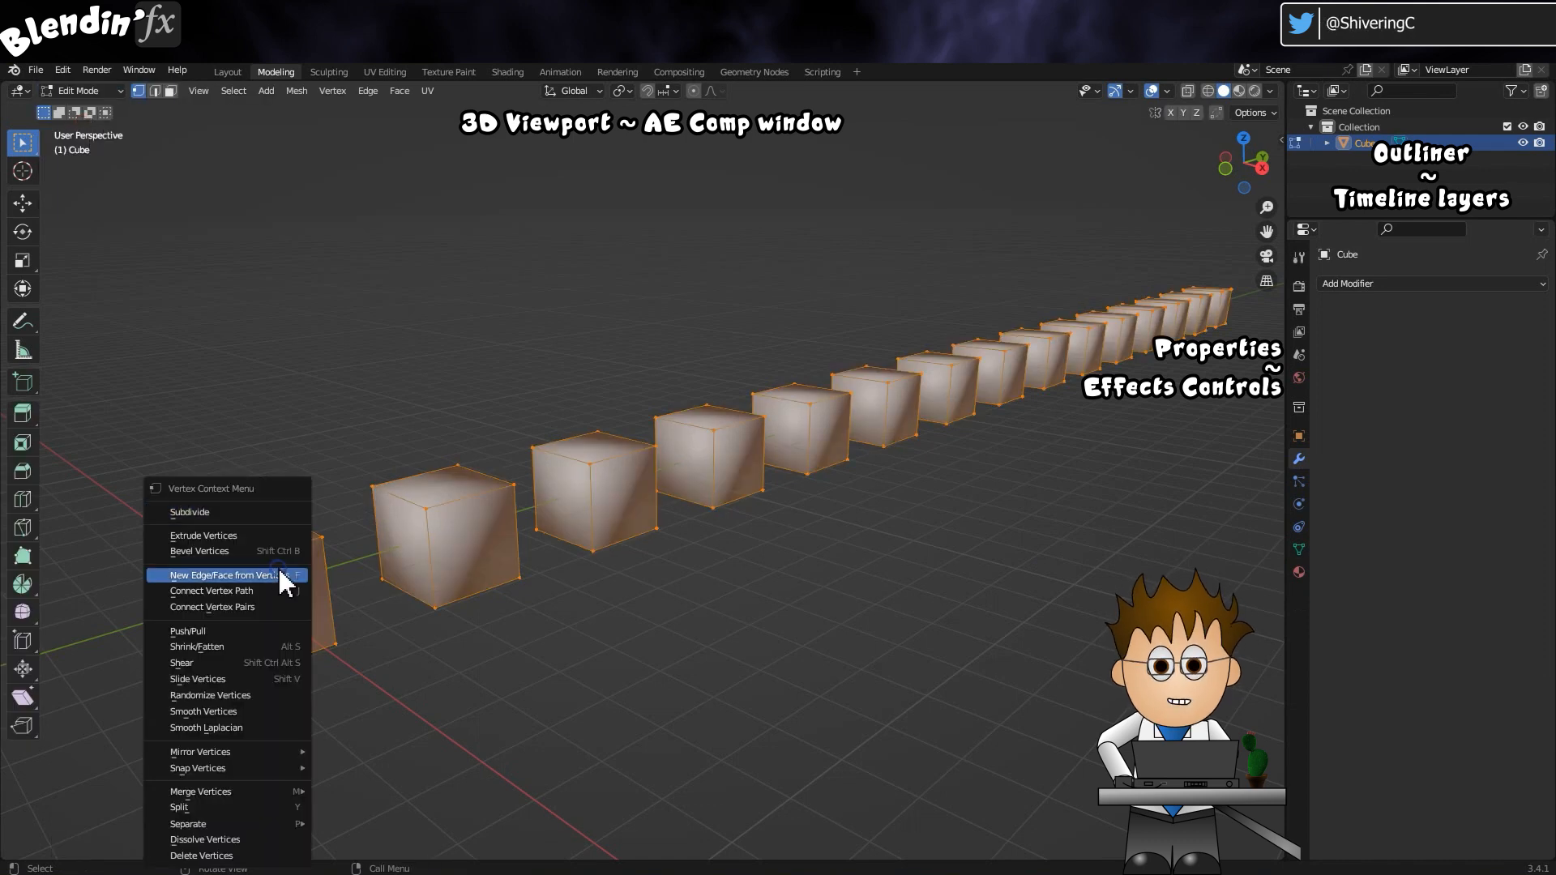
left_click(280, 512)
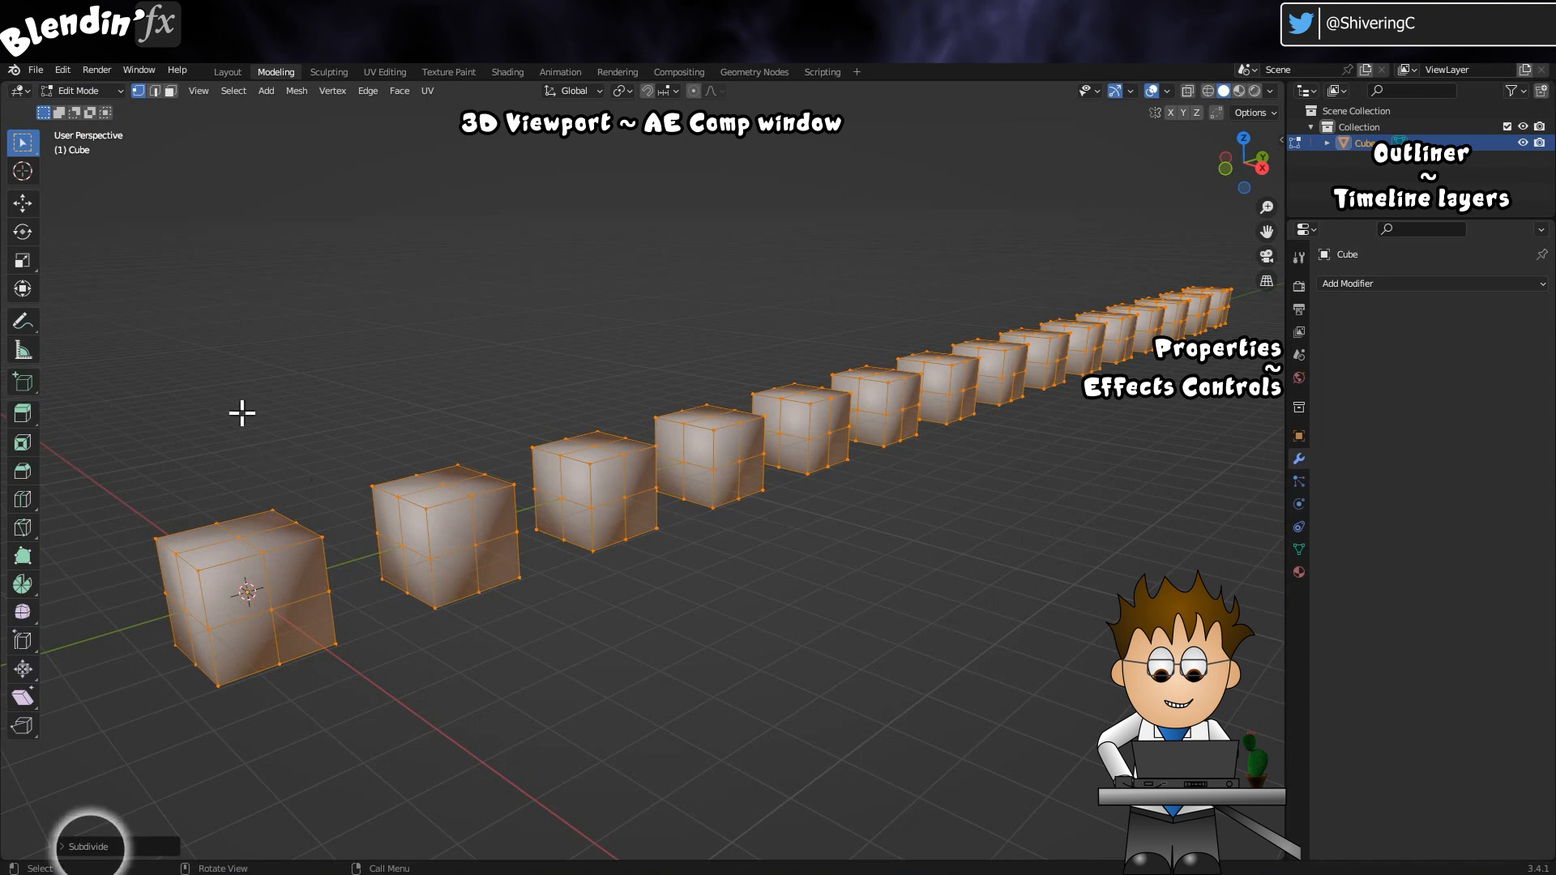
left_click(110, 850)
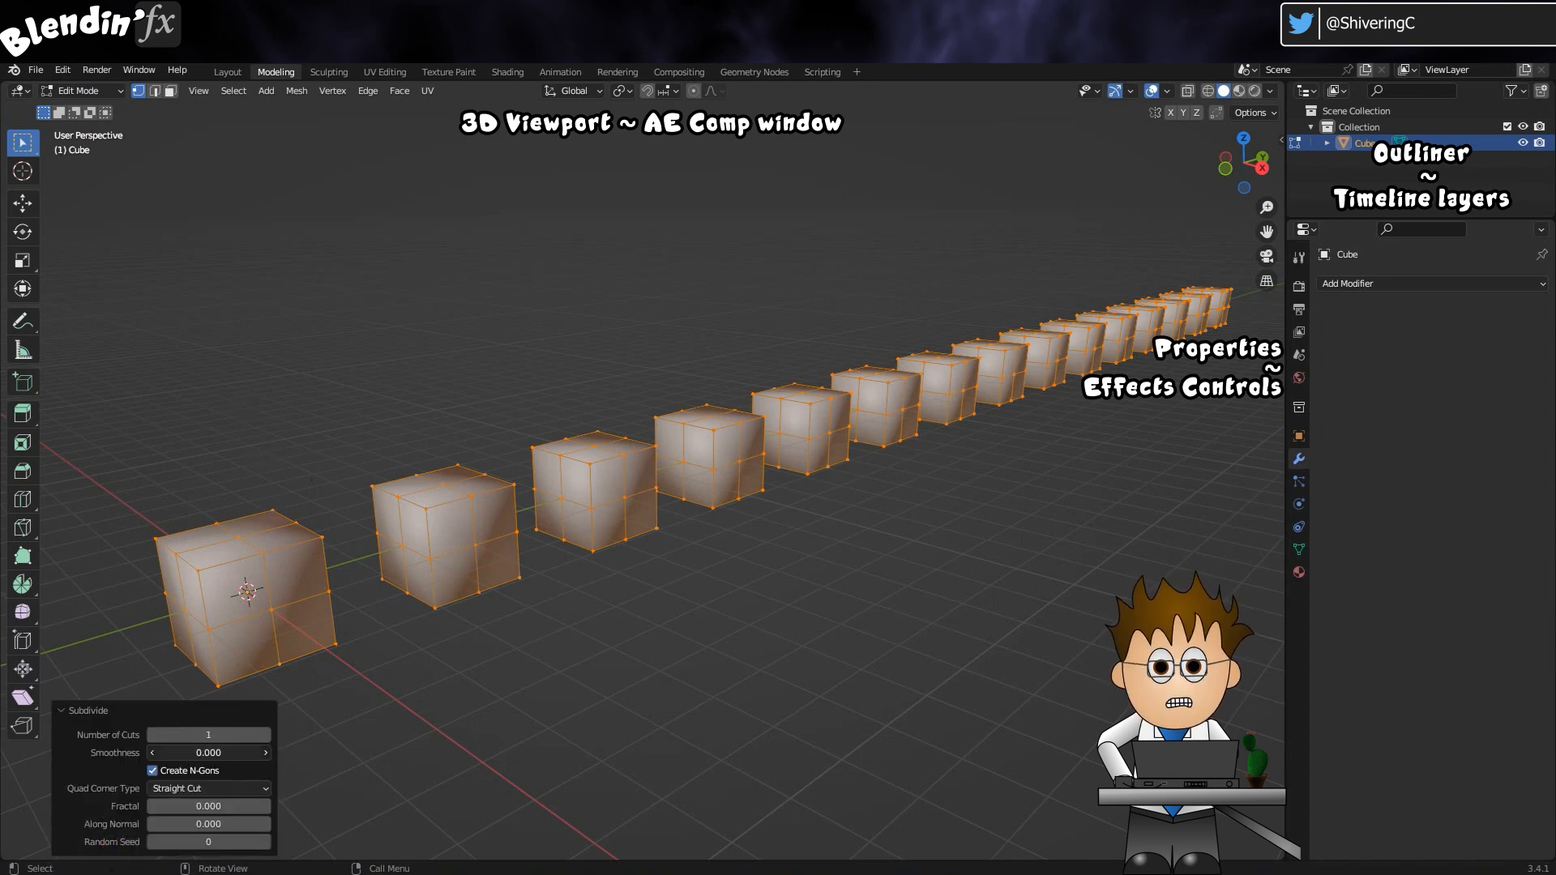
left_click_drag(228, 753, 271, 752)
left_click_drag(213, 806, 256, 806)
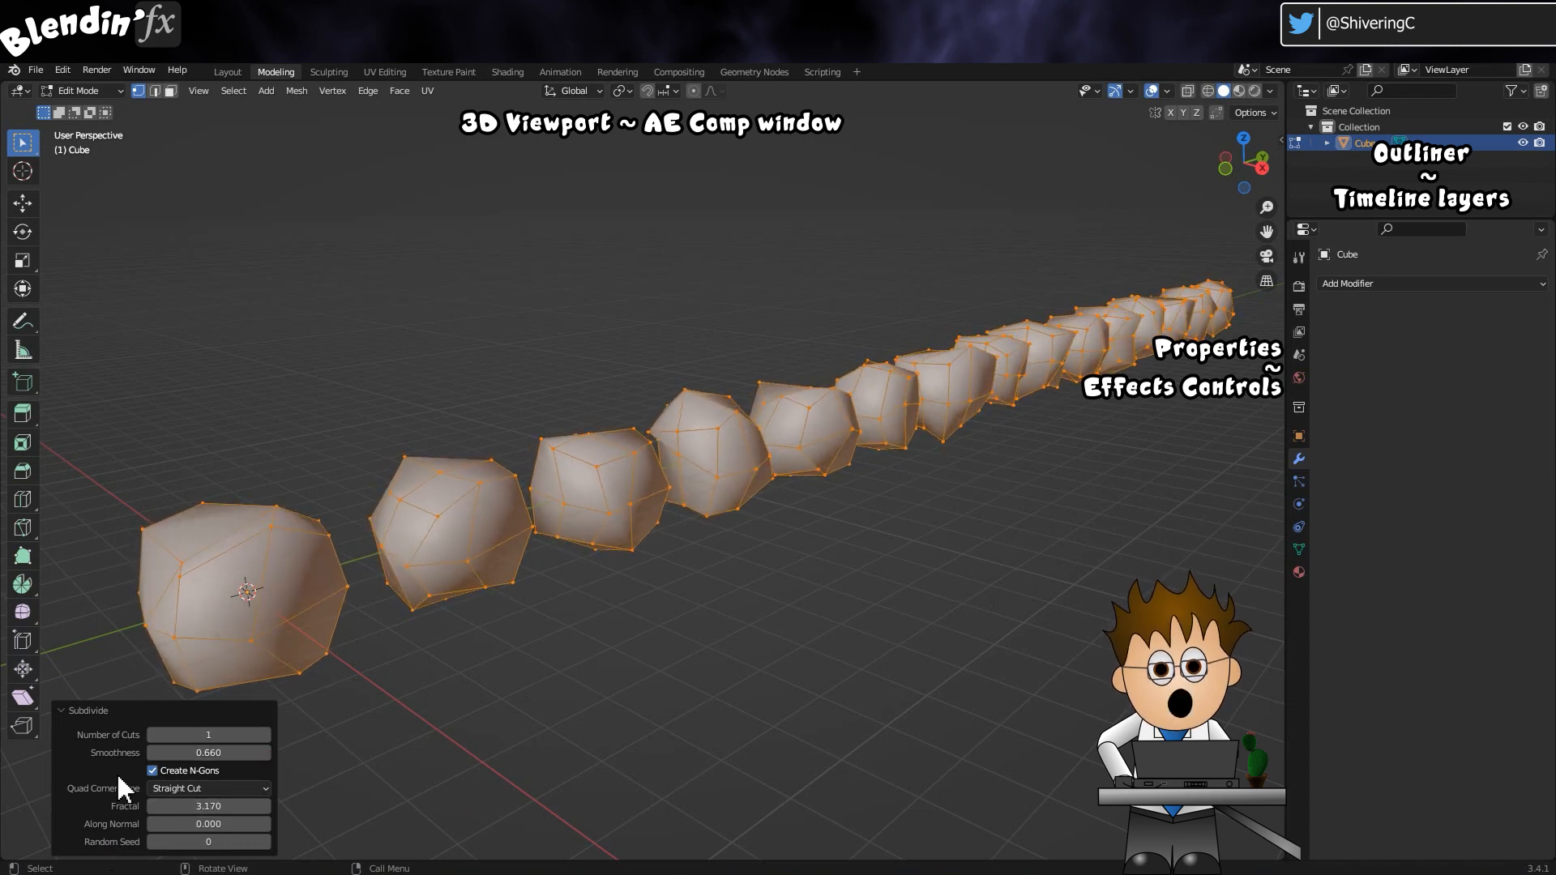
left_click_drag(203, 752, 227, 753)
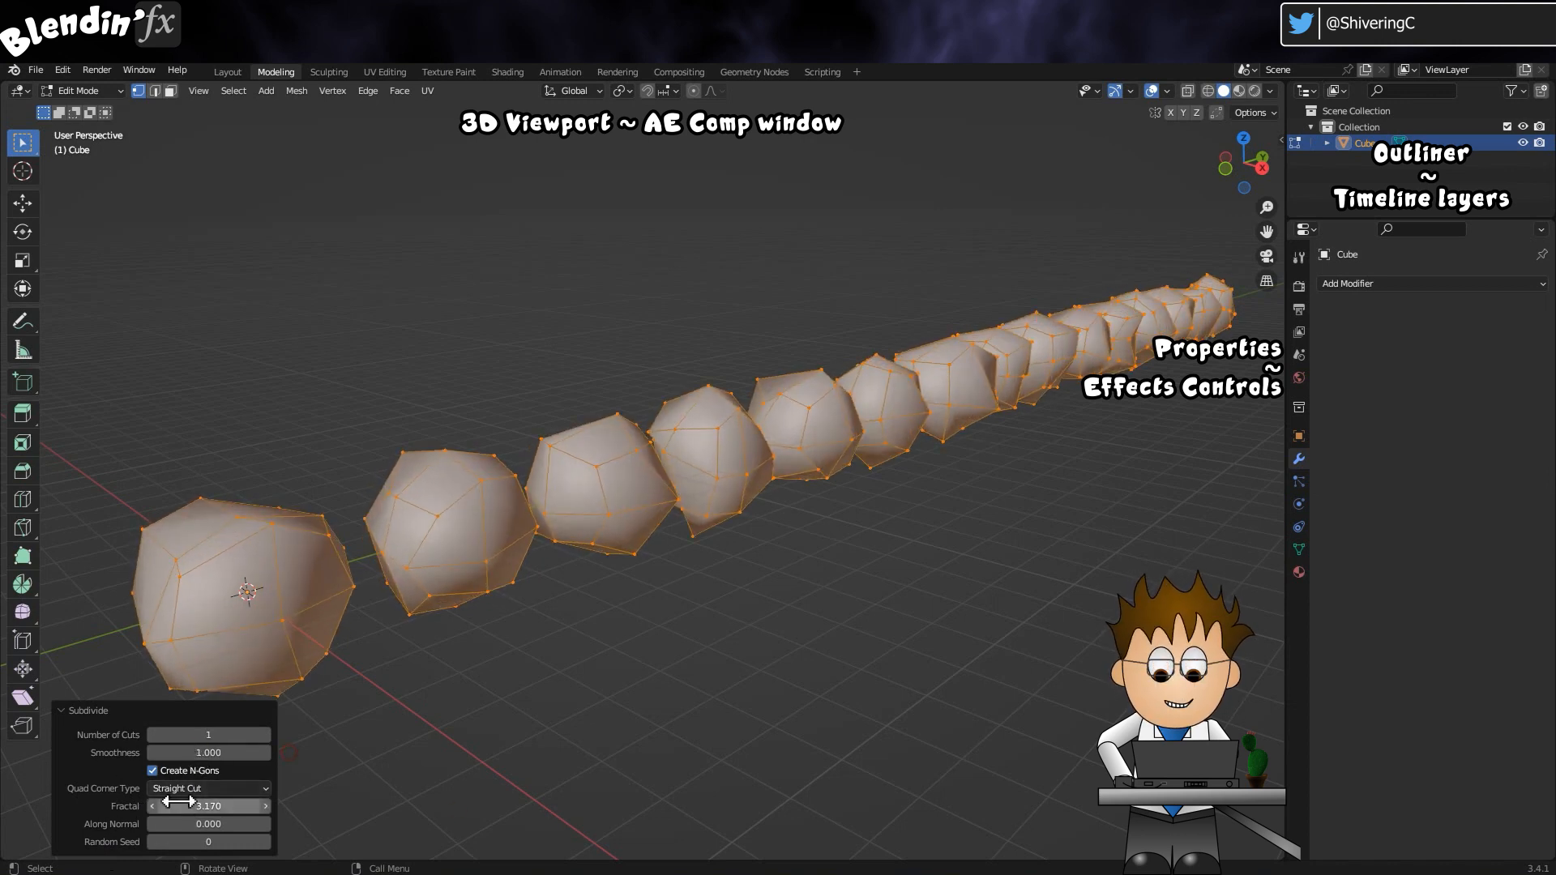
left_click_drag(212, 807, 245, 806)
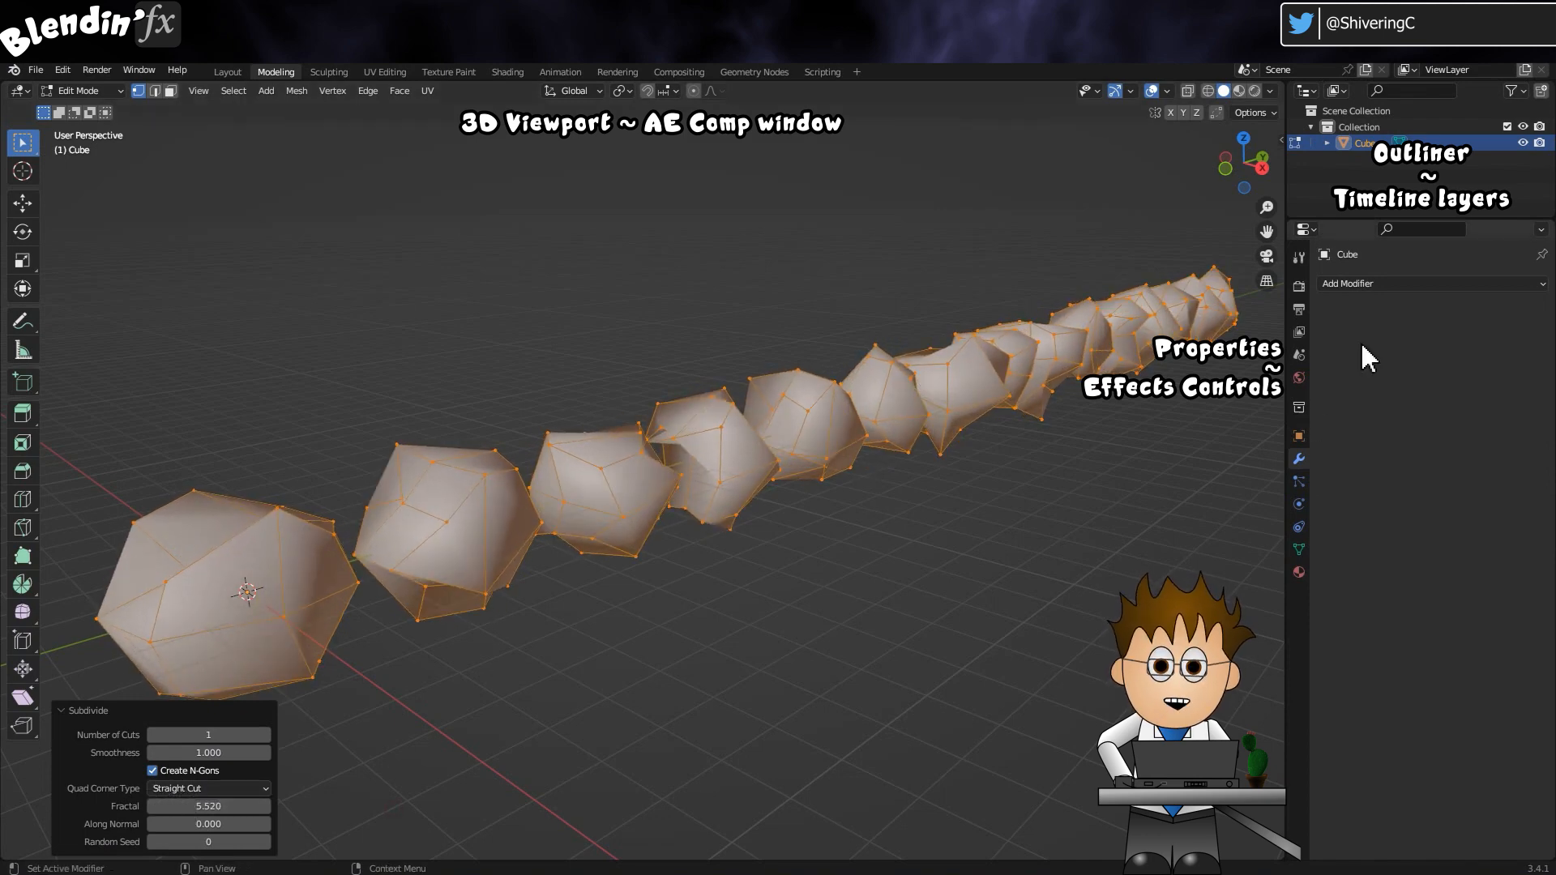
Step: Add a Subdivision Surface modifier to the row of cubes and set its viewport levels to 3
left_click(1376, 284)
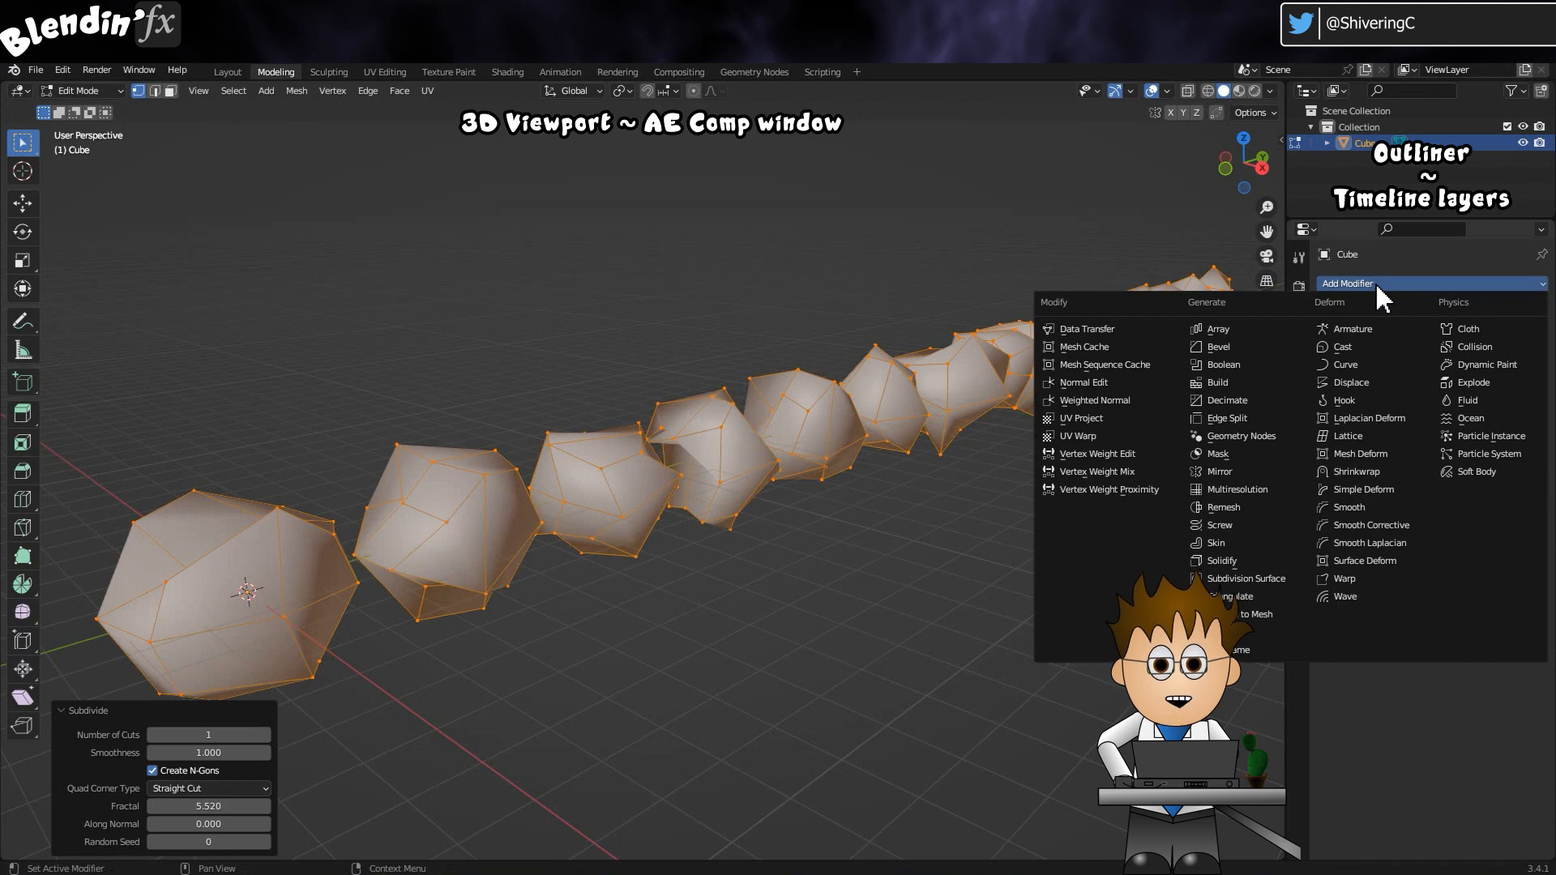
left_click(1287, 577)
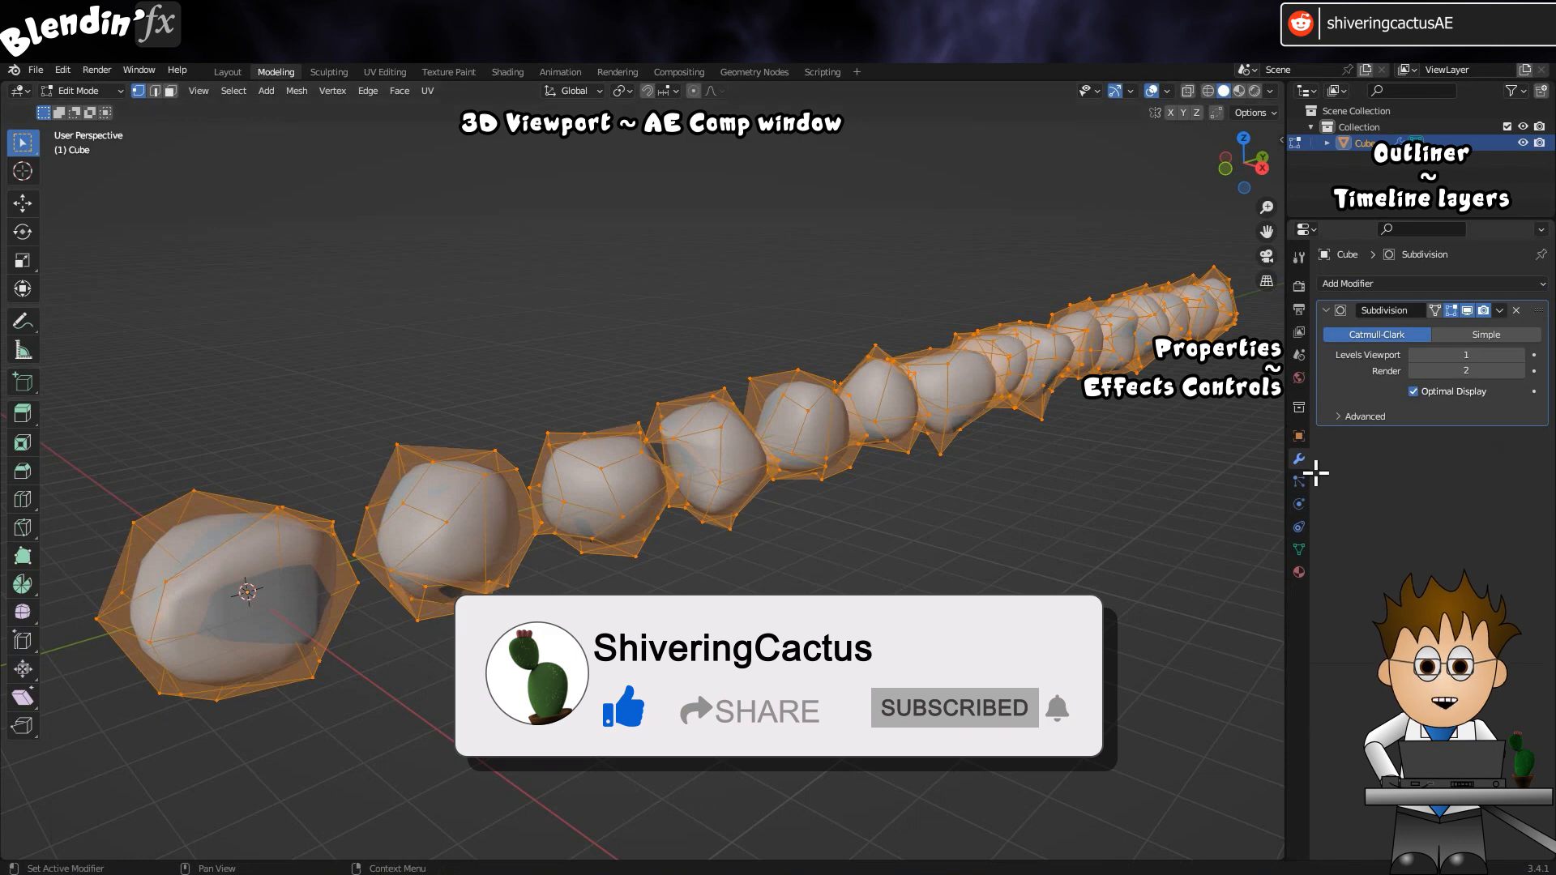
mouse_move(1459, 355)
left_mouse_down()
mouse_move(1490, 355)
mouse_move(1438, 355)
mouse_move(1465, 355)
left_mouse_up()
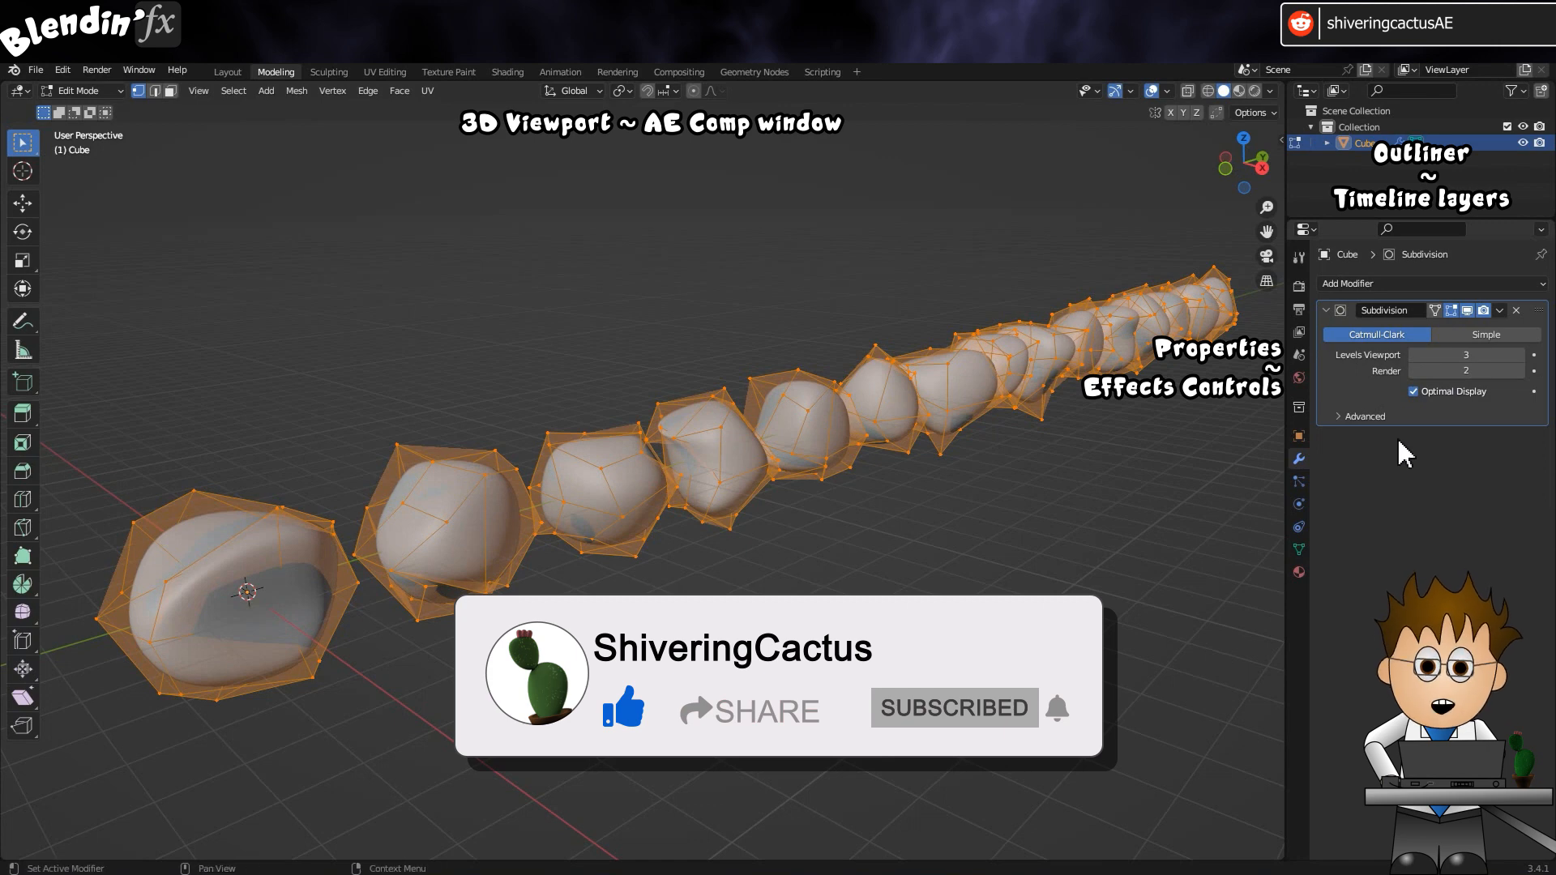
Step: Undo the fractal subdivision of the row of cubes and redo it to restore the rock shapes
key("ctrl+z")
key("Tab")
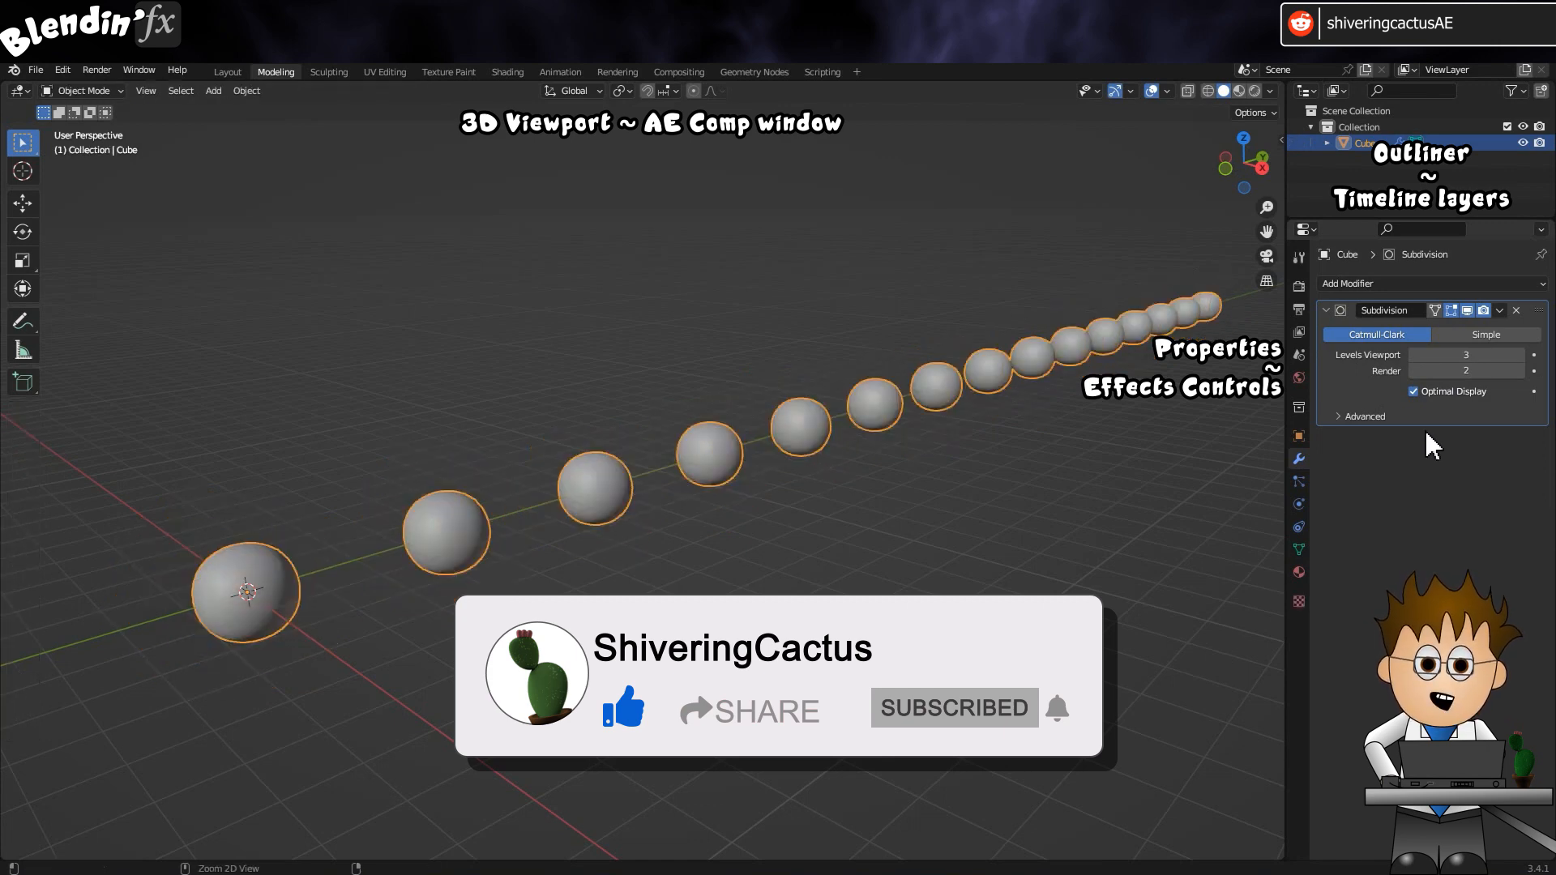
left_click(62, 70)
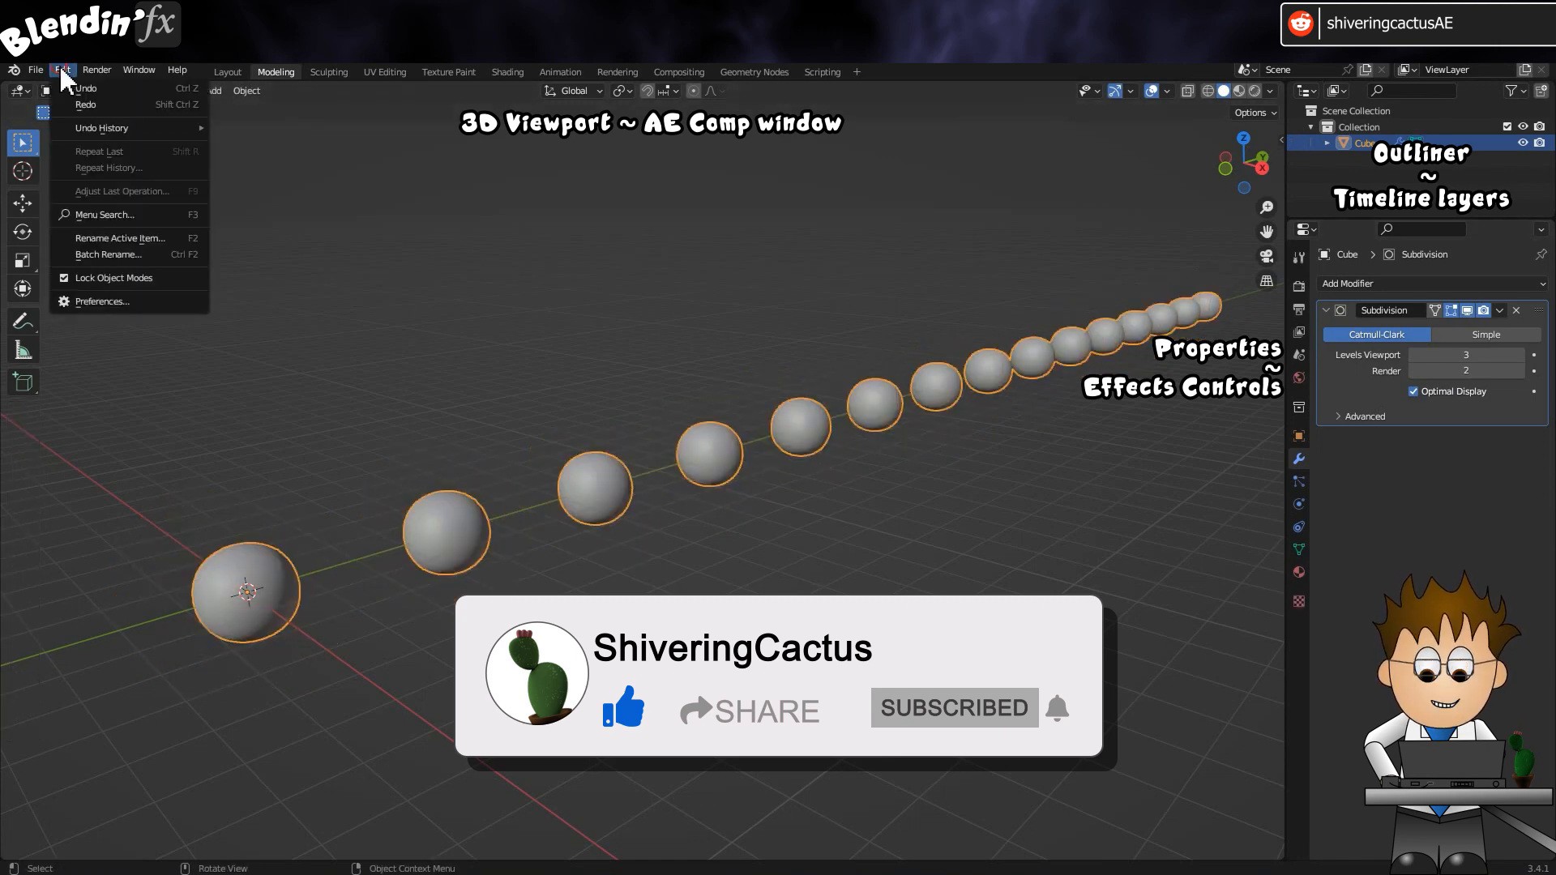
left_click(77, 104)
left_click(63, 70)
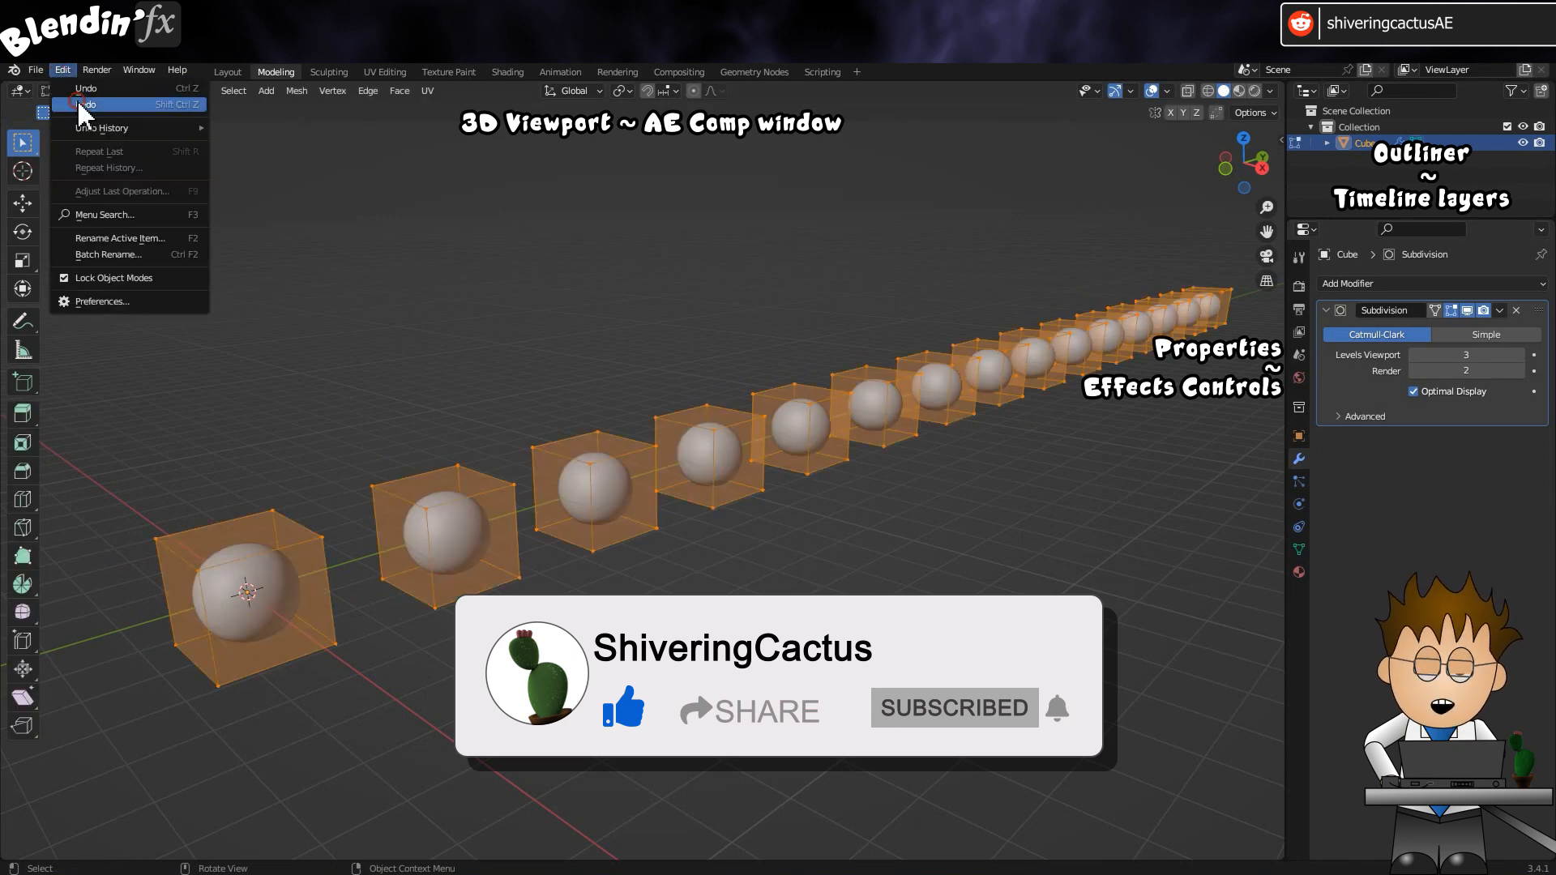
left_click(77, 104)
left_click(62, 69)
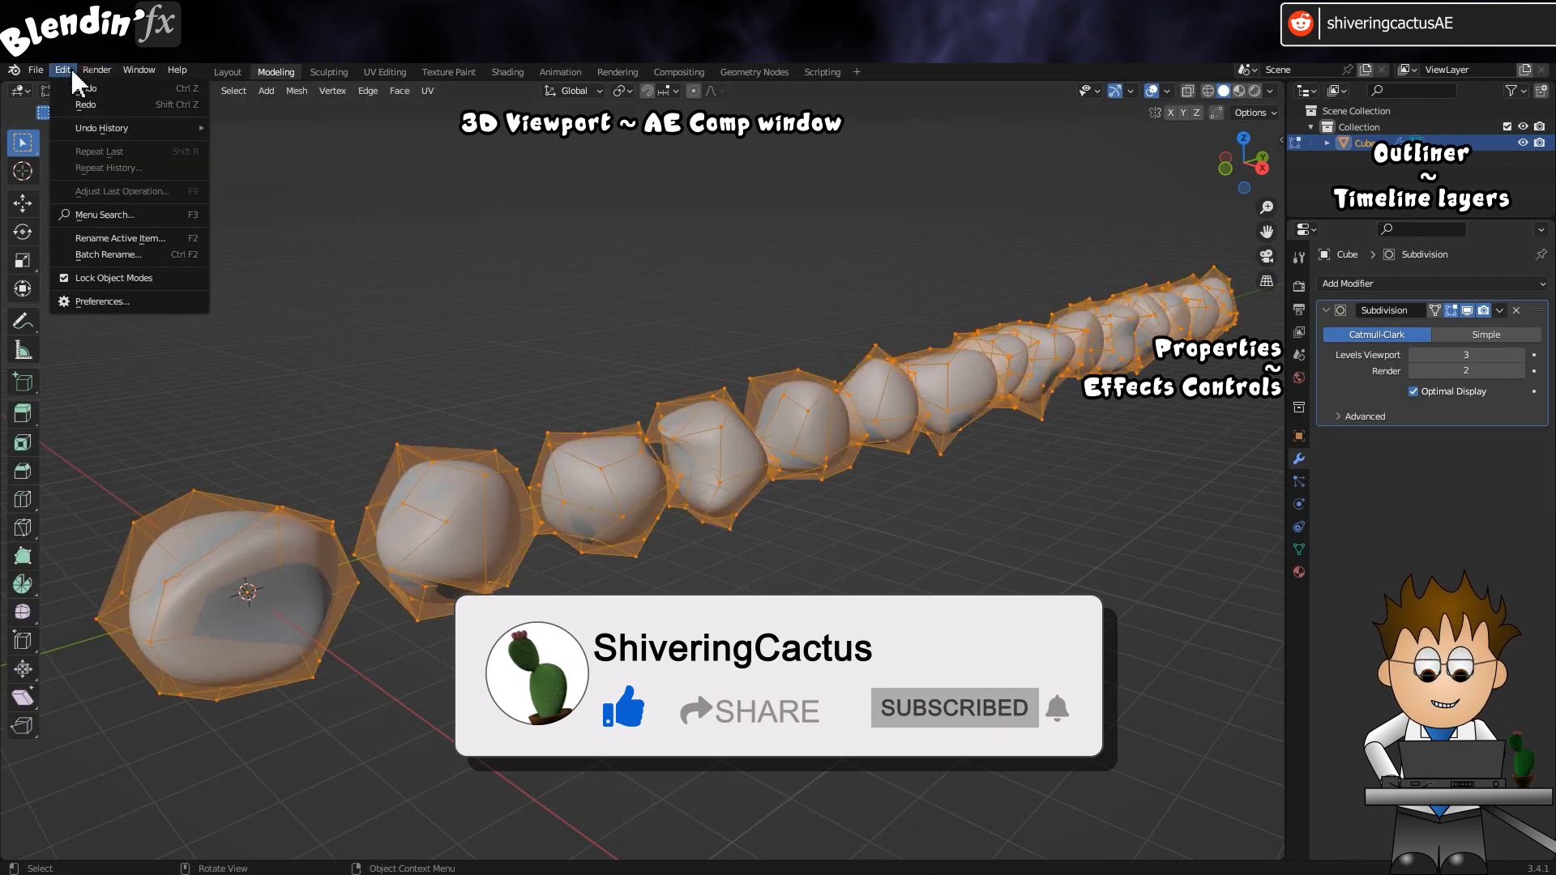
left_click(81, 113)
Step: Set the Subdivision modifier's viewport levels to 1 and separate the row of rocks by loose parts
key("ctrl+1")
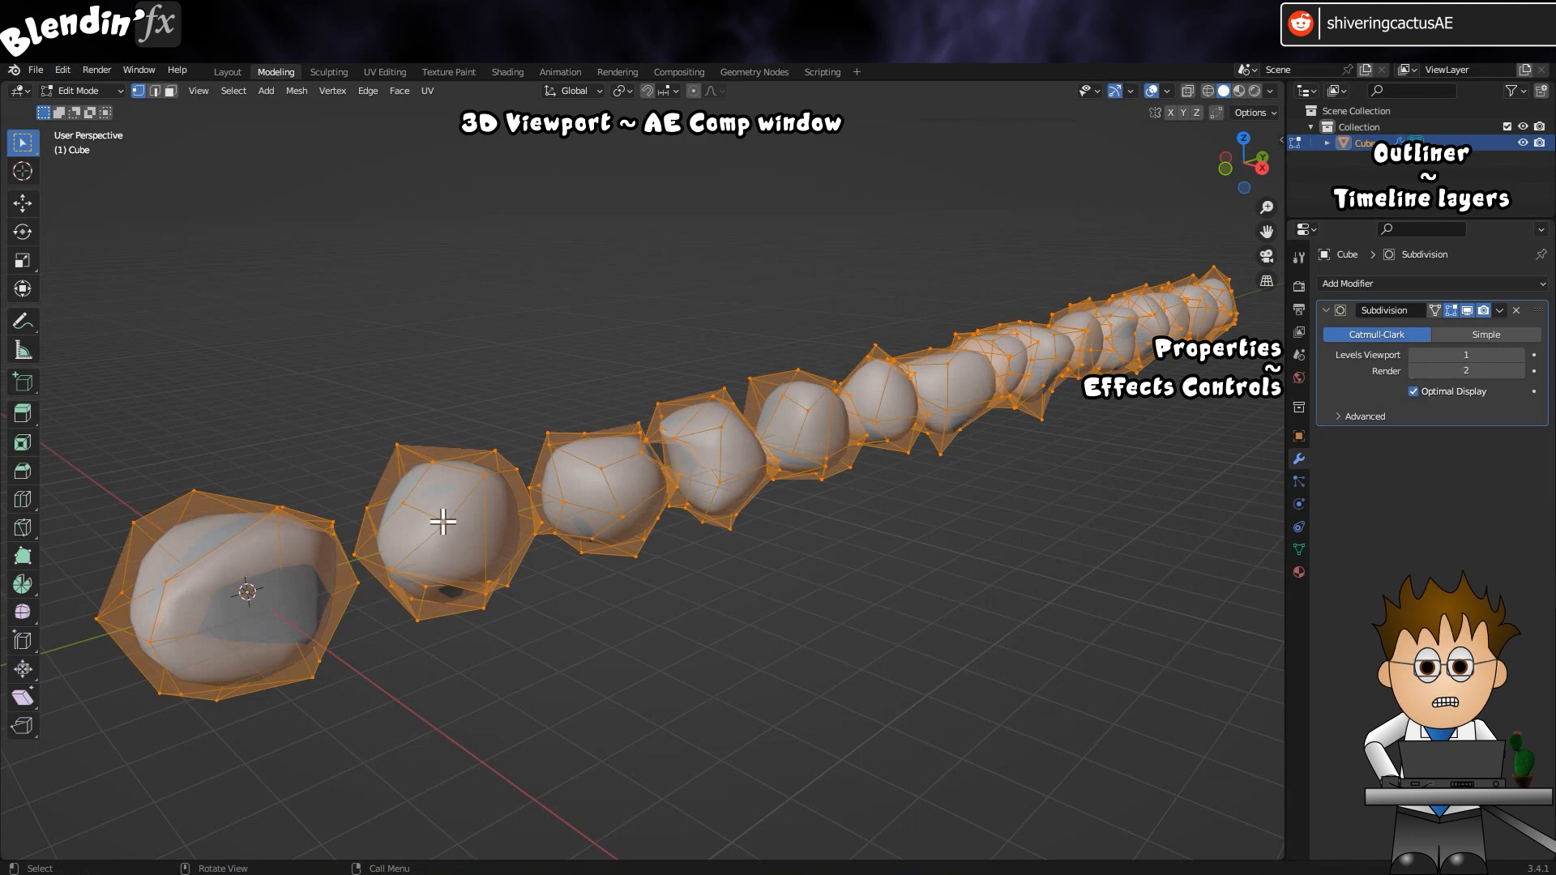
right_click(486, 500)
mouse_move(478, 813)
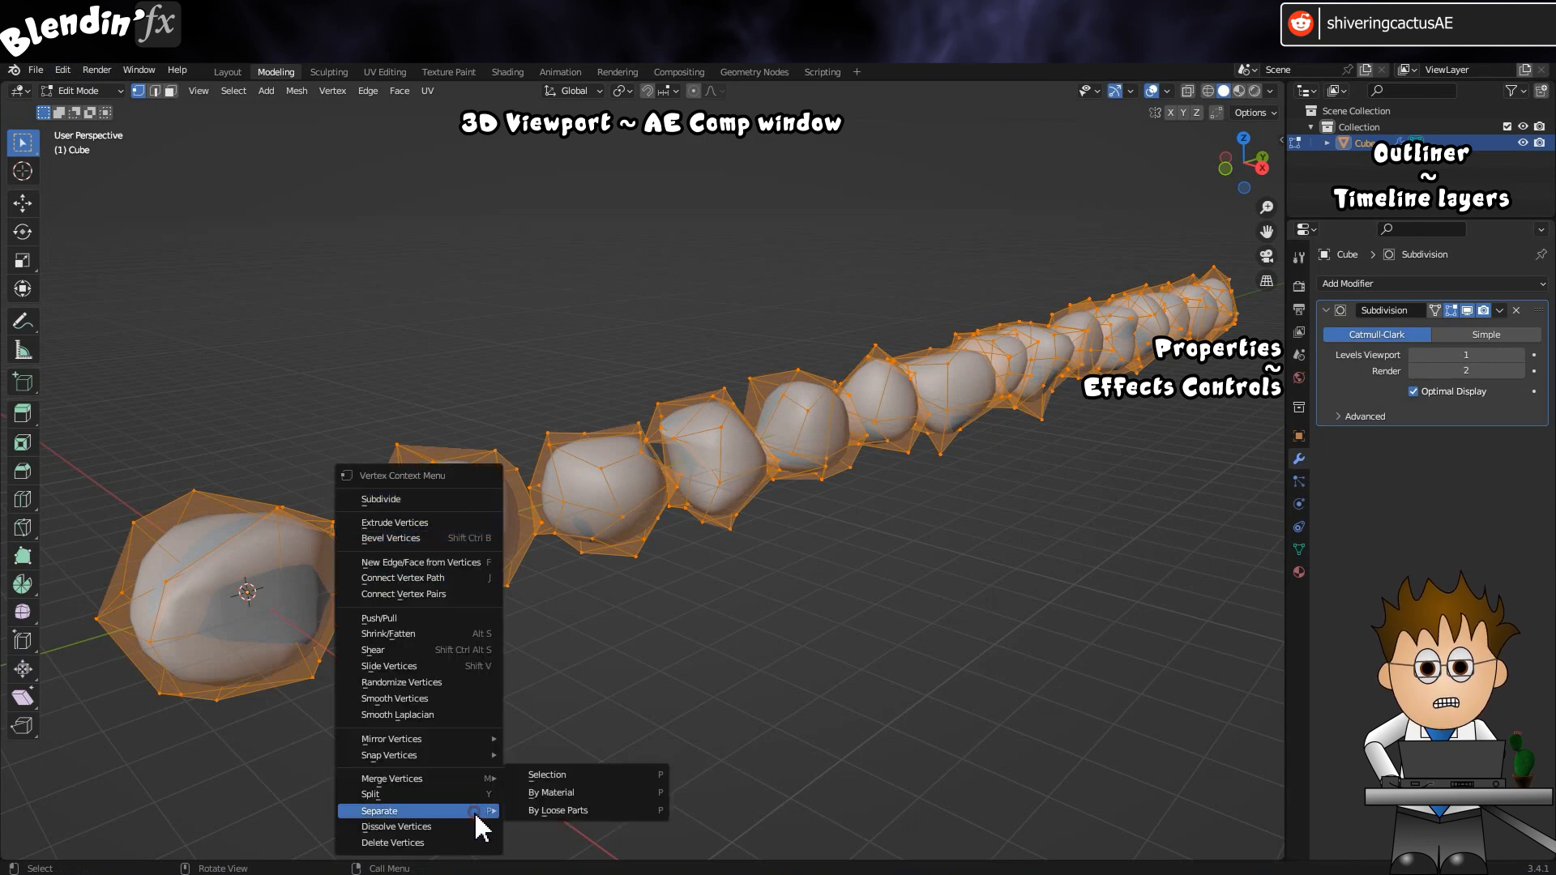
left_click(603, 807)
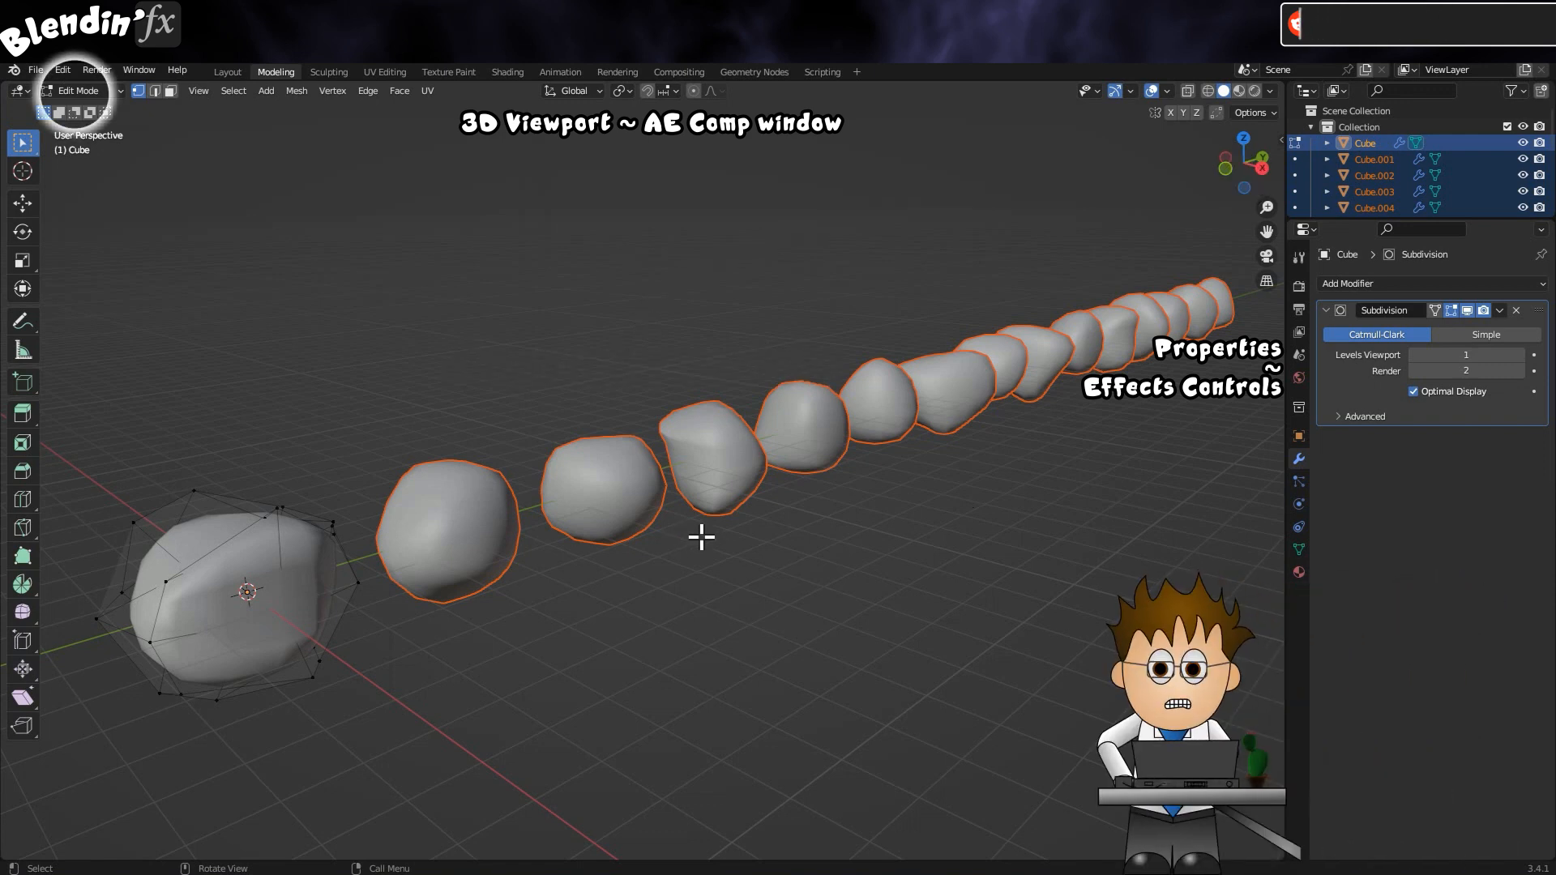
Step: Switch to Object Mode, select all the rocks and set their origins with Origin to Geometry
key("a")
left_click(99, 91)
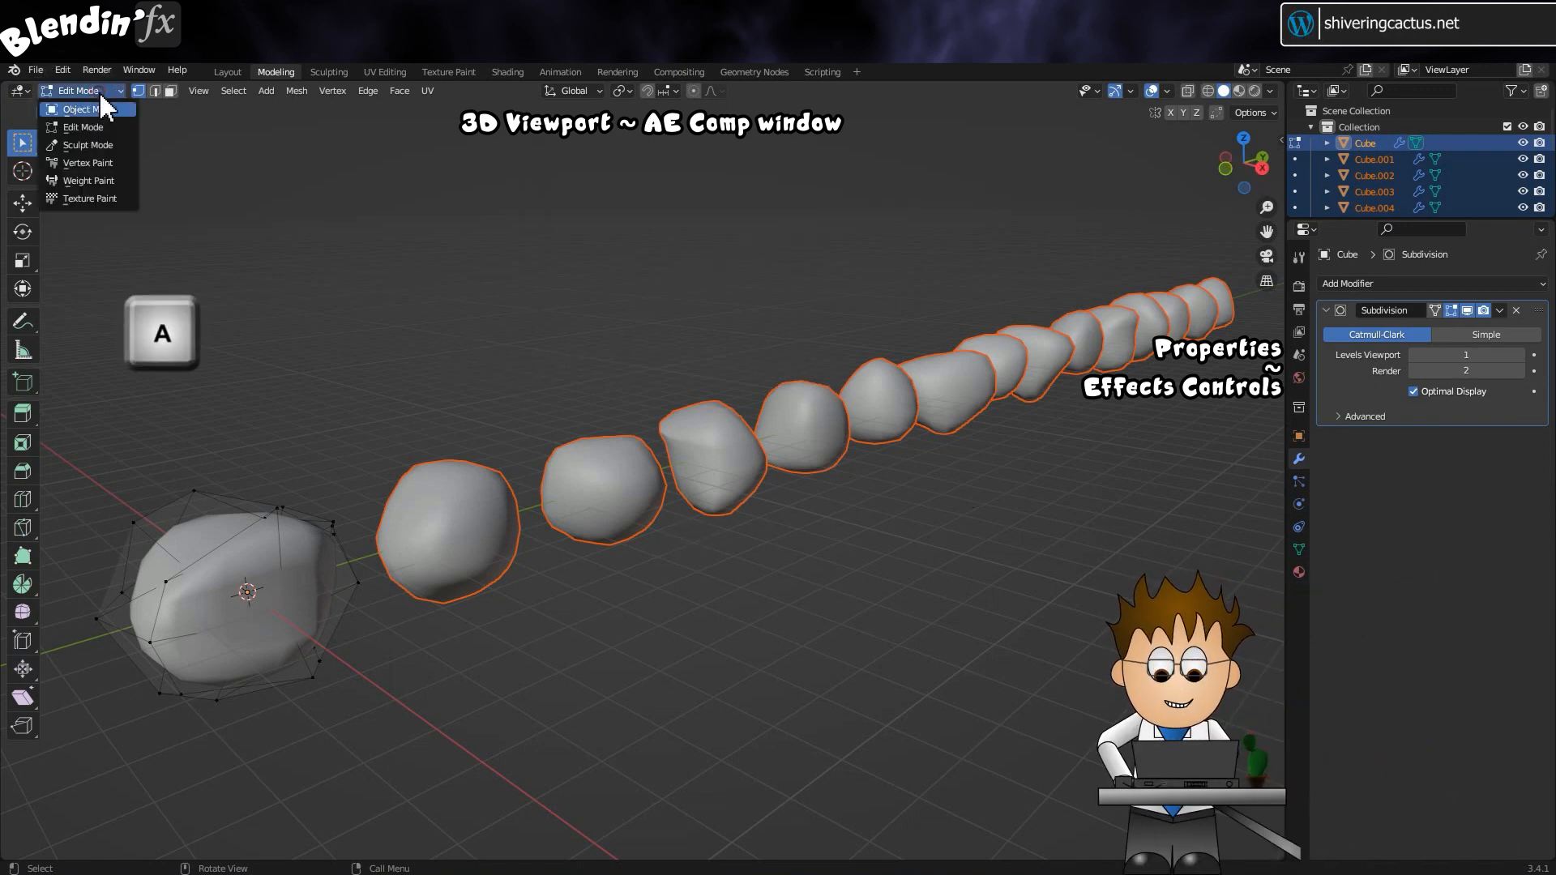
left_click(103, 104)
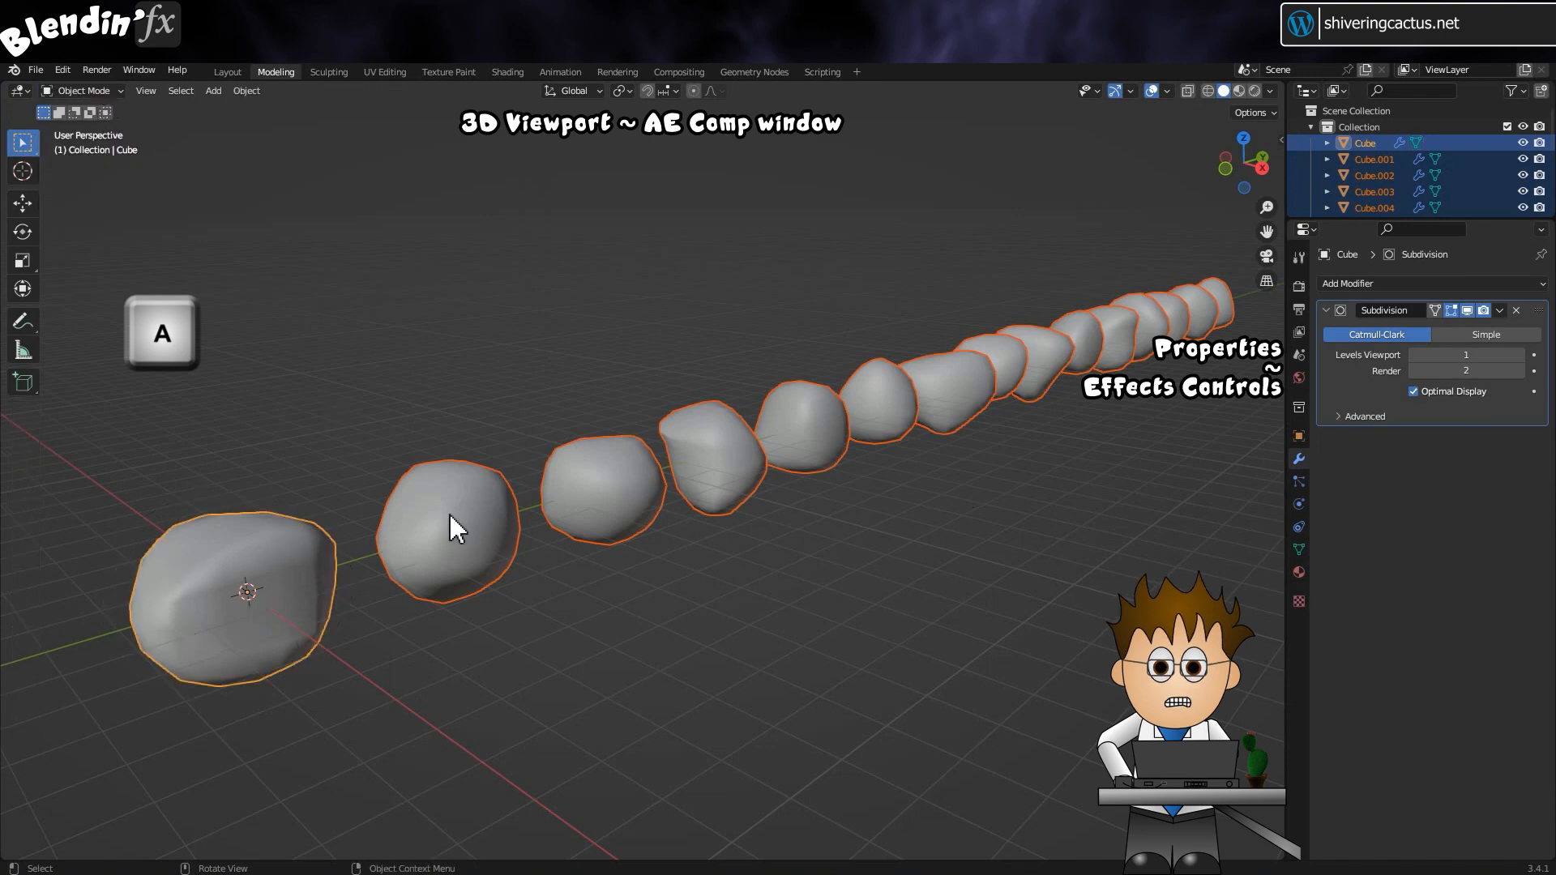
key("alt+a")
key("a")
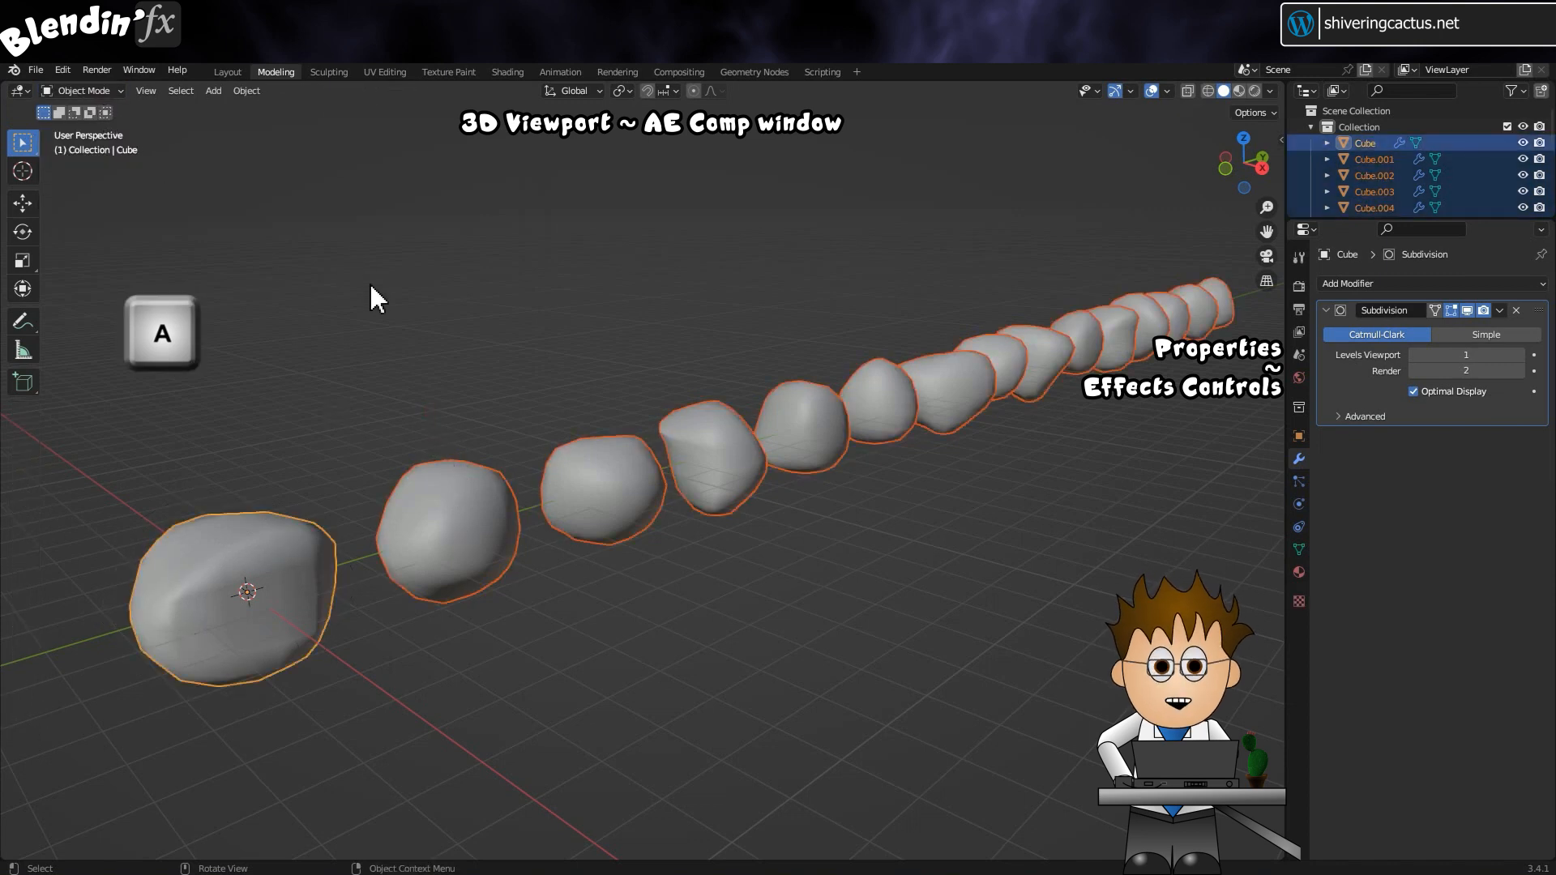
left_click(248, 91)
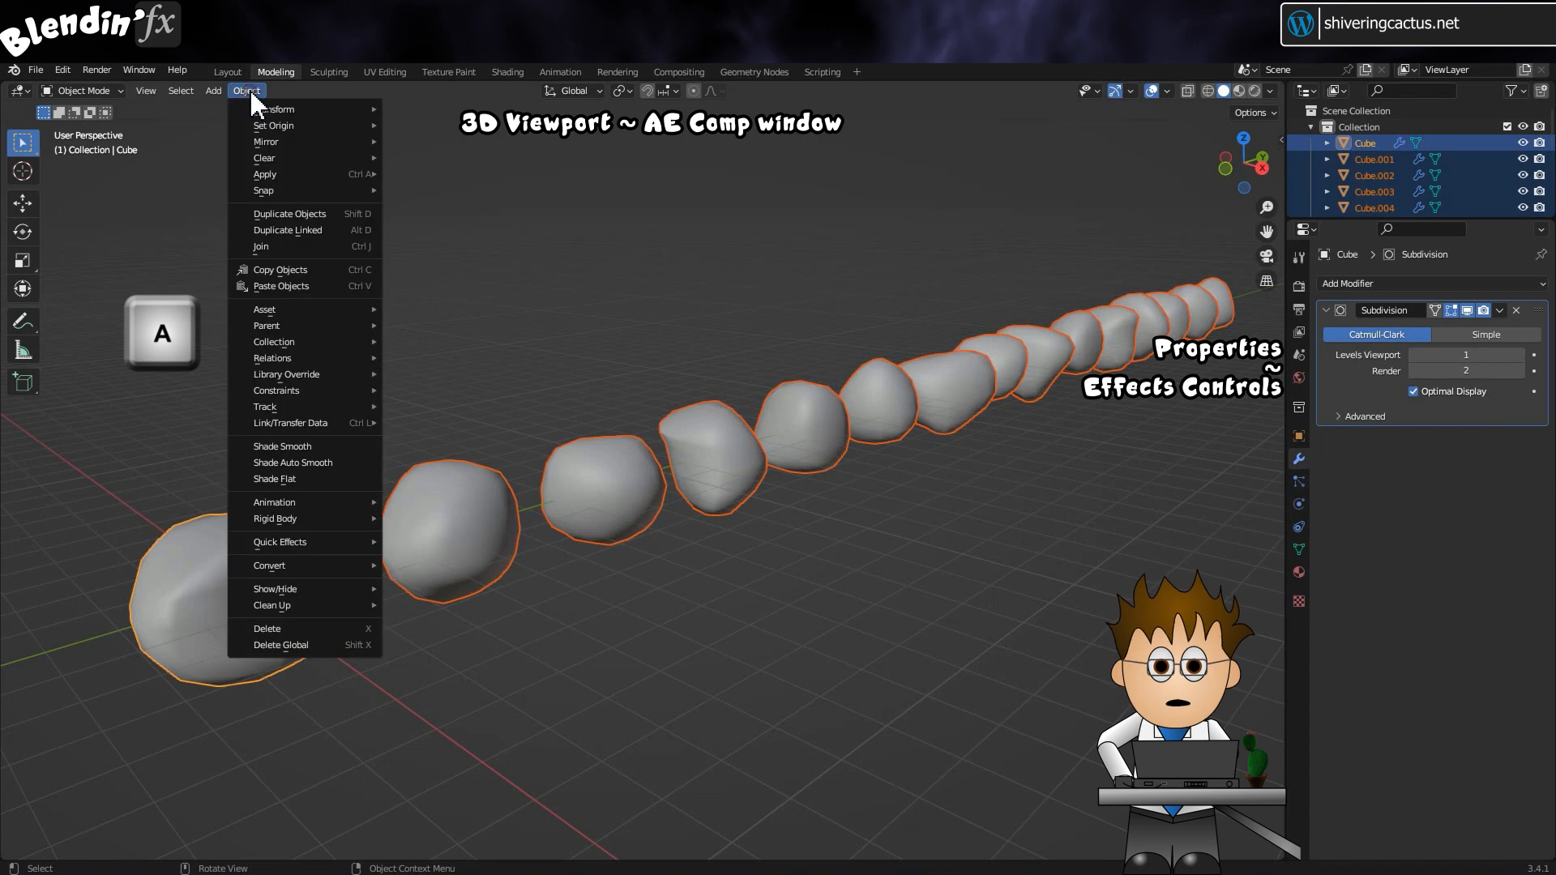
mouse_move(282, 126)
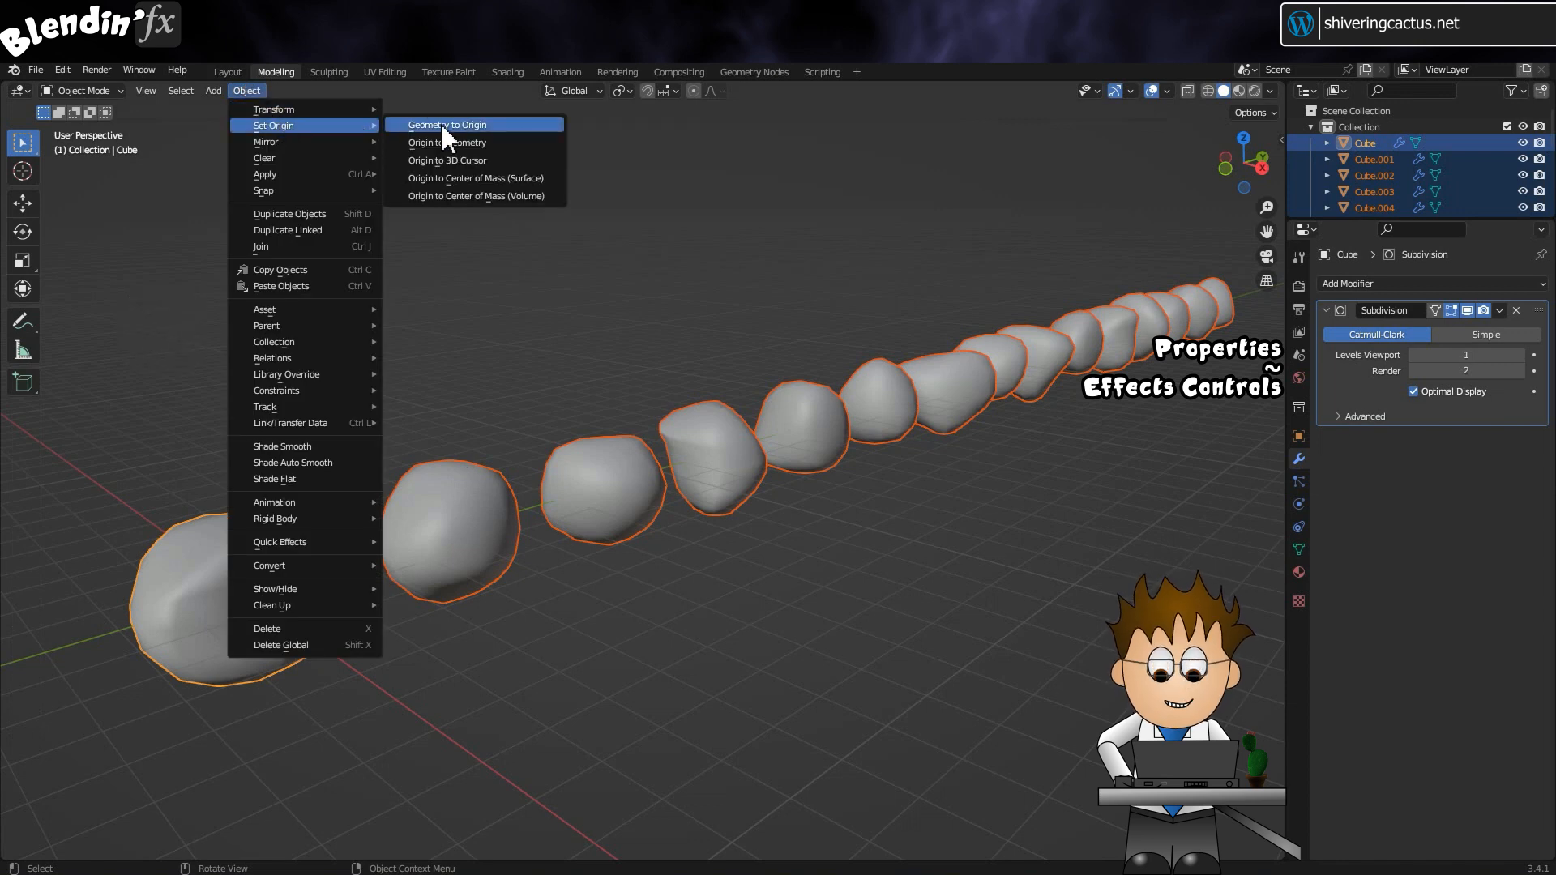
left_click(517, 143)
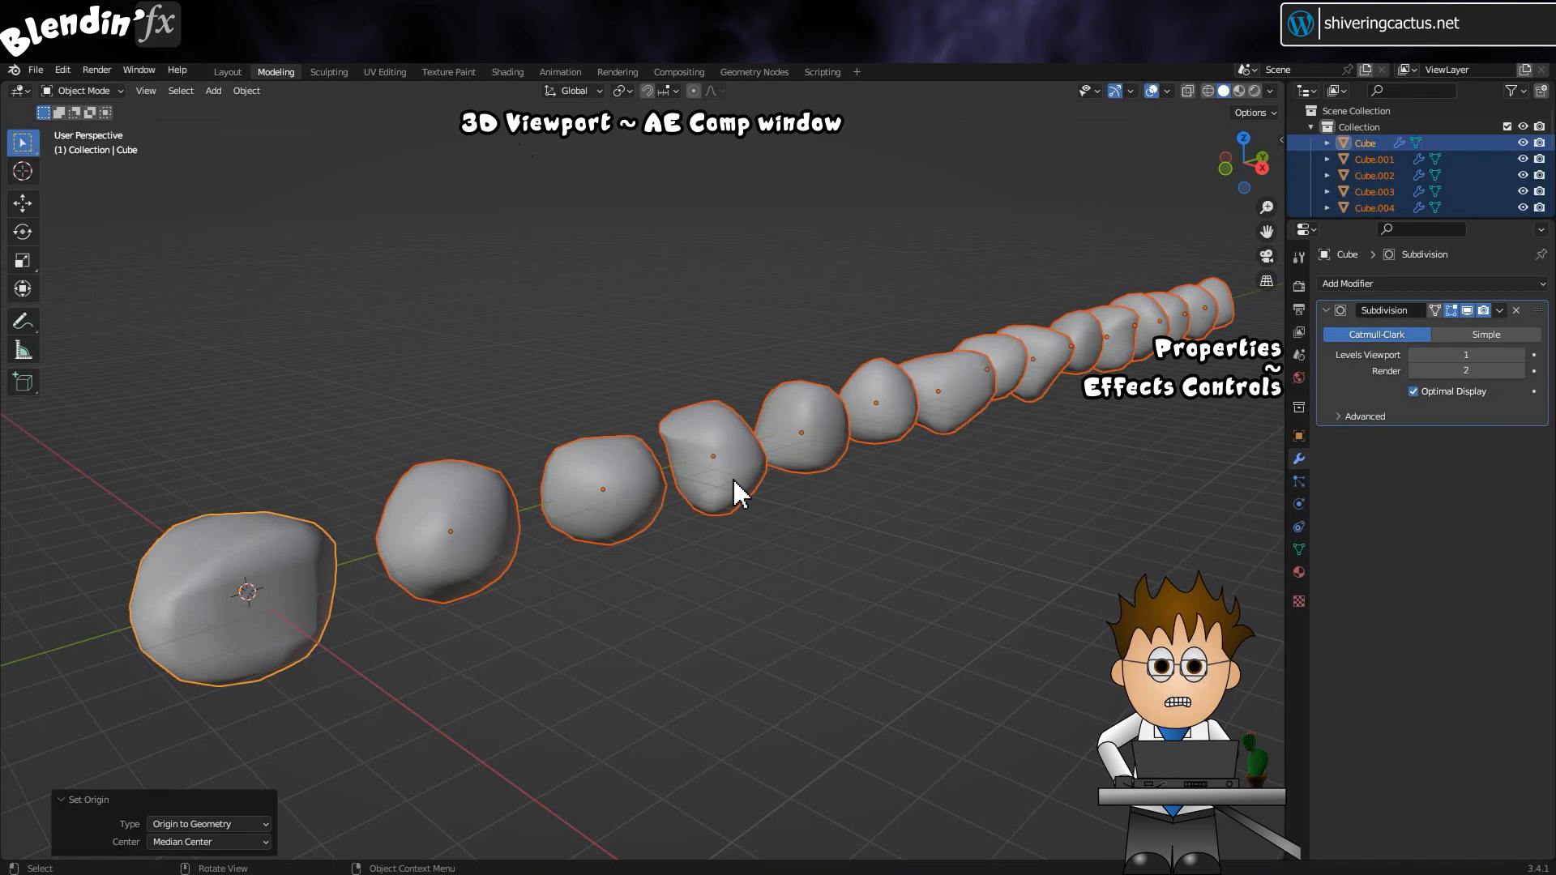
Step: Add a cube mesh at the world origin and set its size to 50 m
left_click(247, 91)
mouse_move(225, 106)
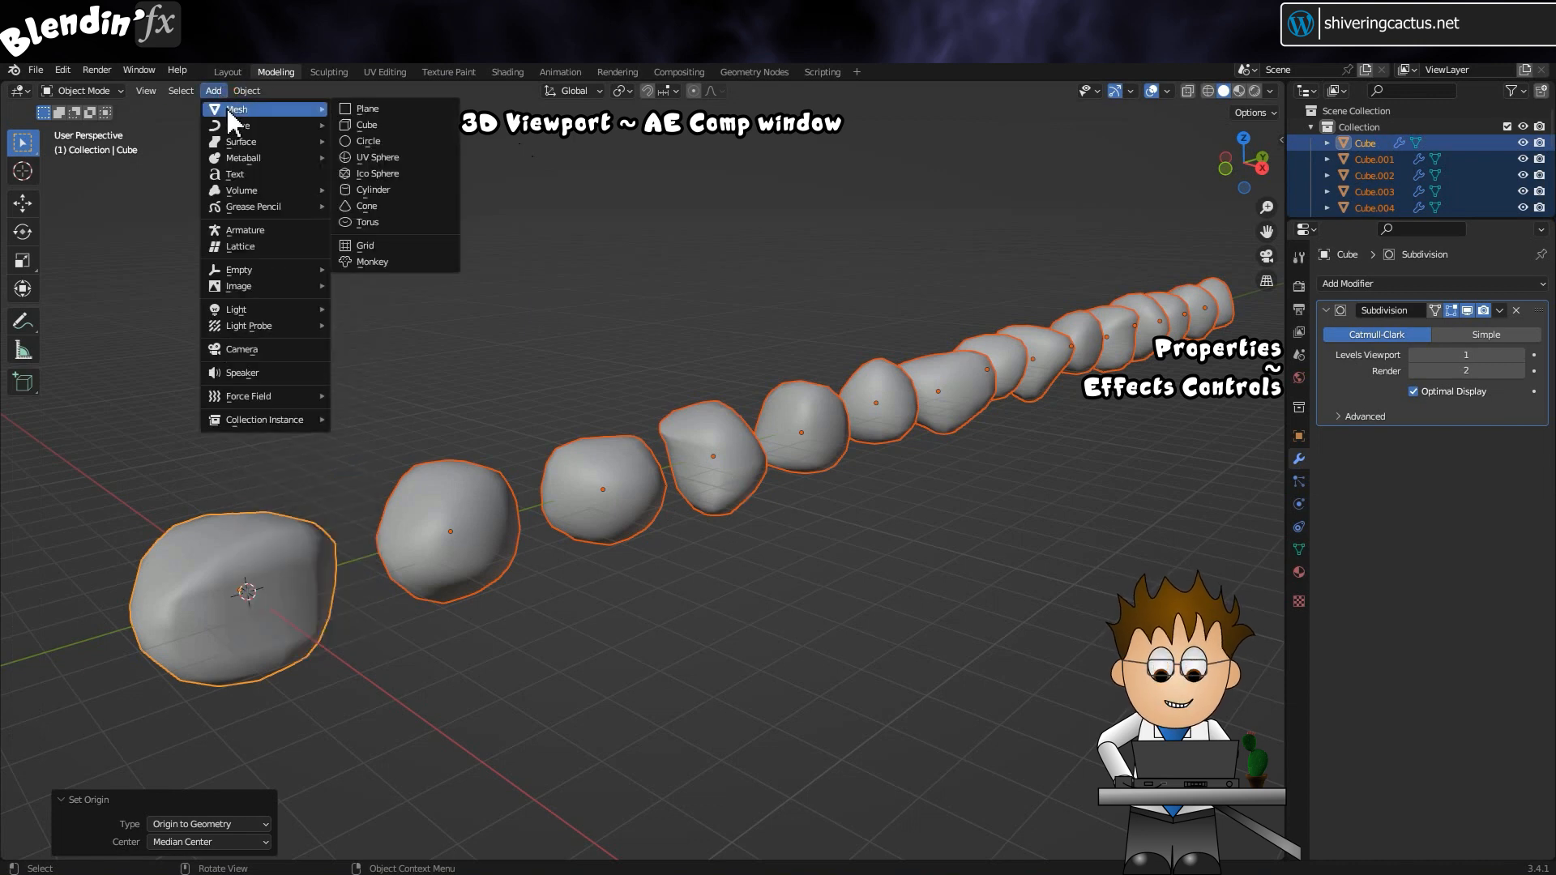
left_click(367, 124)
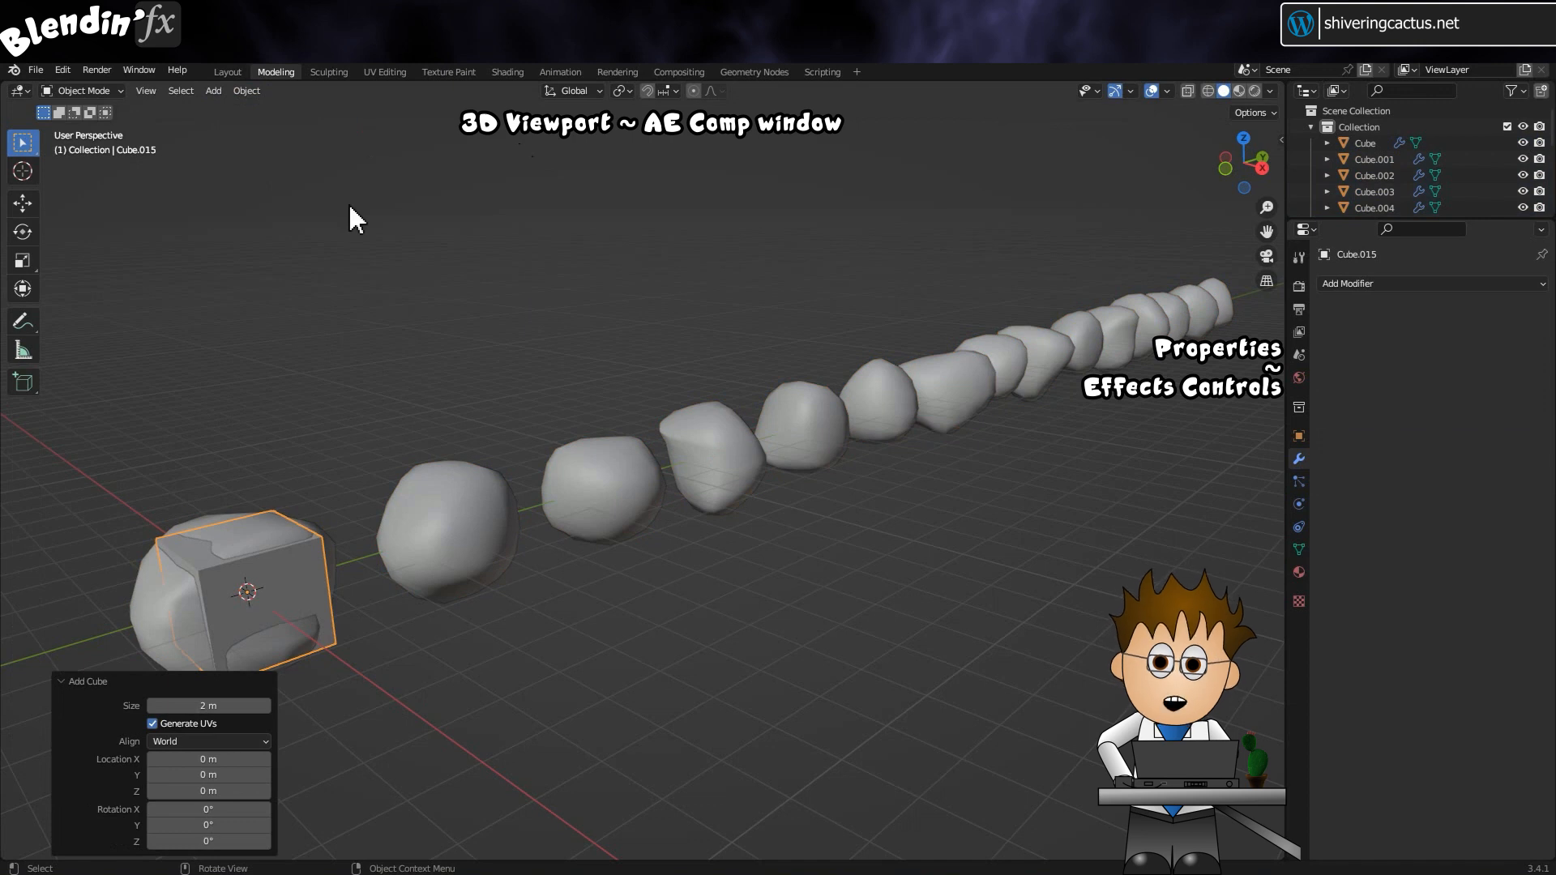
left_click(205, 706)
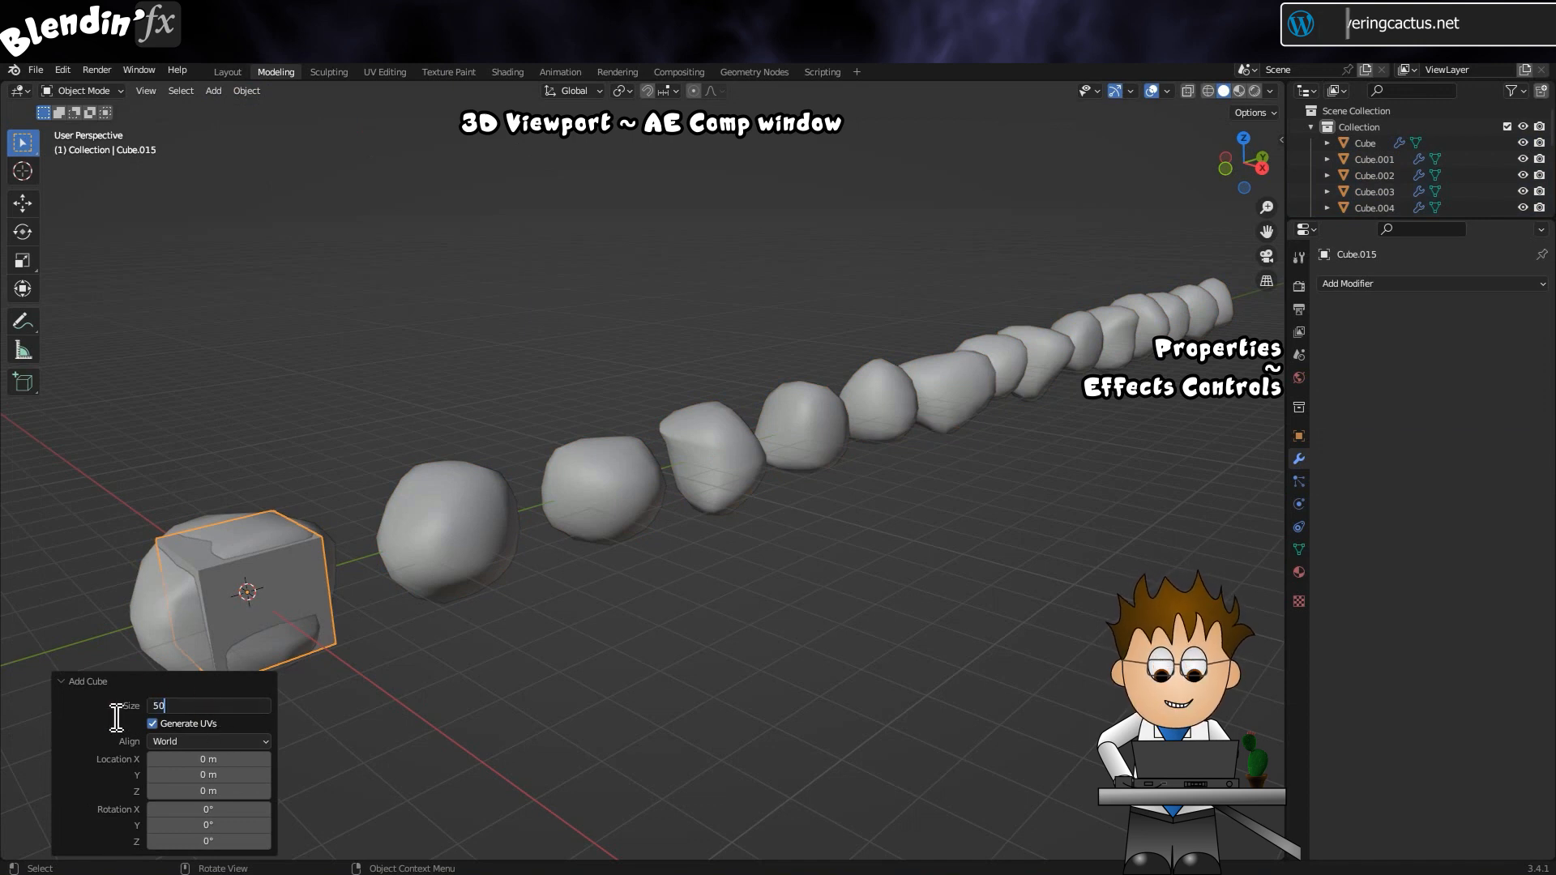
type("50")
key("Return")
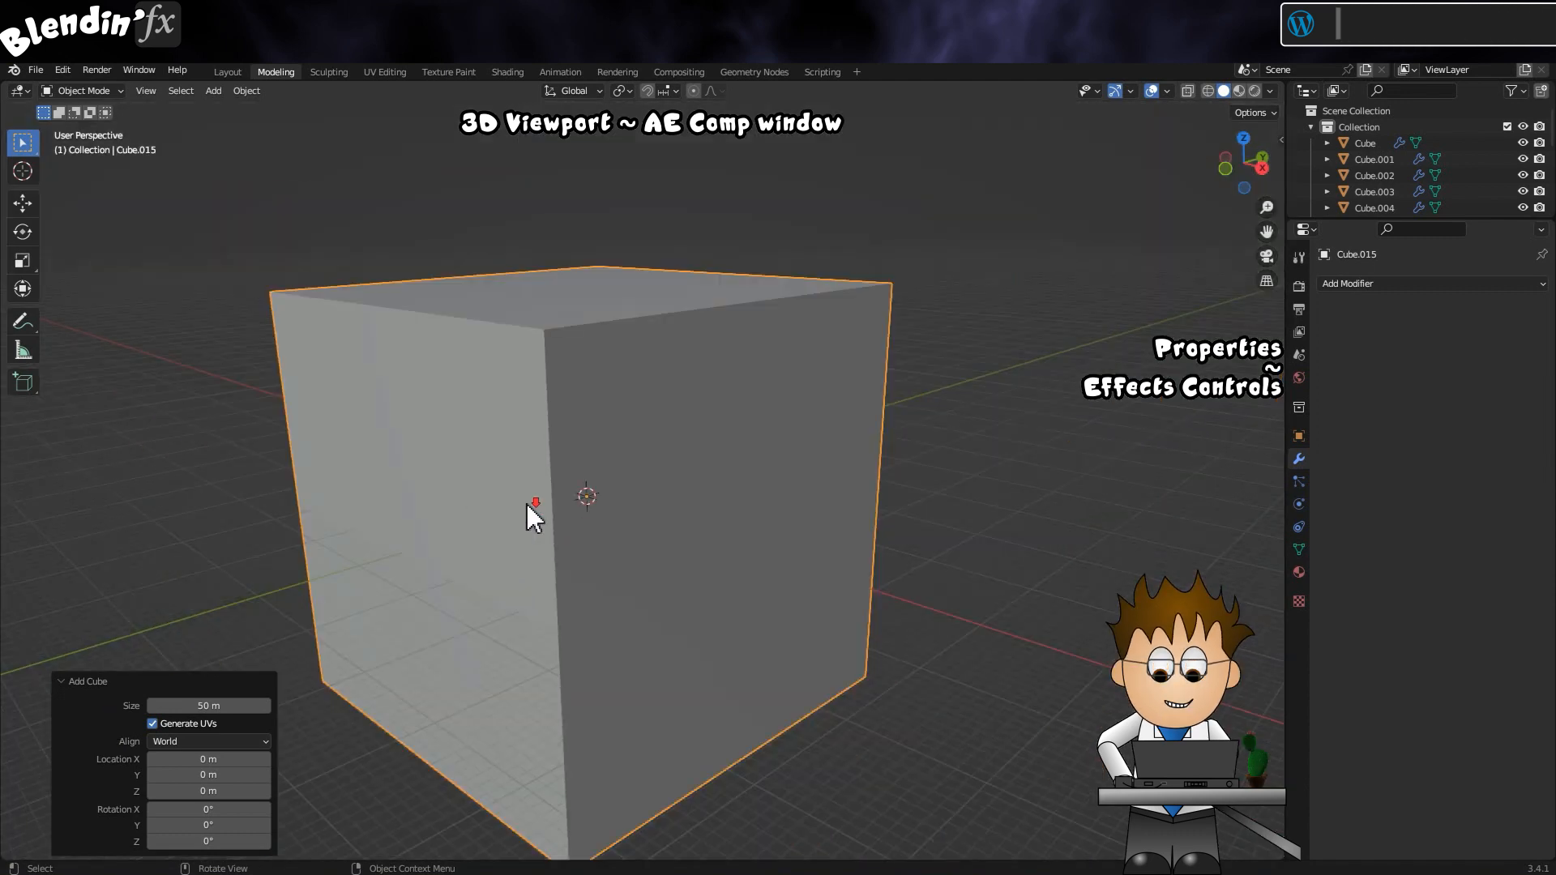
Step: Rename the large cube in the outliner to My Container
scroll(527, 504, "down", 1)
scroll(527, 502, "up", 7)
scroll(527, 502, "down", 2)
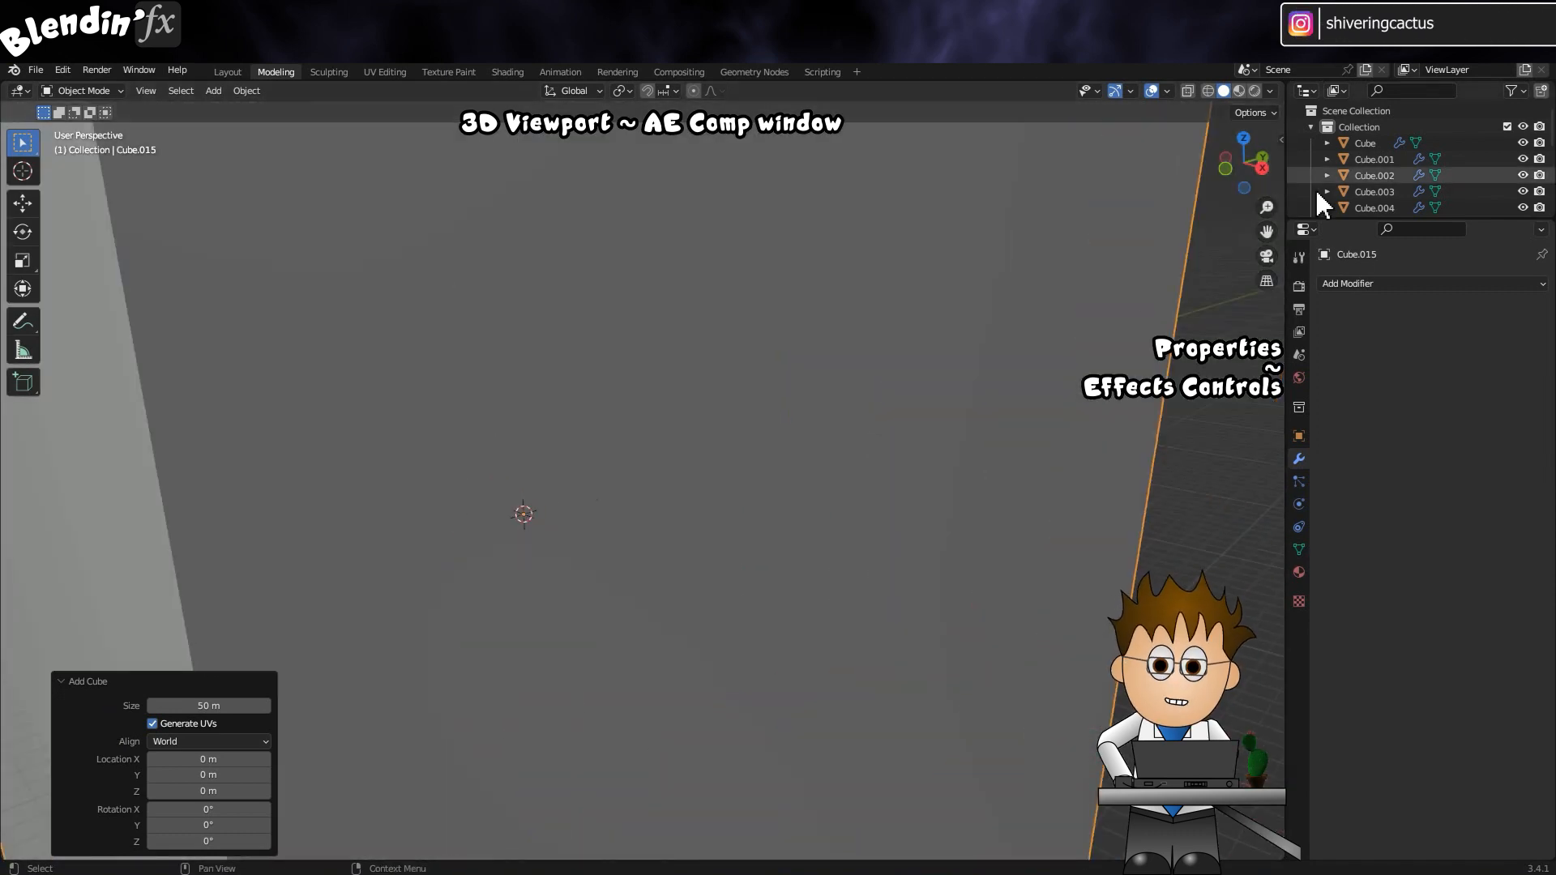
scroll(1329, 178, "down", 5)
double_click(1375, 200)
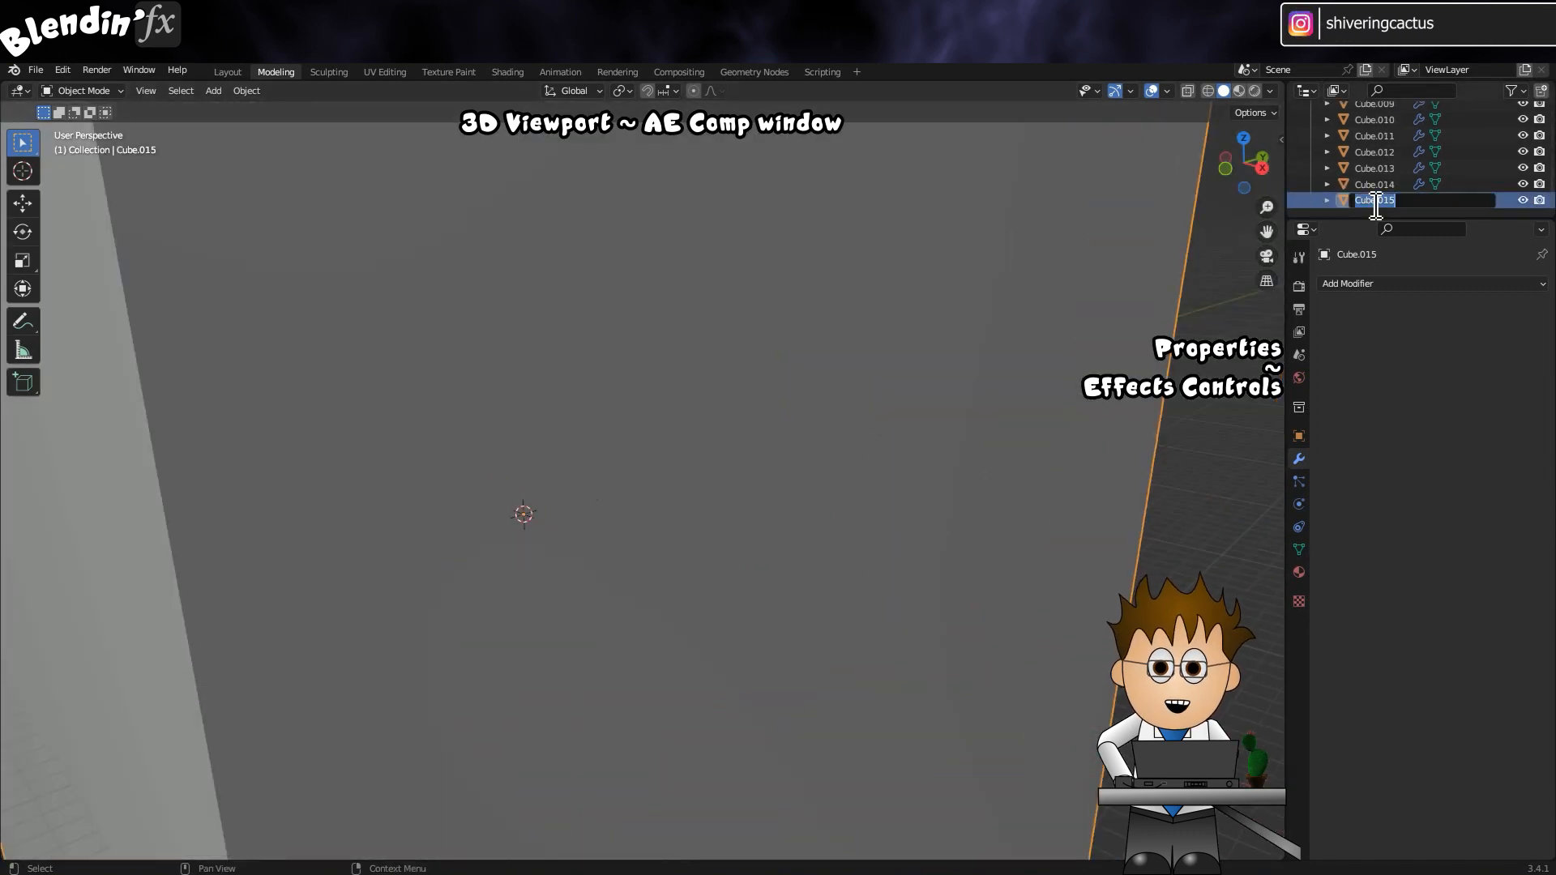
type("My Container")
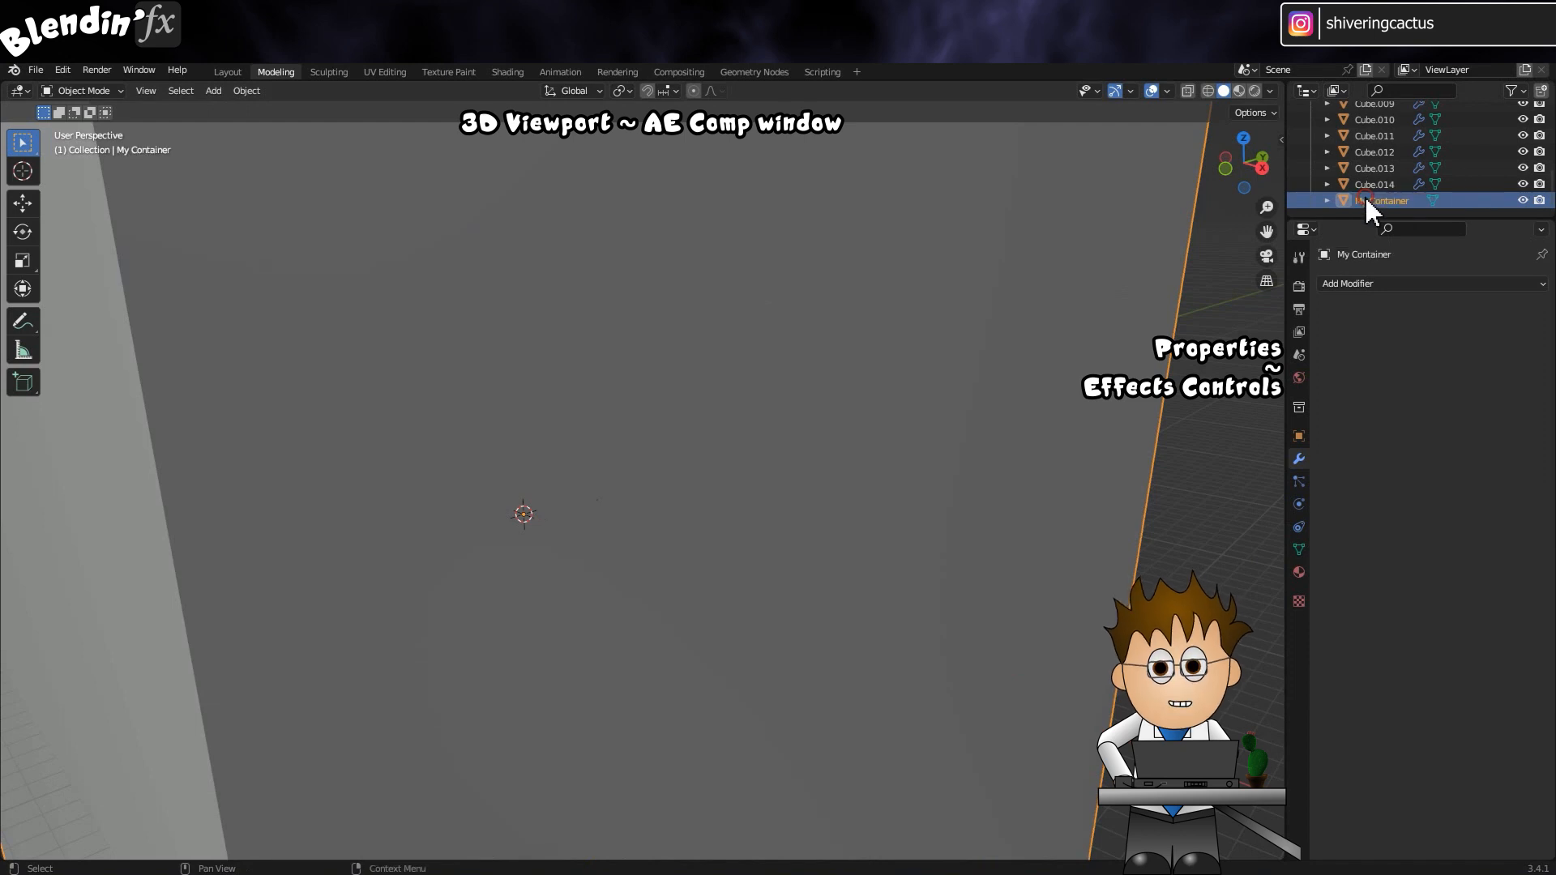
key("Return")
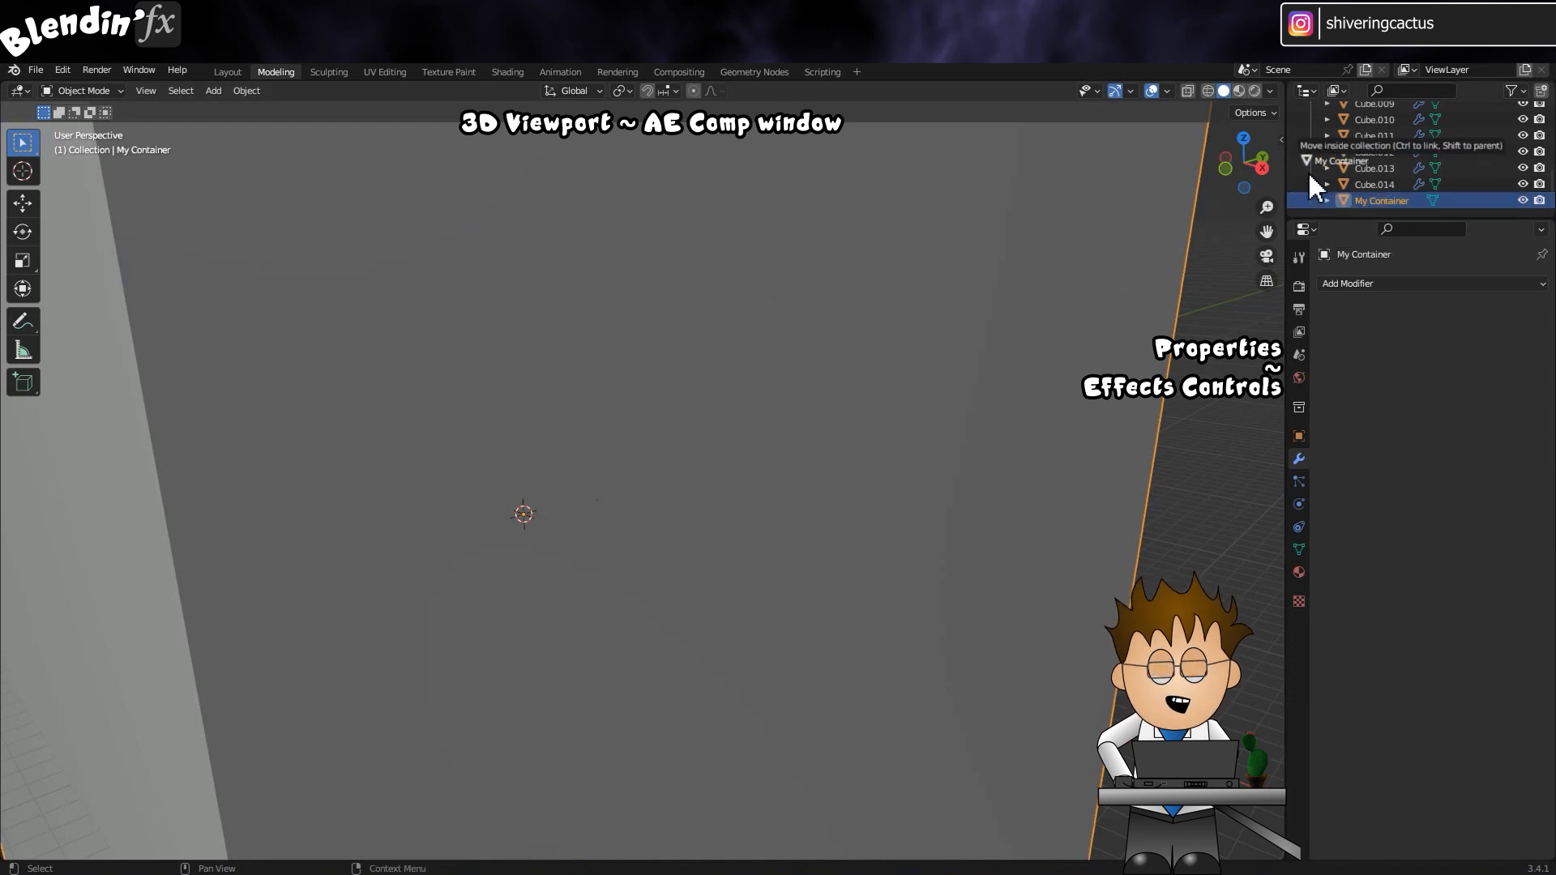
Step: Move My Container out of Collection into the Scene Collection and collapse Collection in the outliner
scroll(1314, 178, "up", 5)
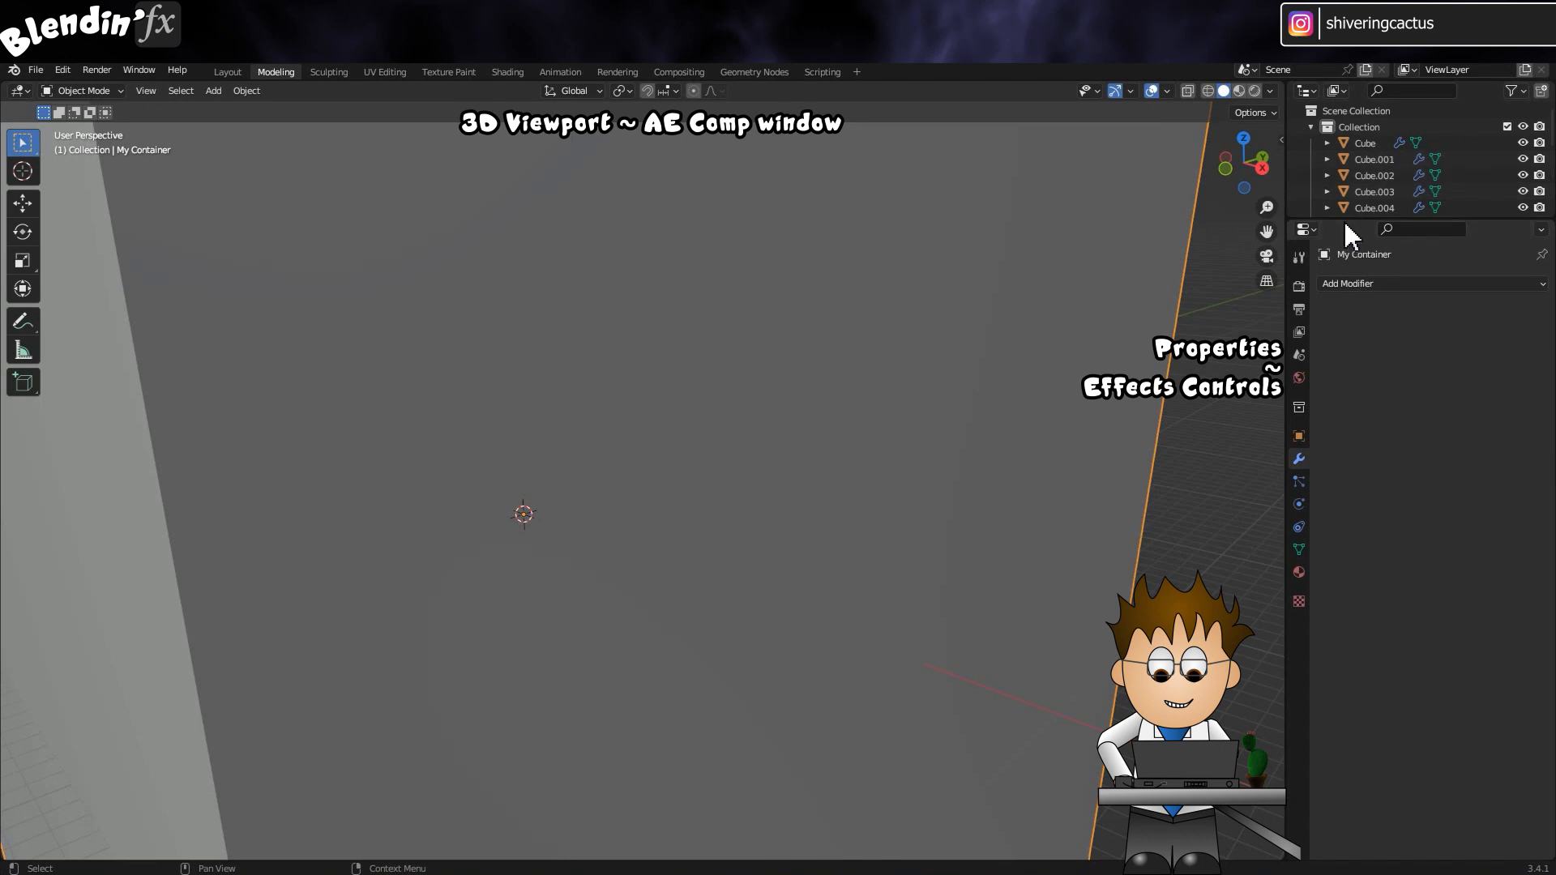
left_click_drag(1345, 219, 1361, 415)
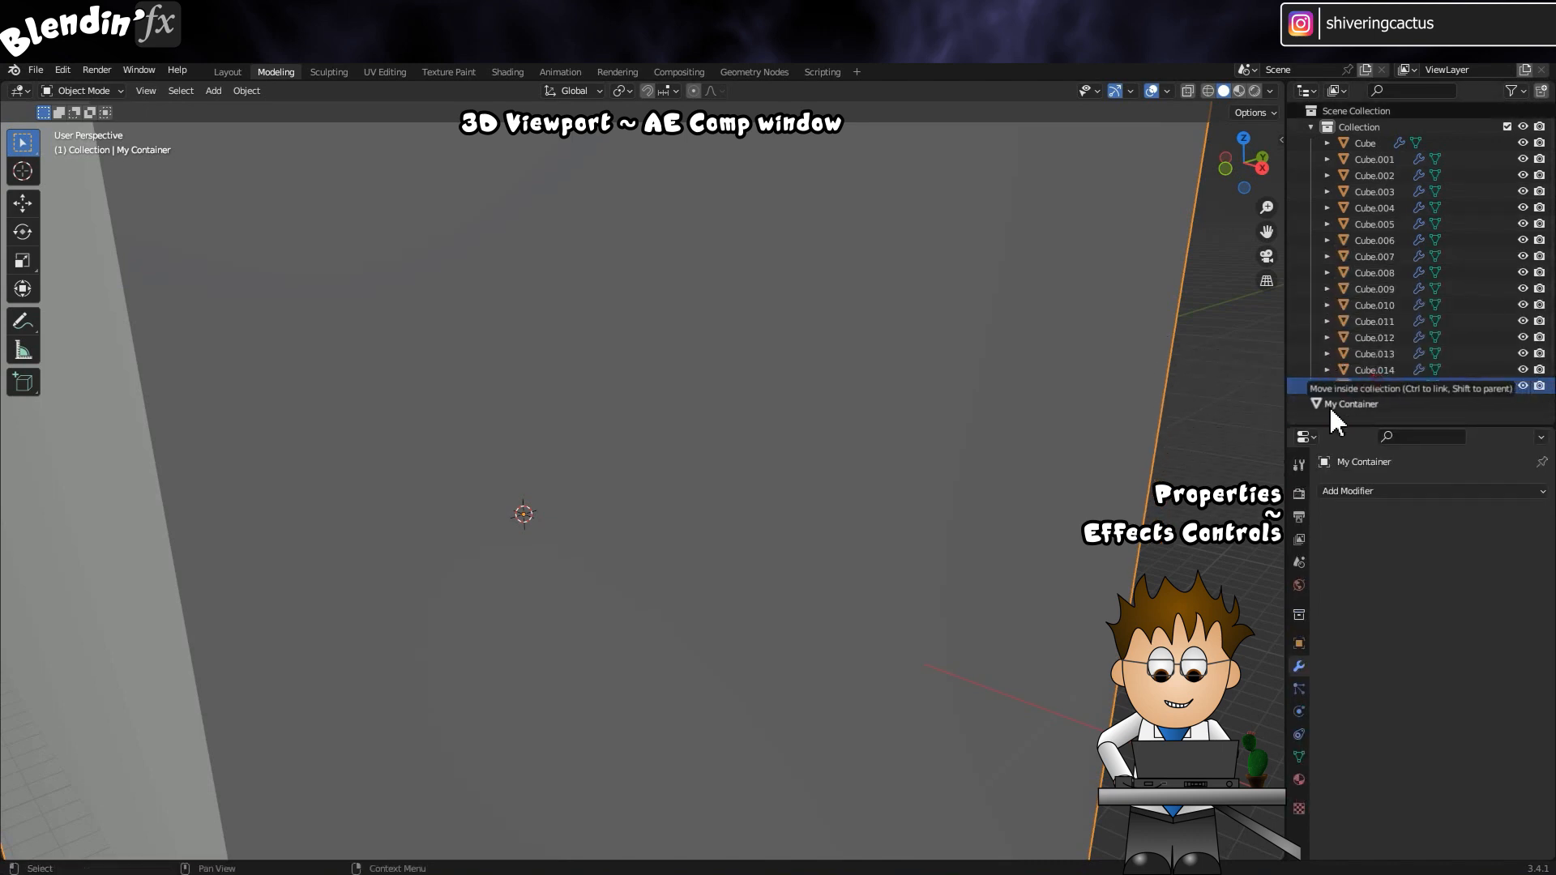
left_click(1311, 127)
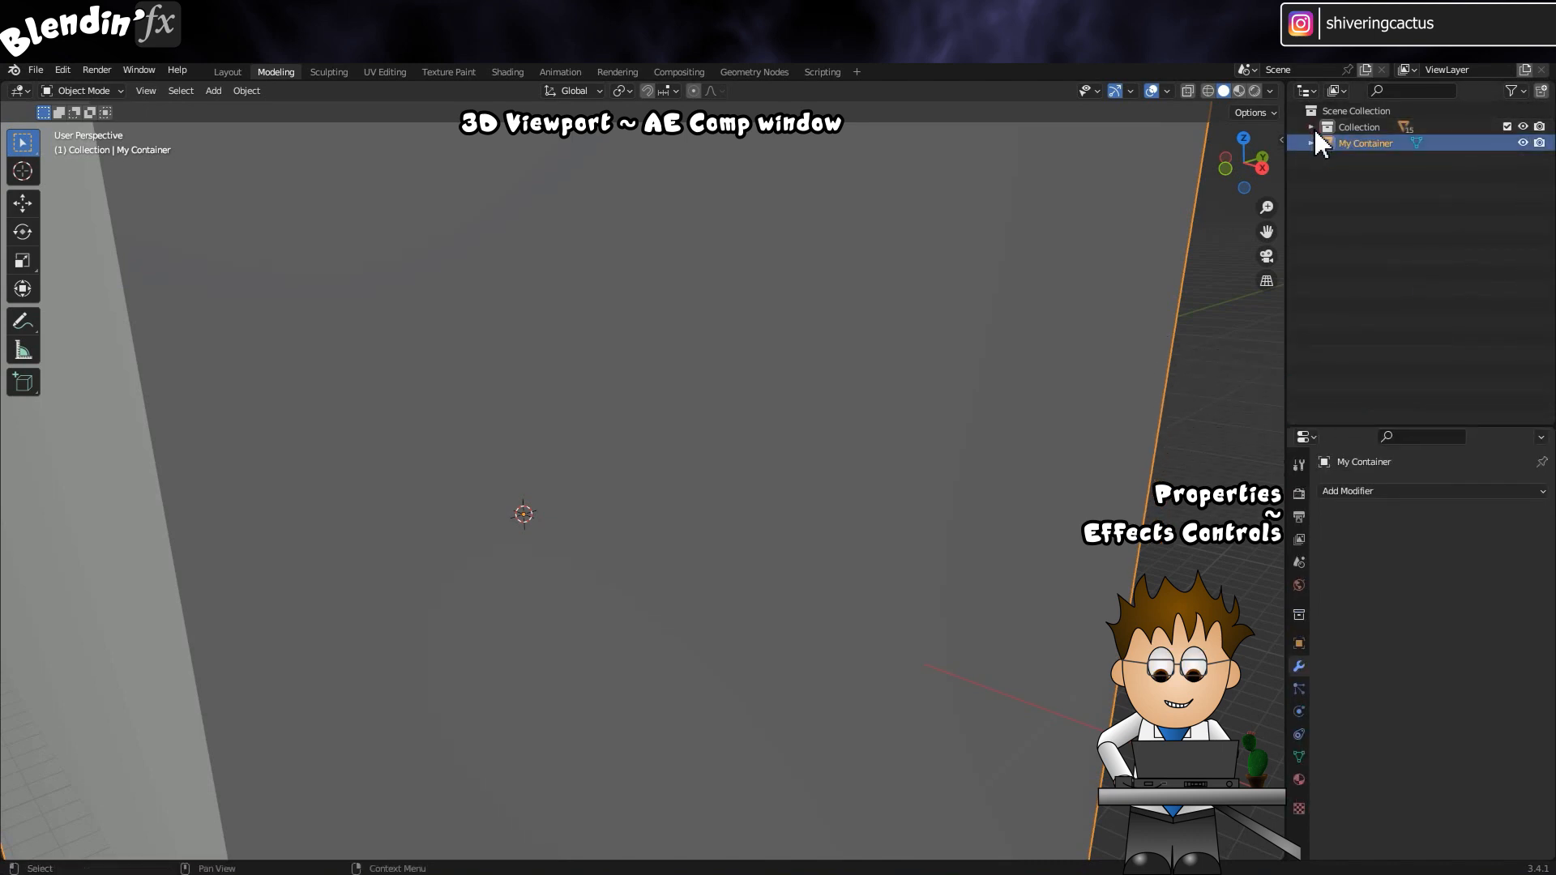
Step: Add a particle system to My Container and set its type to Hair
scroll(750, 334, "down", 6)
scroll(746, 314, "up", 4)
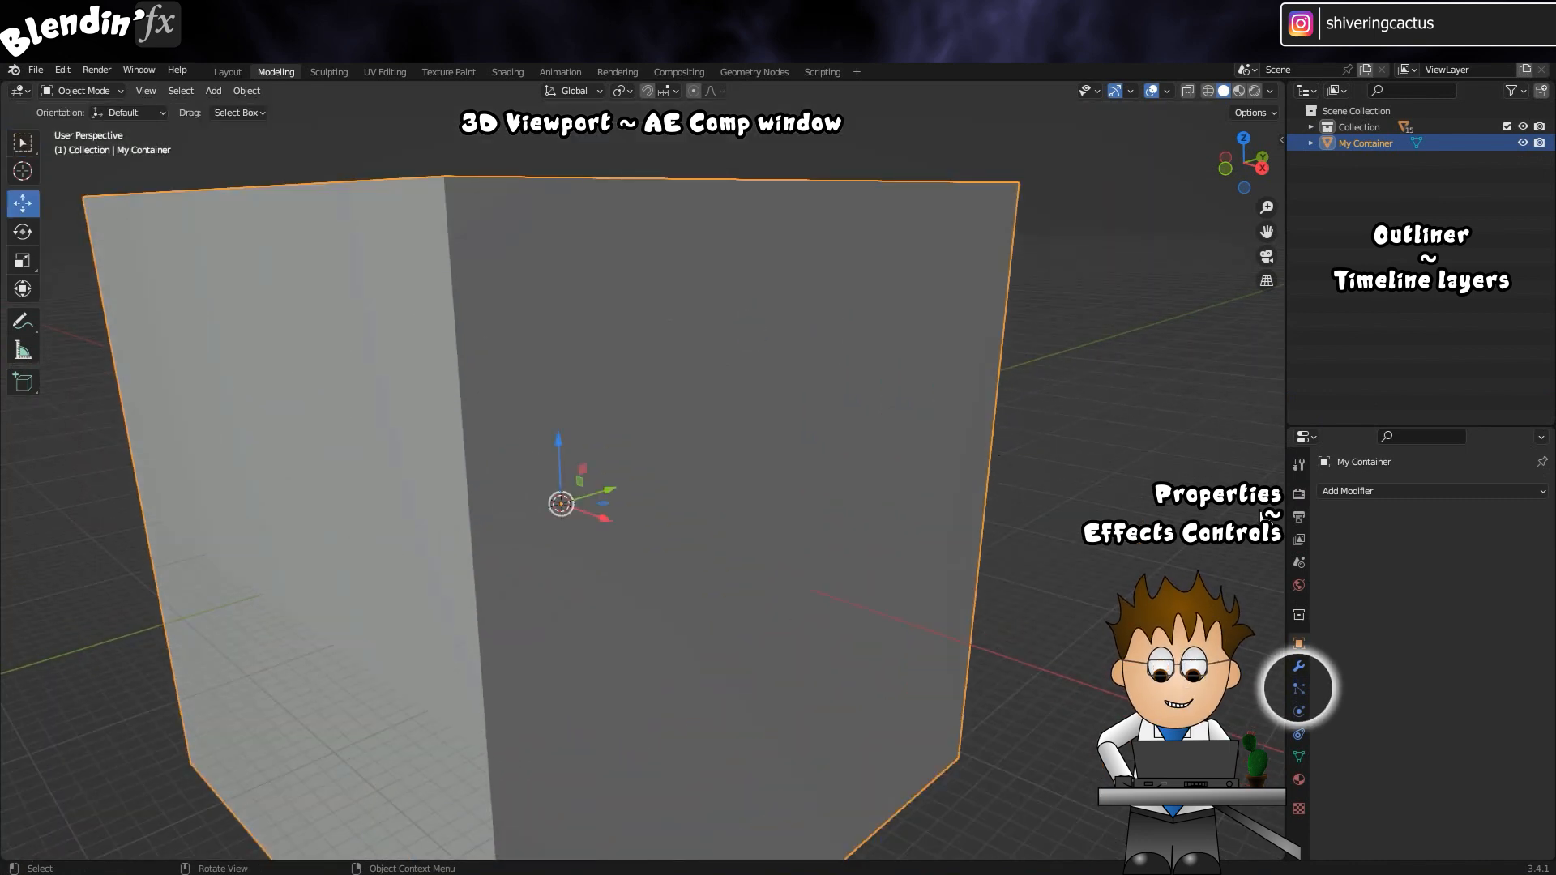
left_click(1299, 689)
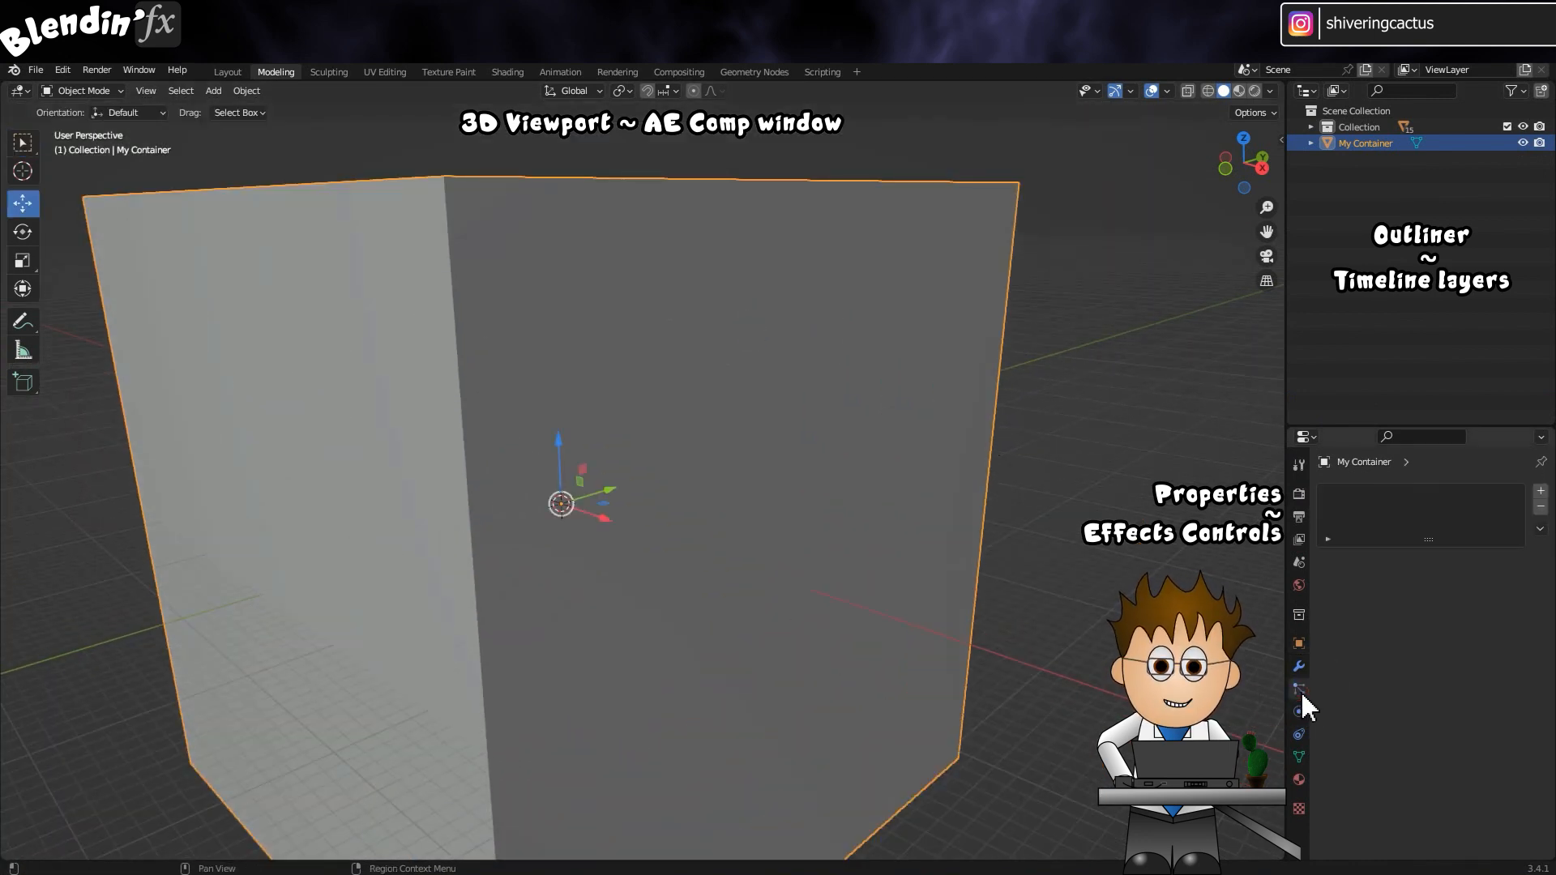
left_click(1542, 490)
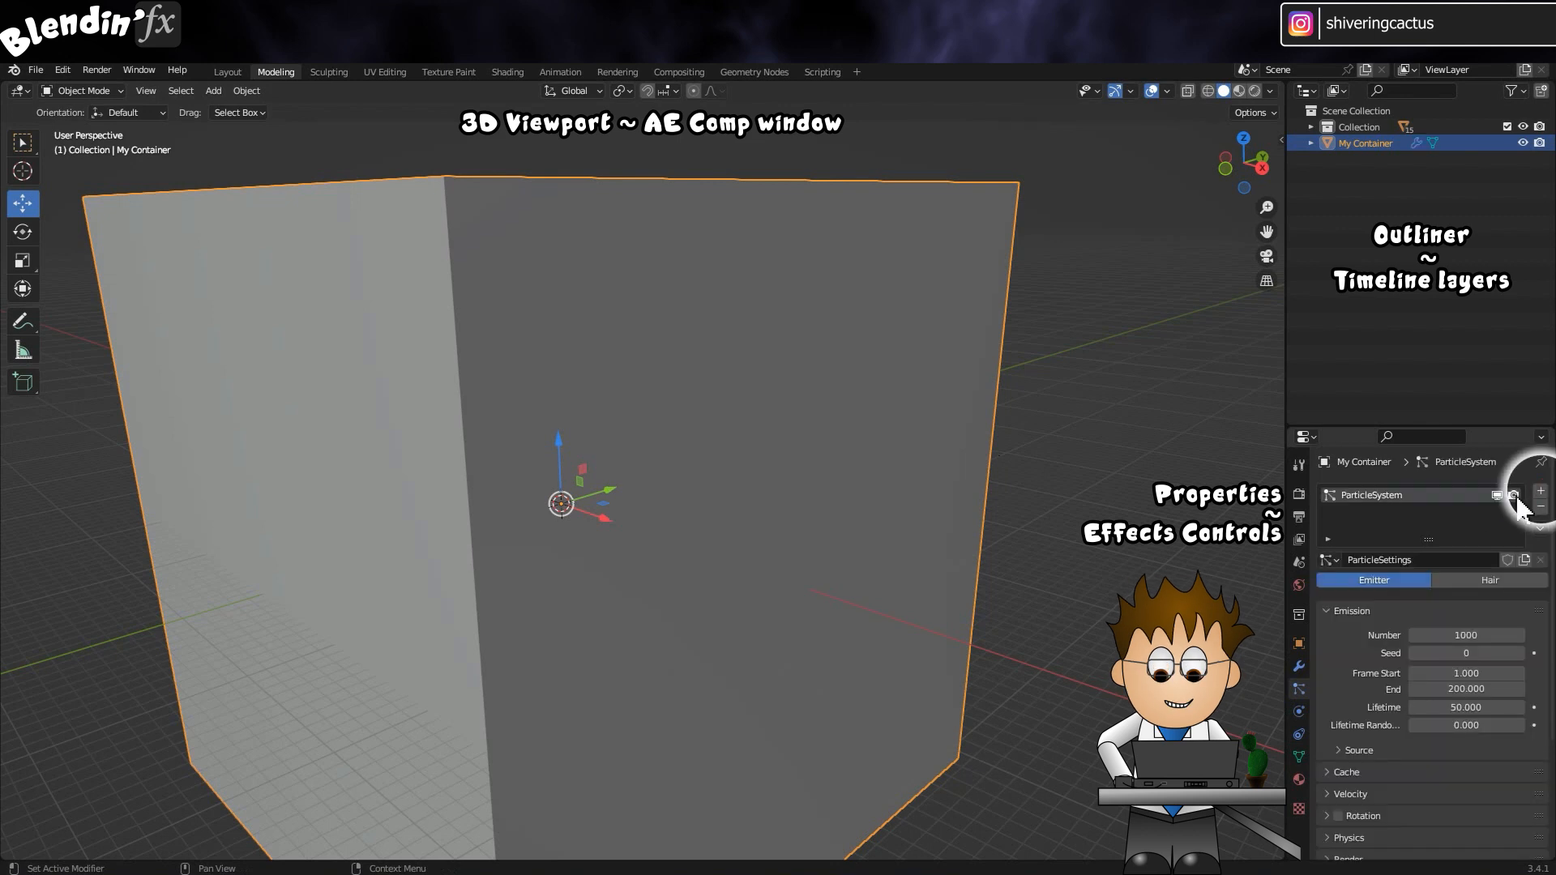
left_click(1494, 582)
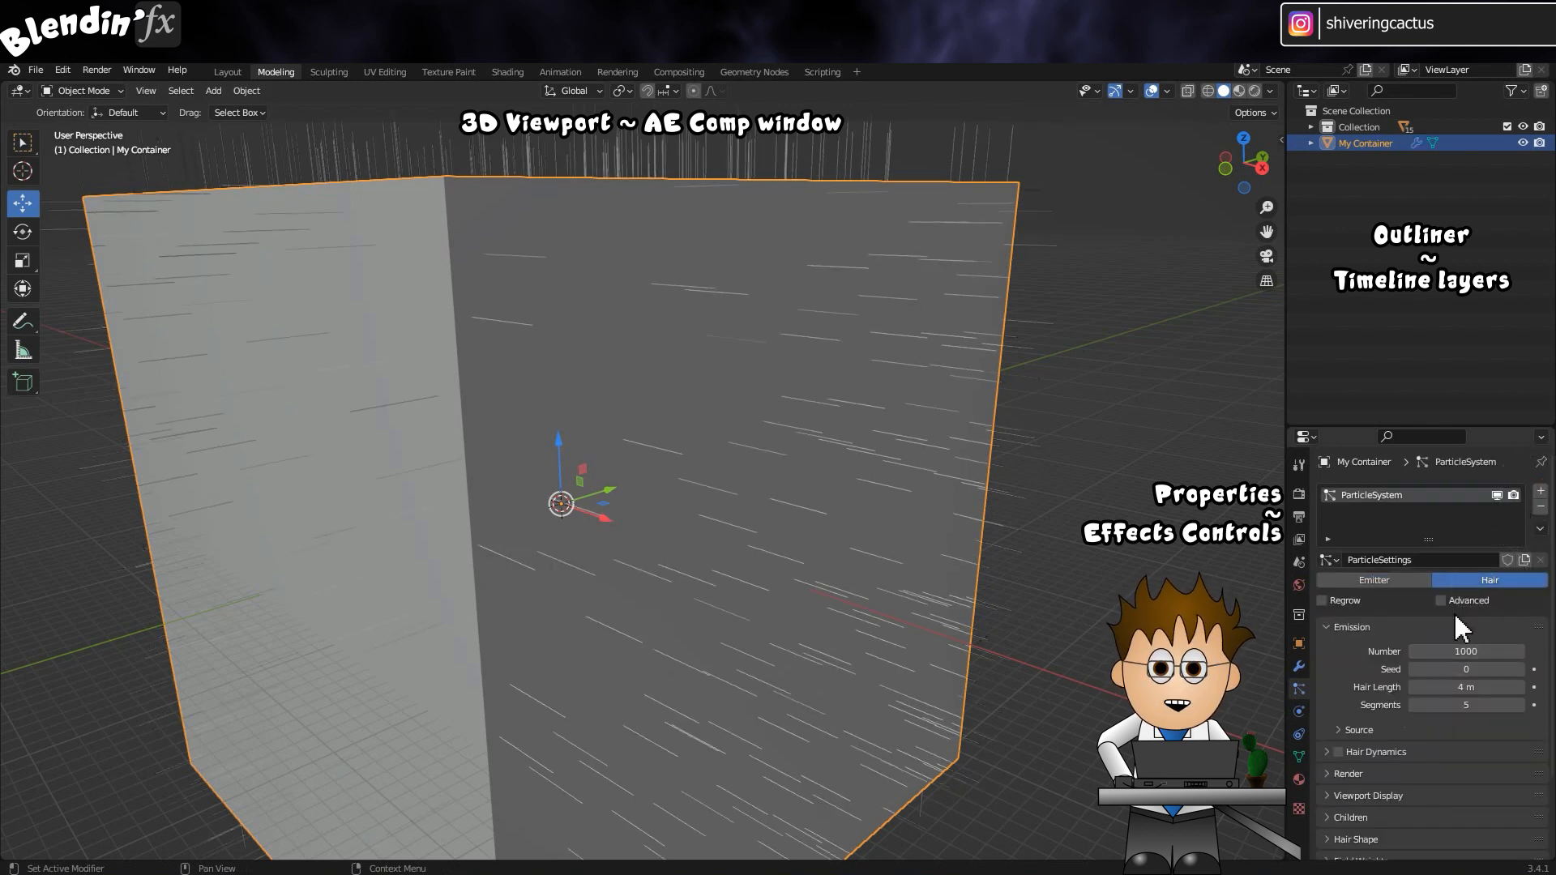
Step: Render the hair particles as Collection and assign the rocks' Collection as the instance collection
left_click(1340, 768)
scroll(1339, 757, "down", 3)
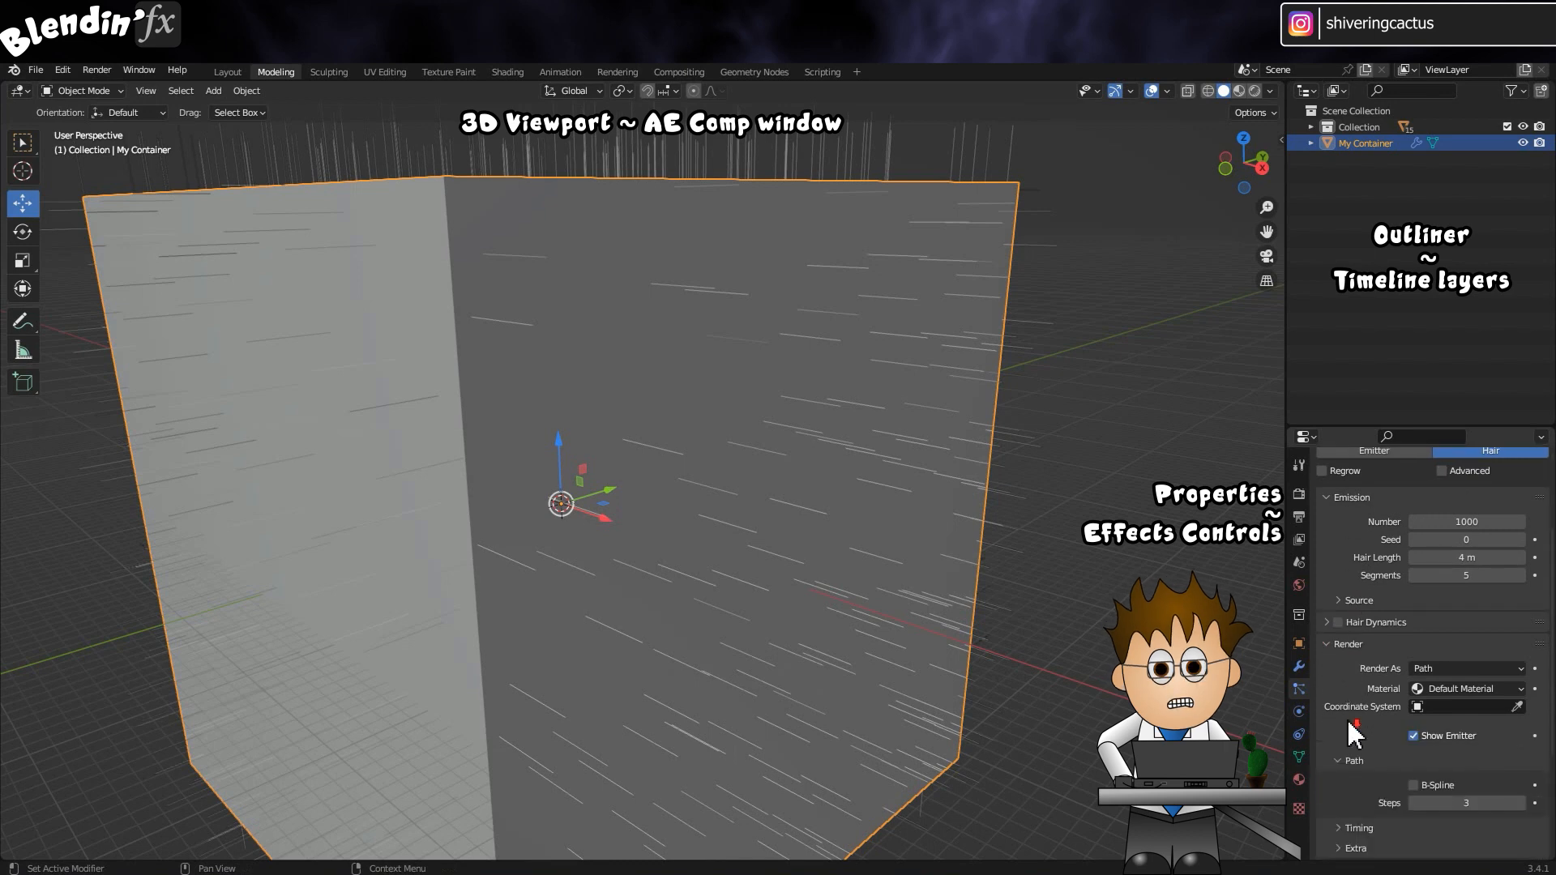
left_click(1510, 669)
left_click(1450, 741)
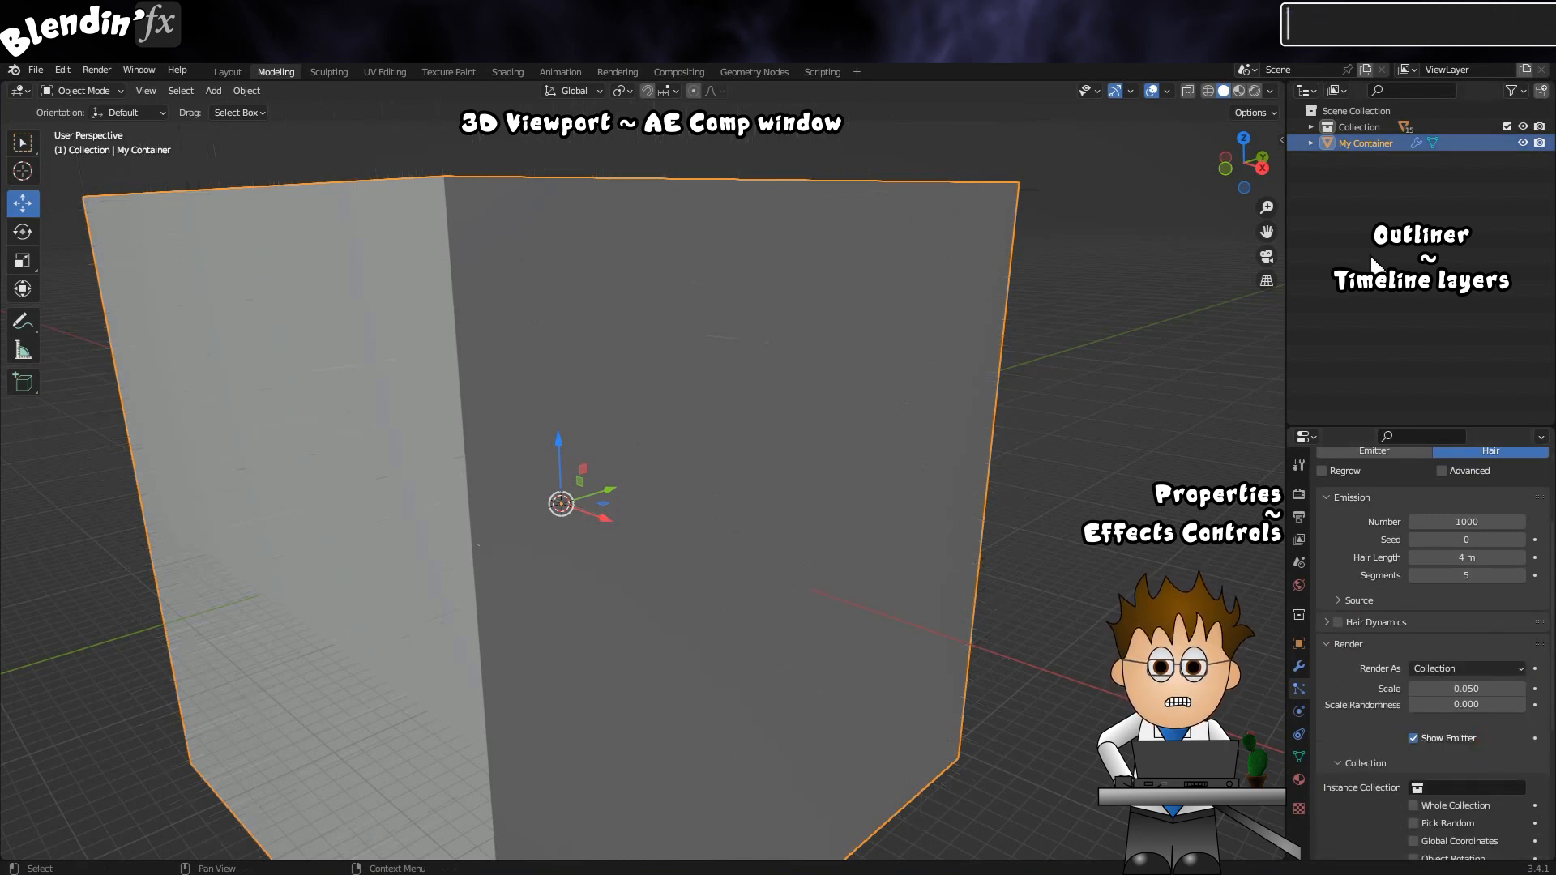
left_click_drag(1360, 127, 1445, 789)
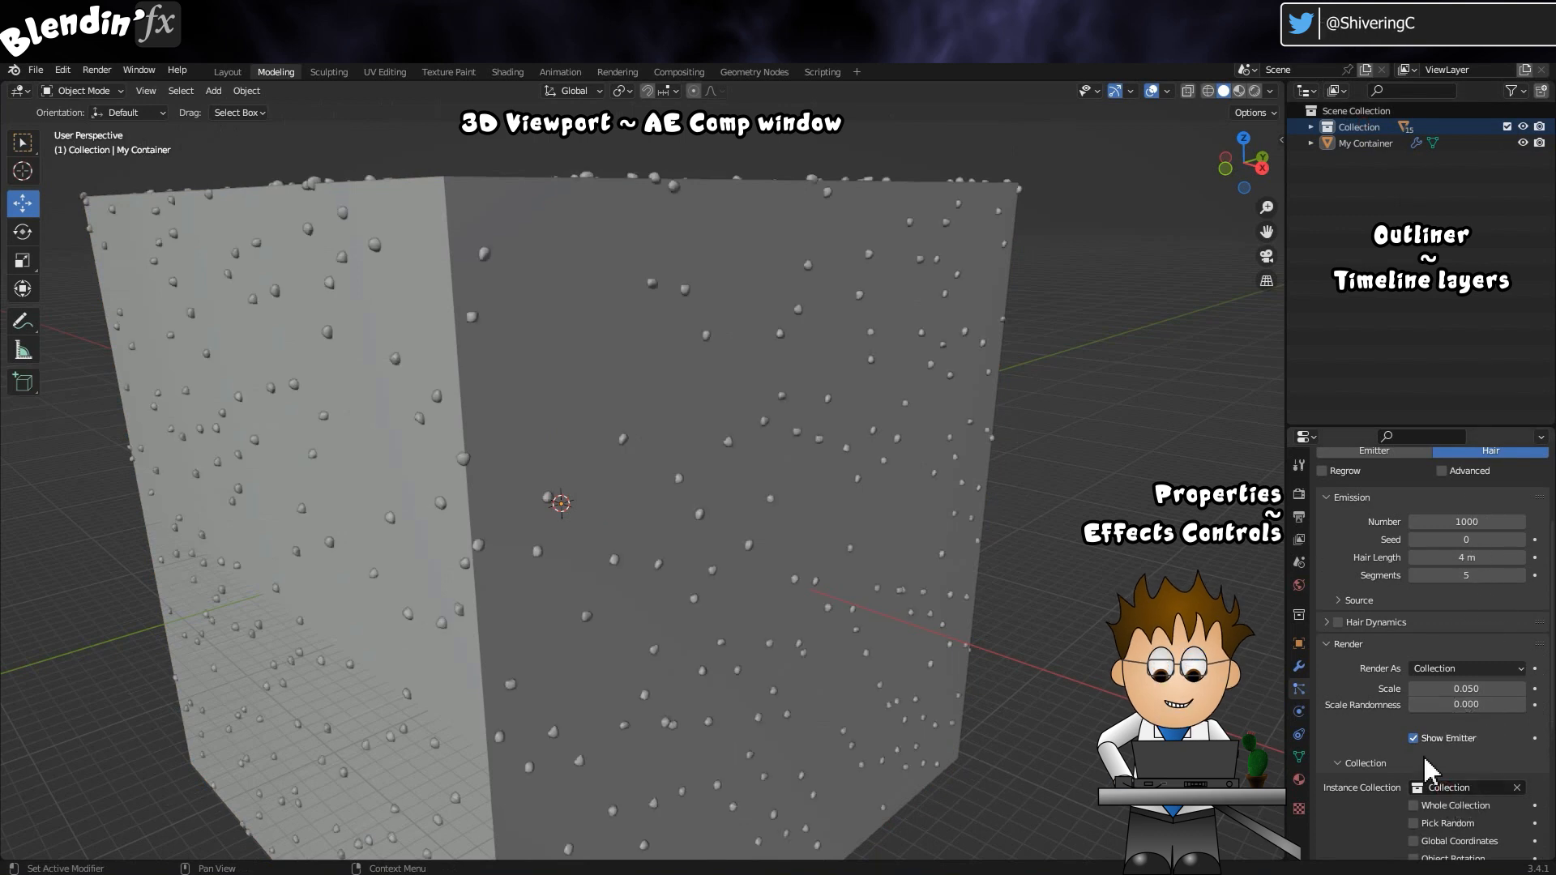
Step: Set the particles' render scale to 0.150 and their scale randomness to 0.932
scroll(1366, 682, "down", 3)
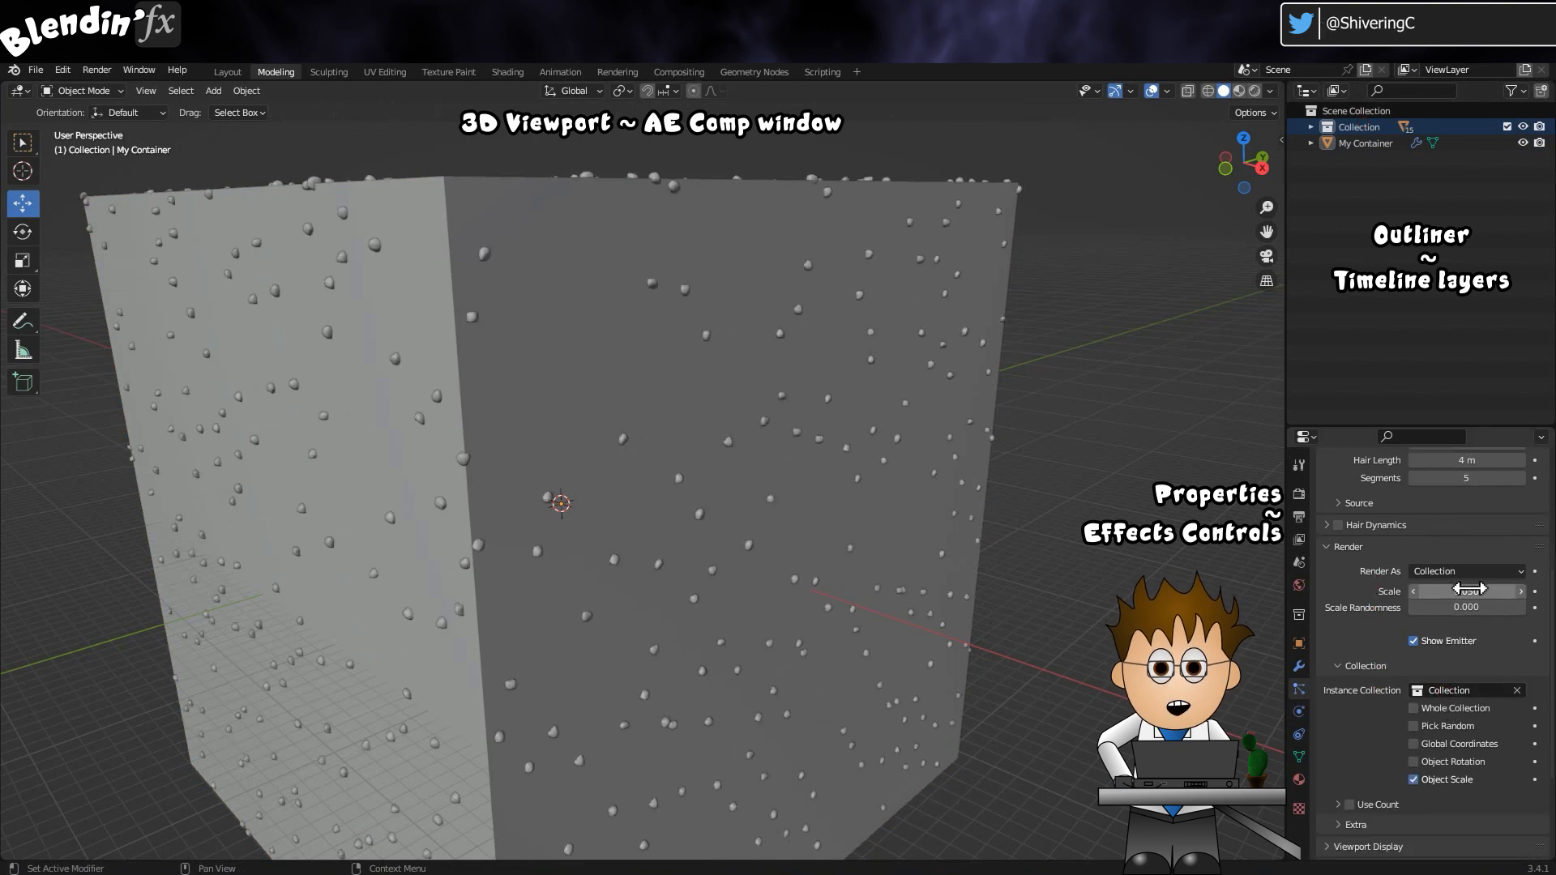
left_click_drag(1469, 590, 1516, 607)
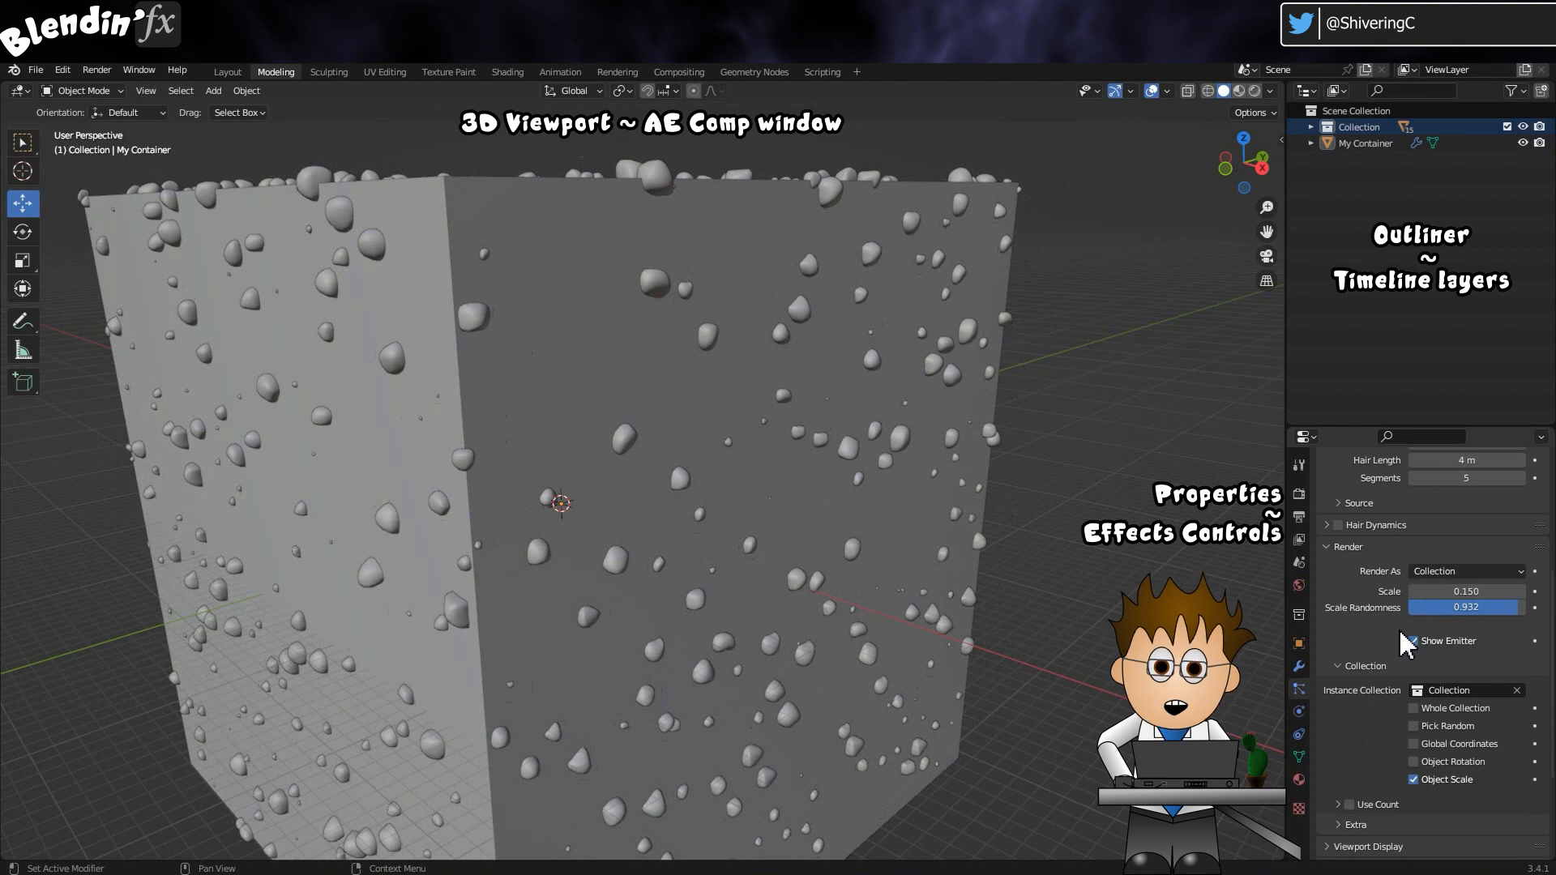
Step: Emit the container's hair particles from Volume instead of its faces and inspect the rocks inside the cube
scroll(1354, 559, "up", 2)
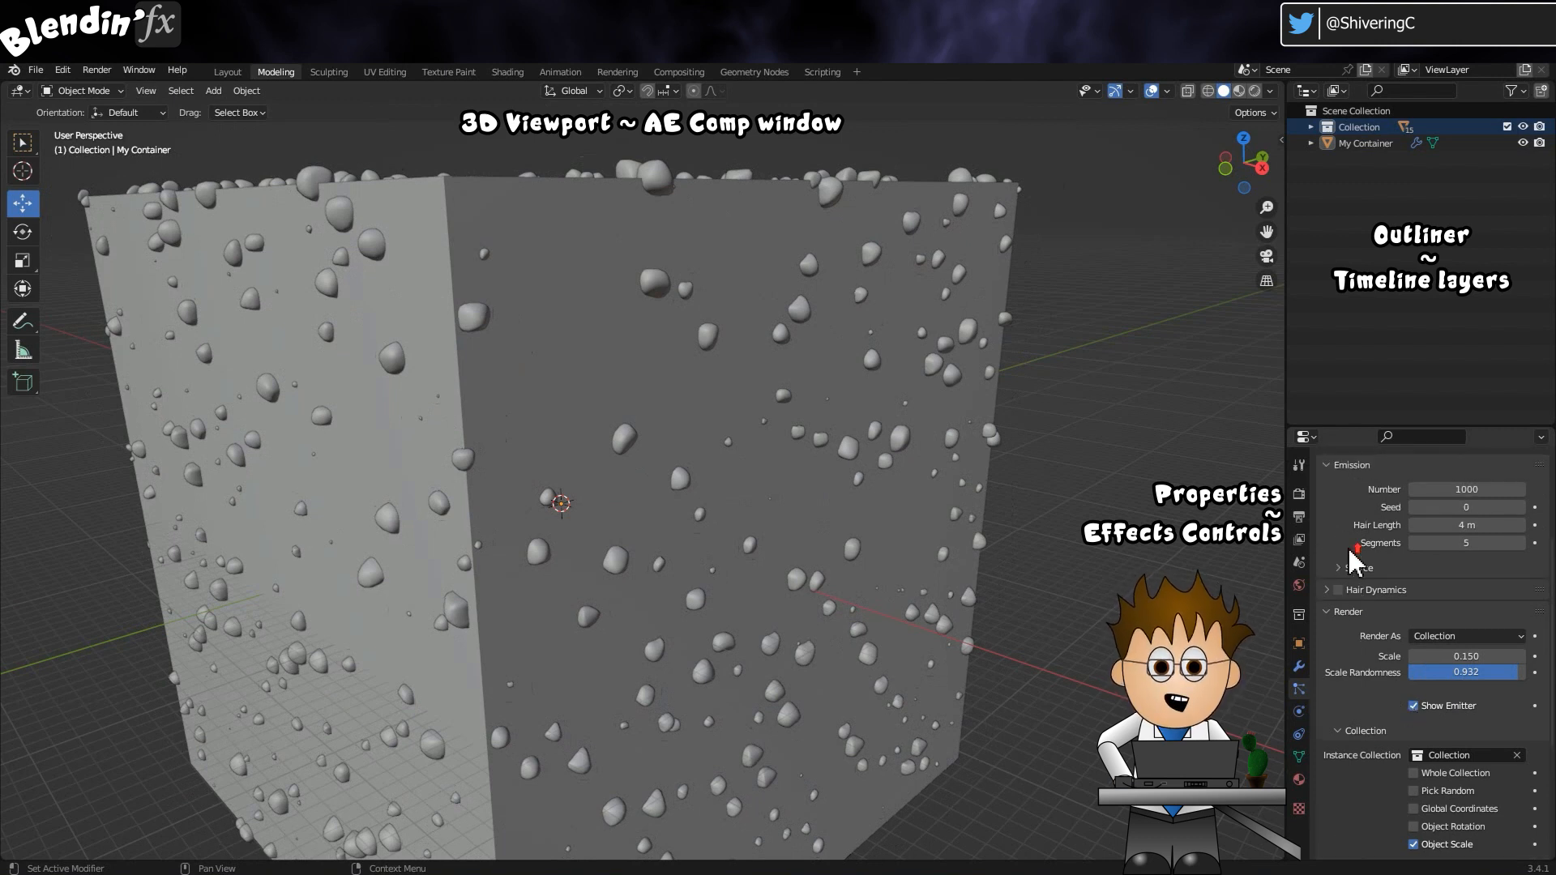
left_click(1338, 566)
left_click(1437, 591)
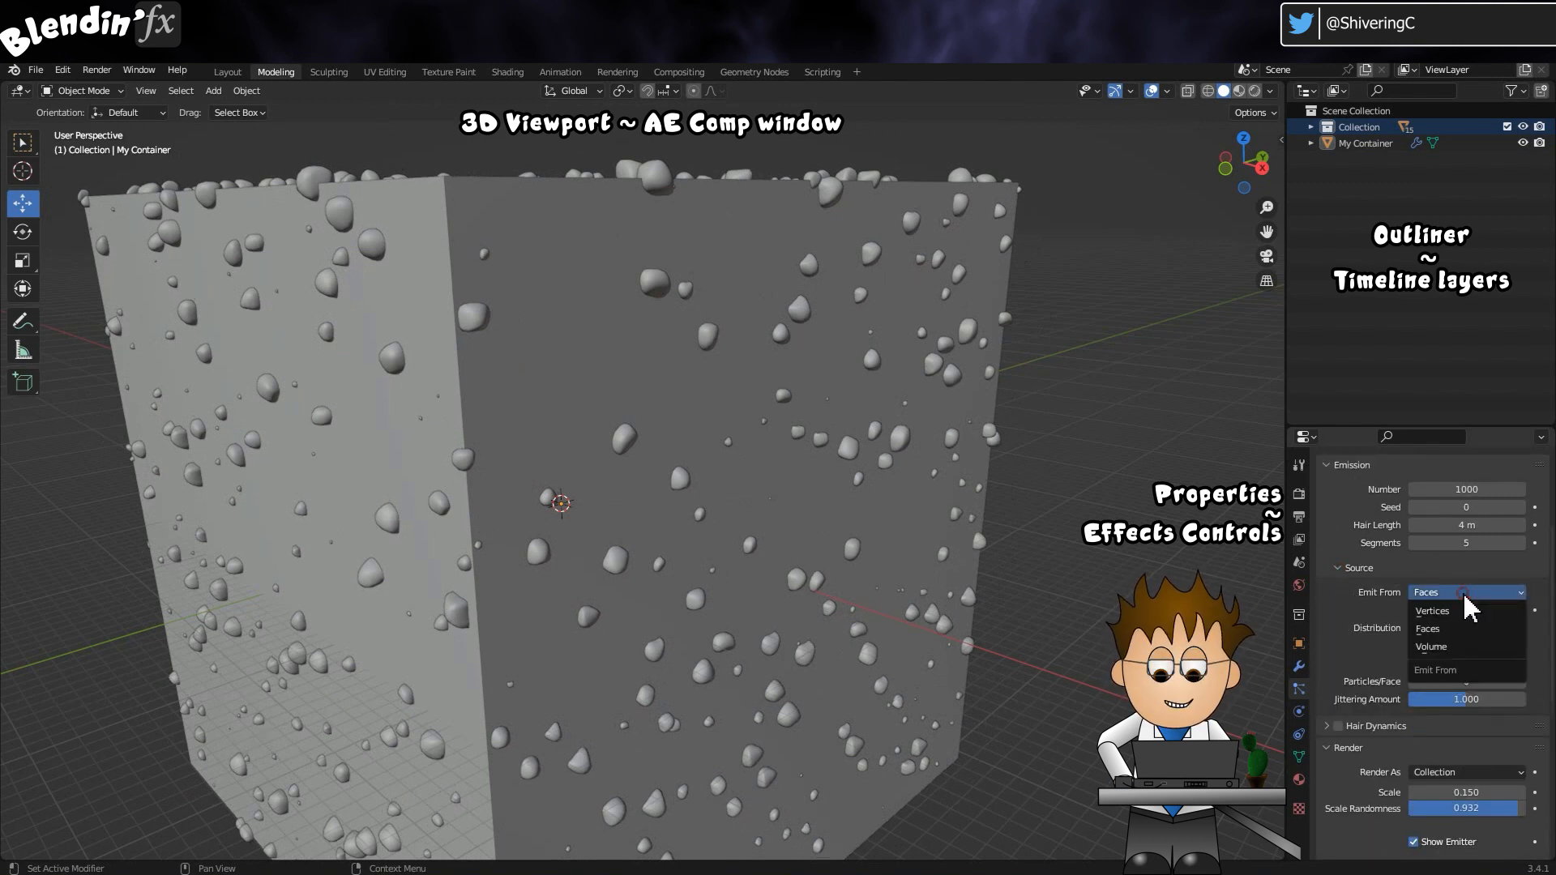
left_click(1470, 645)
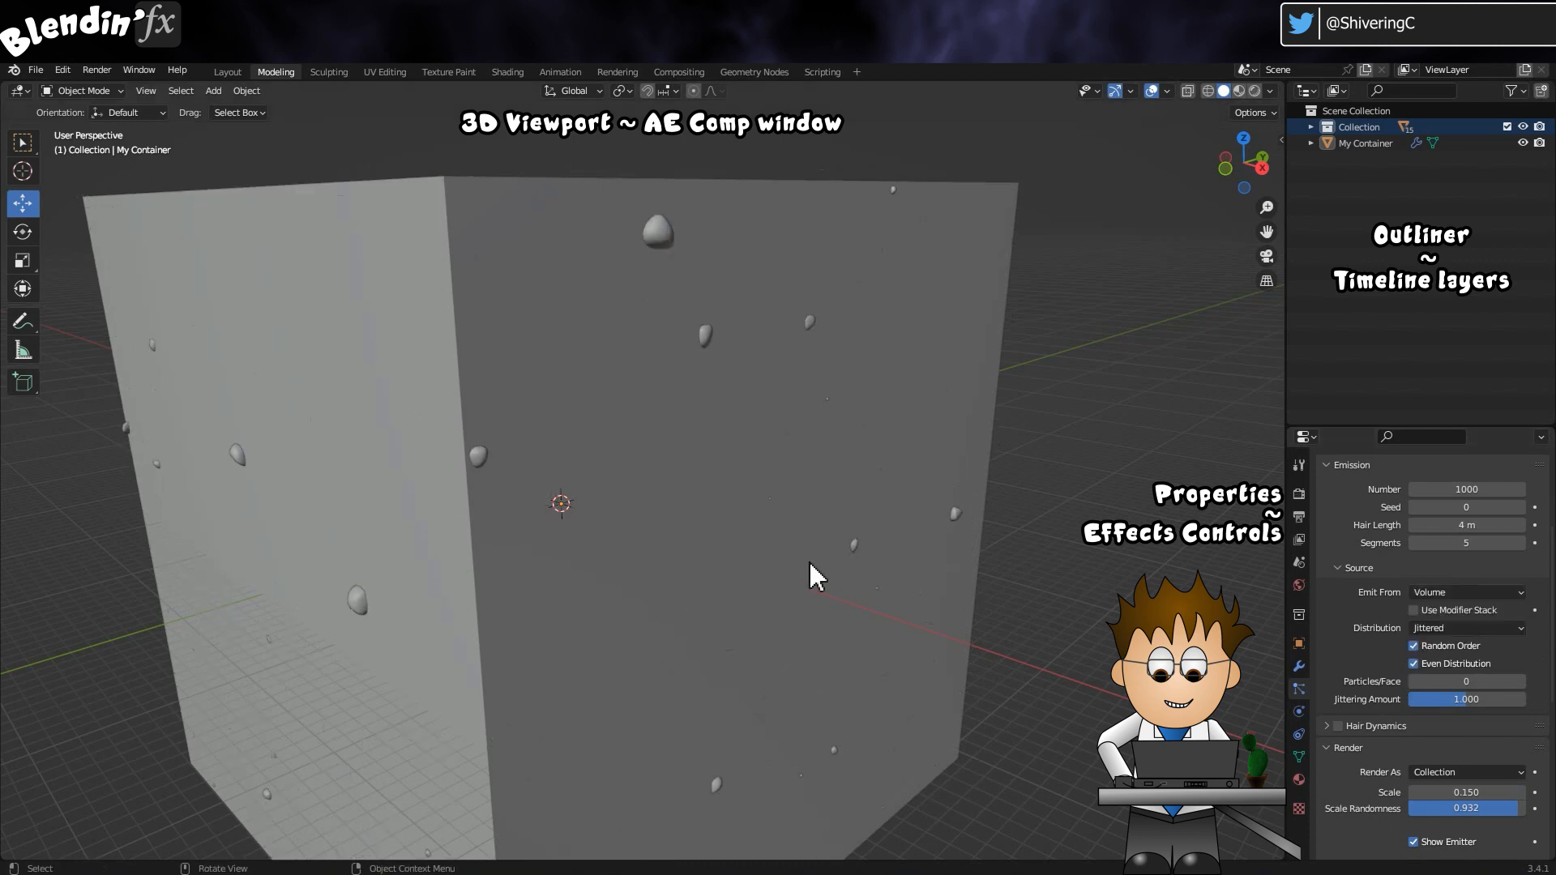
scroll(642, 513, "up", 8)
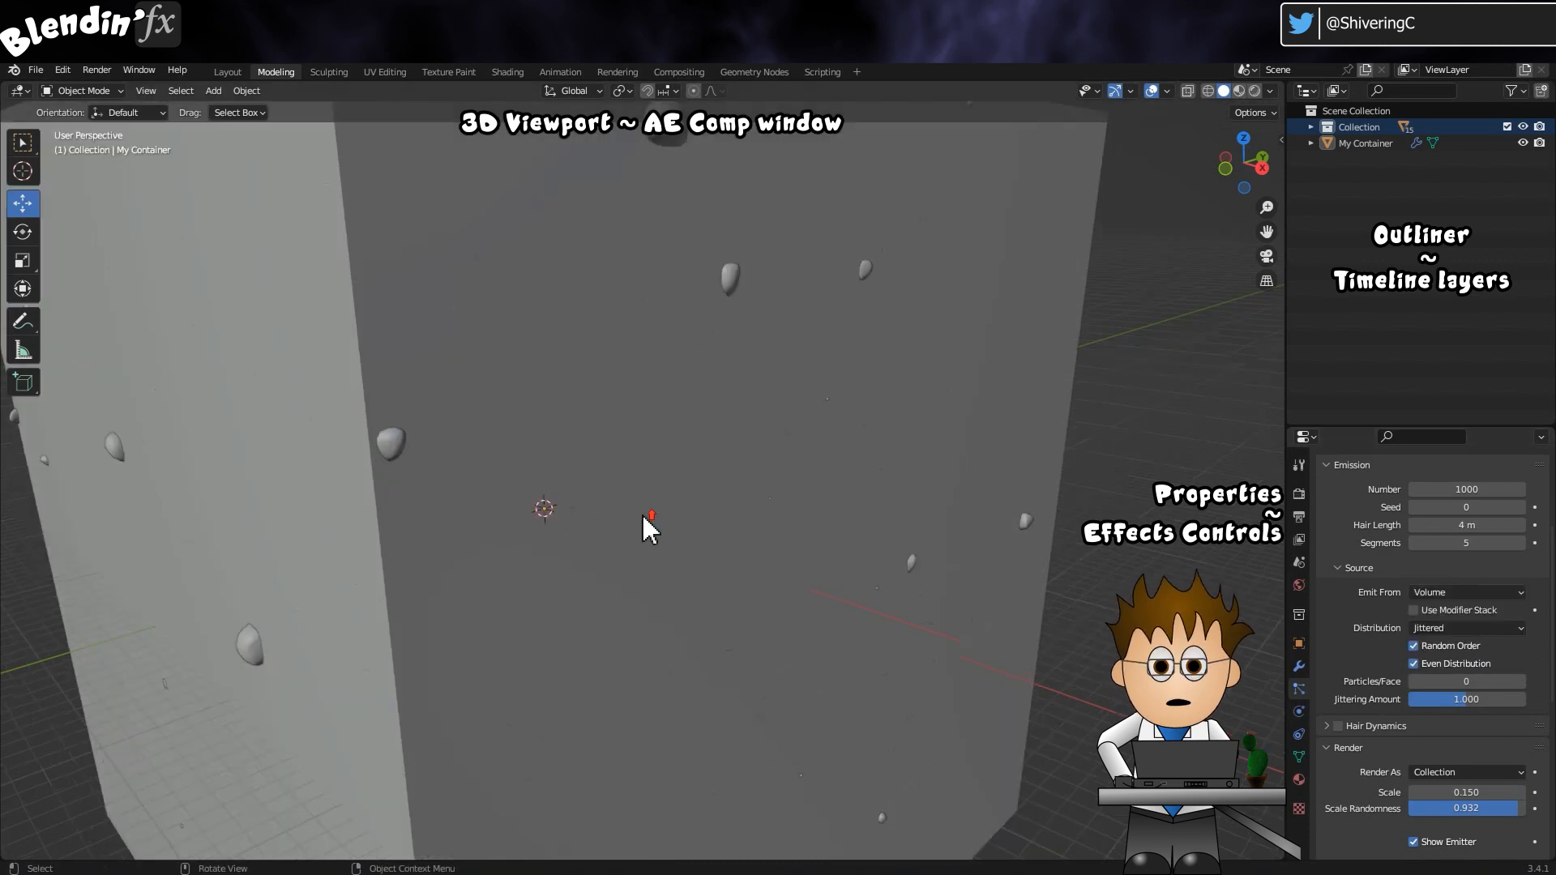
middle_click_drag(644, 515, 814, 485)
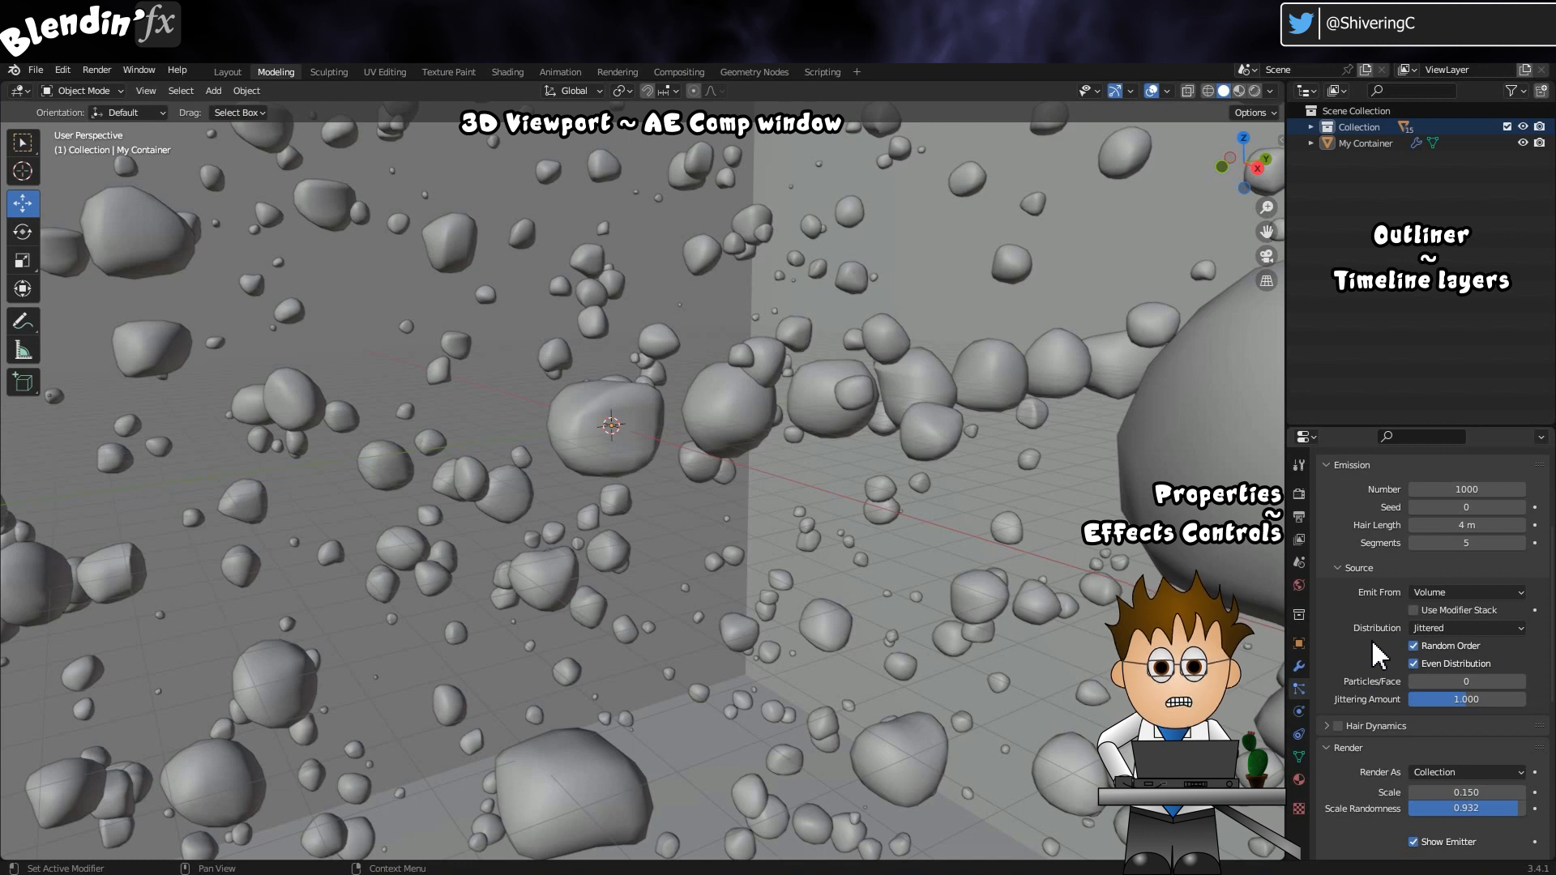
Step: Enable the advanced hair settings and particle rotation, and increase the rotation's phase and randomize phase
scroll(1378, 640, "up", 3)
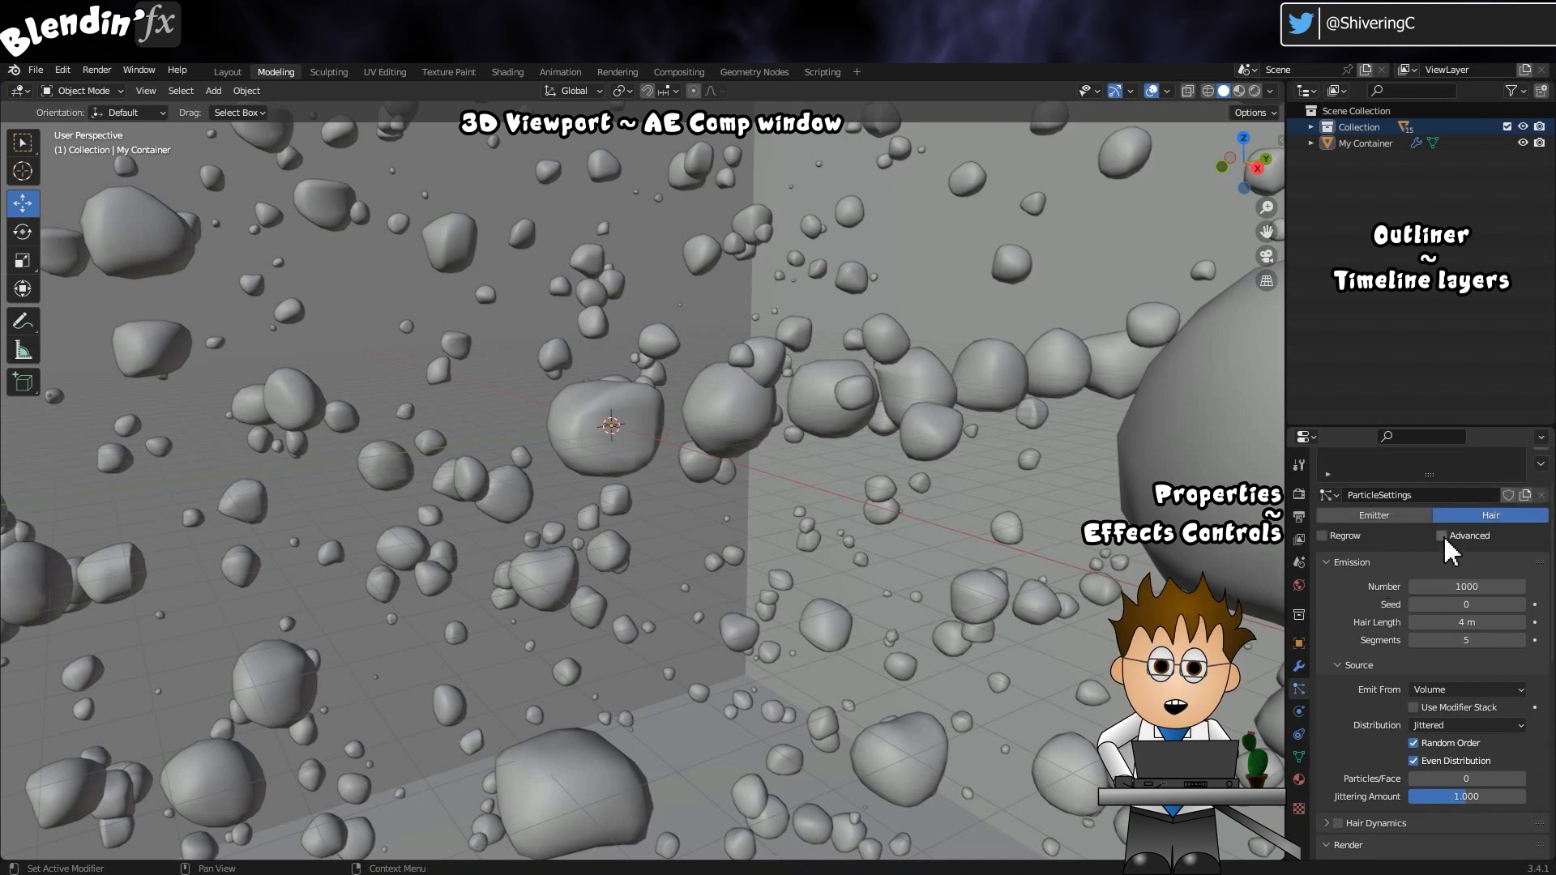
left_click(1445, 536)
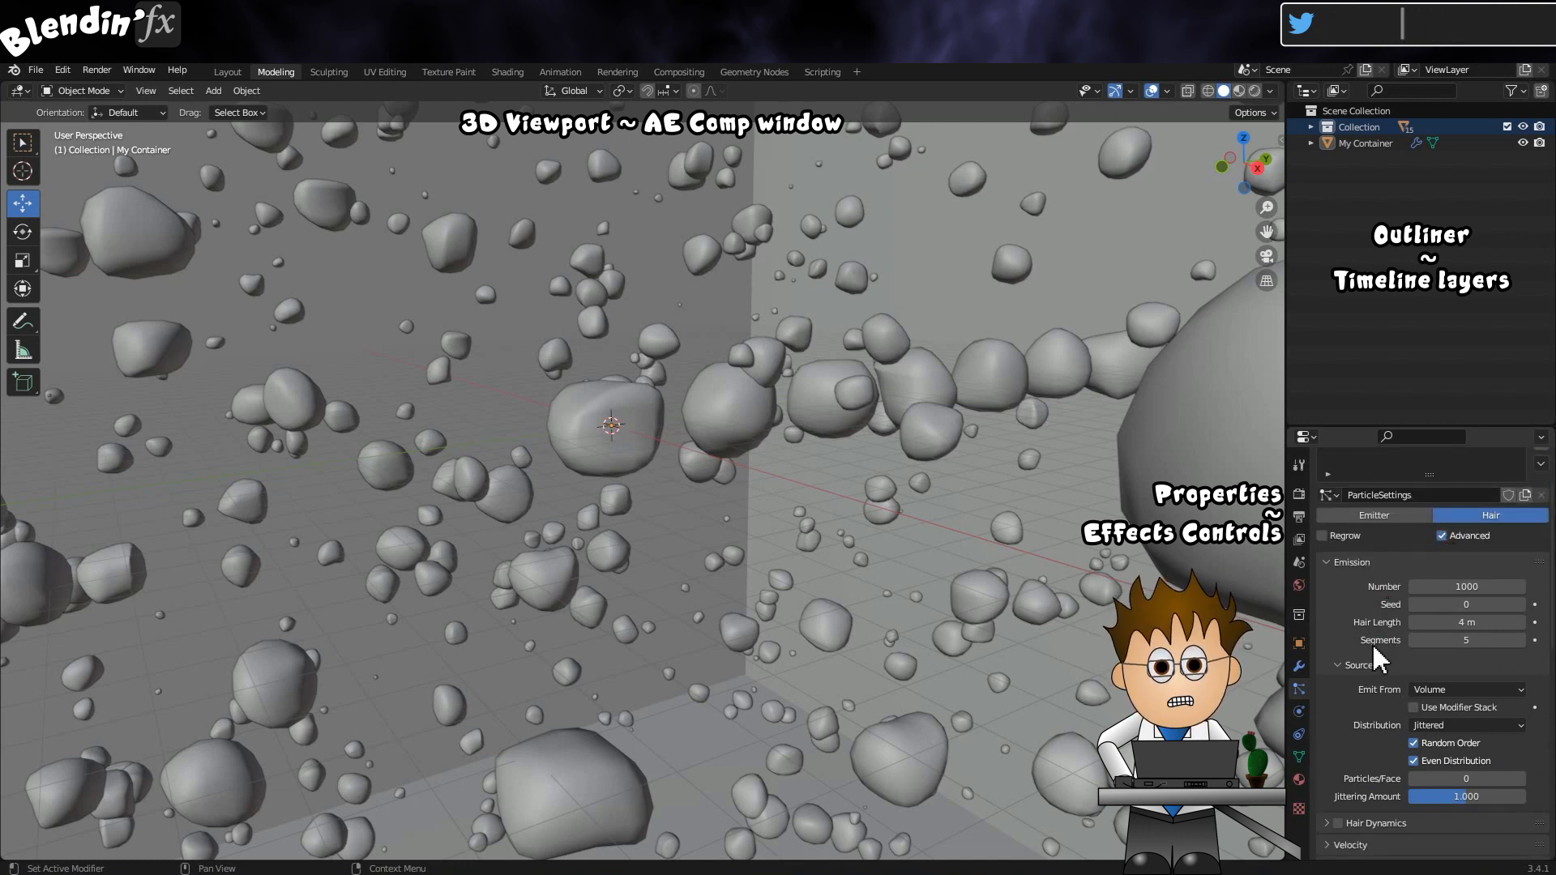
scroll(1375, 658, "down", 8)
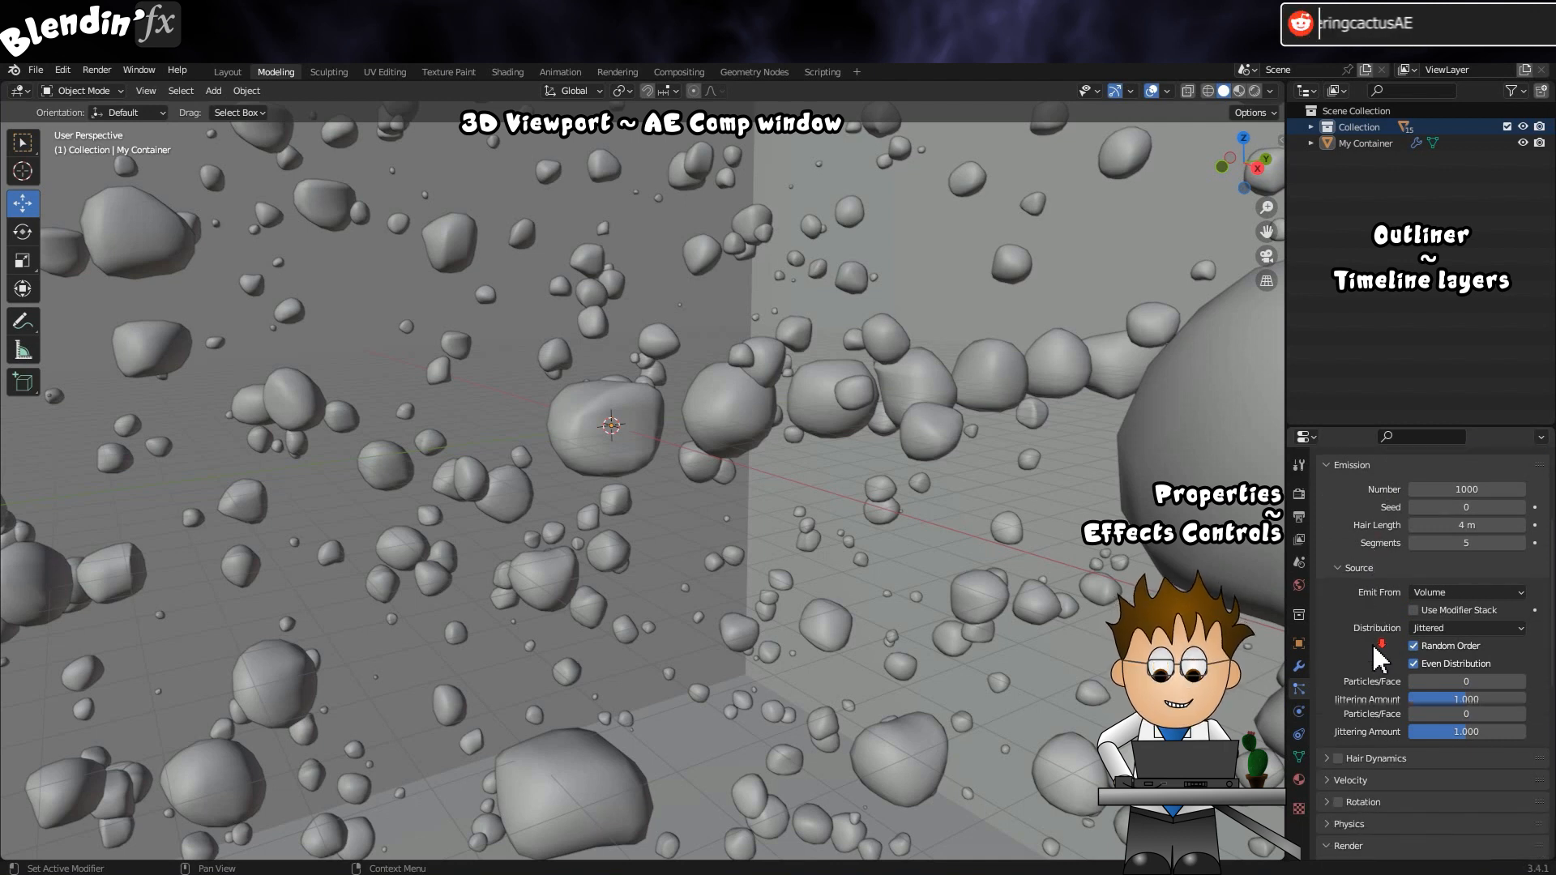
left_click(1329, 607)
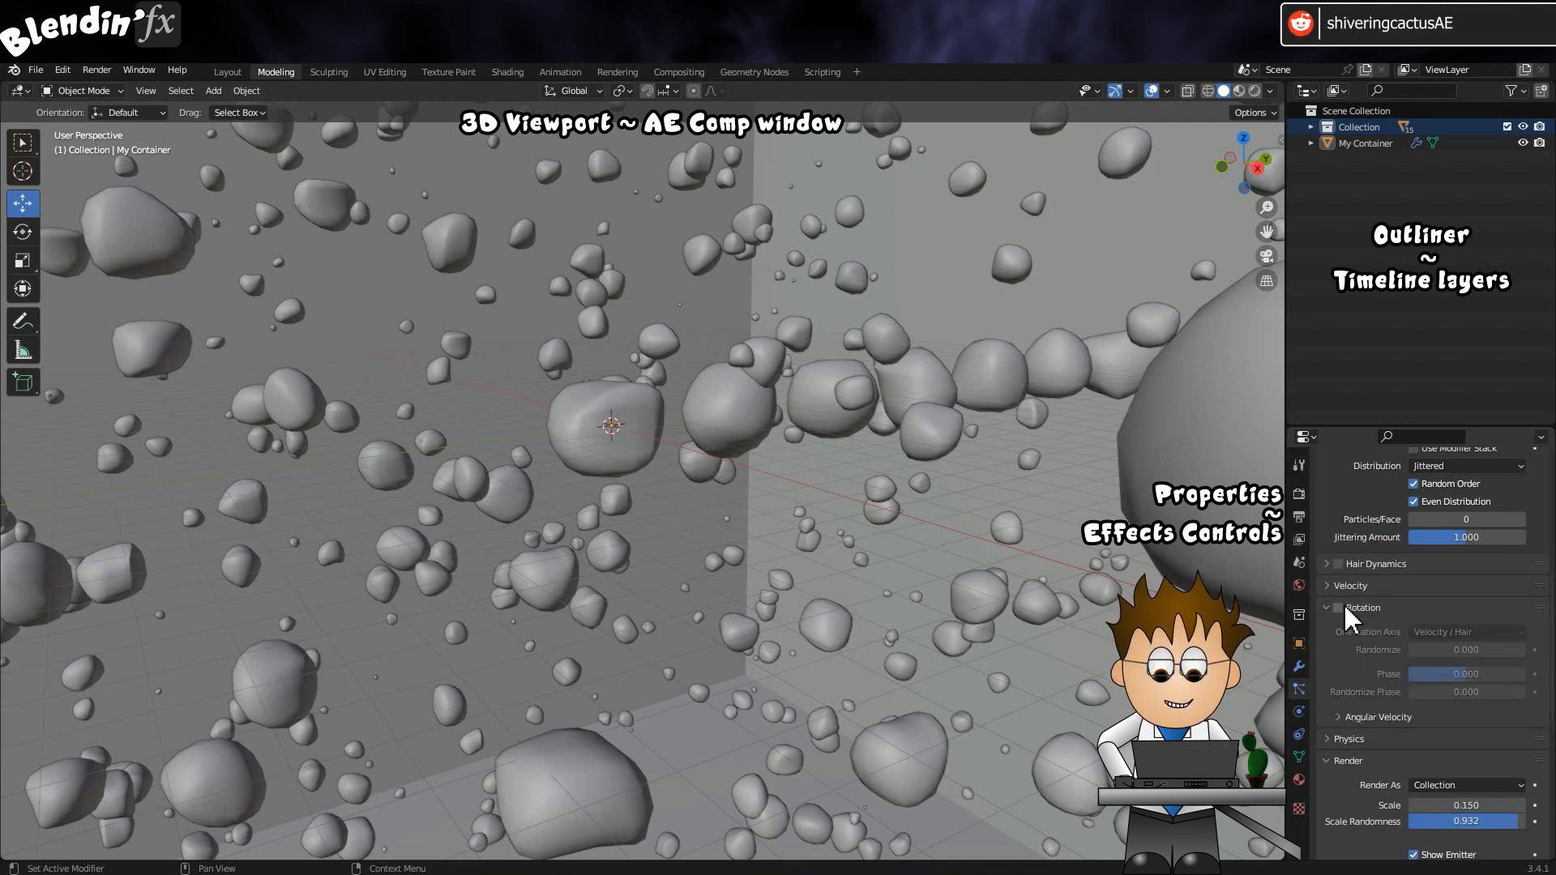
left_click(1338, 608)
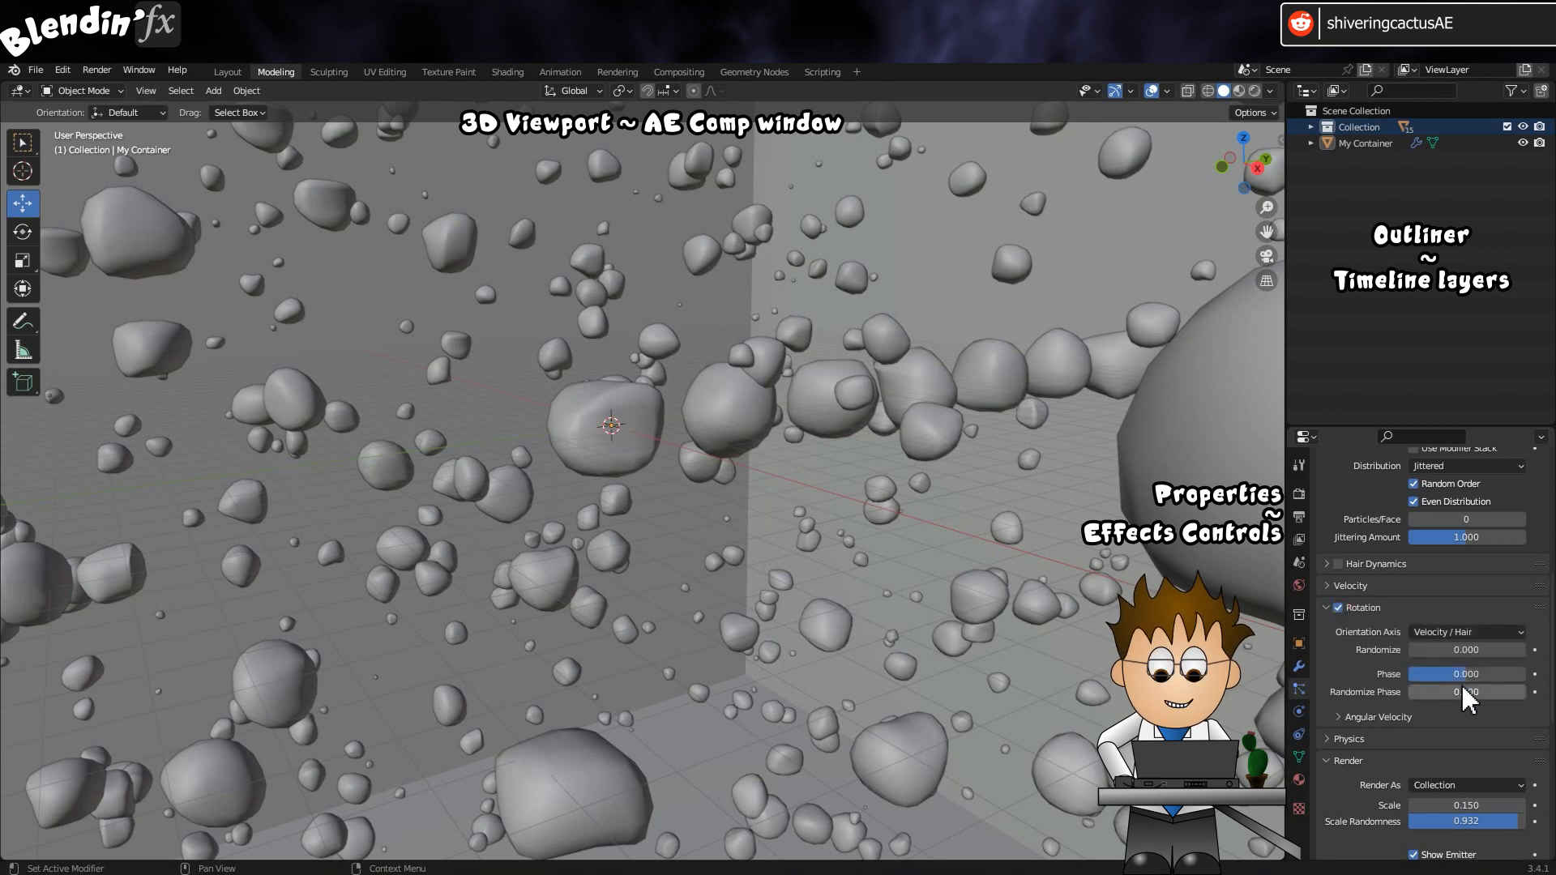
left_click_drag(1468, 680, 1519, 693)
left_click_drag(1412, 692, 1525, 692)
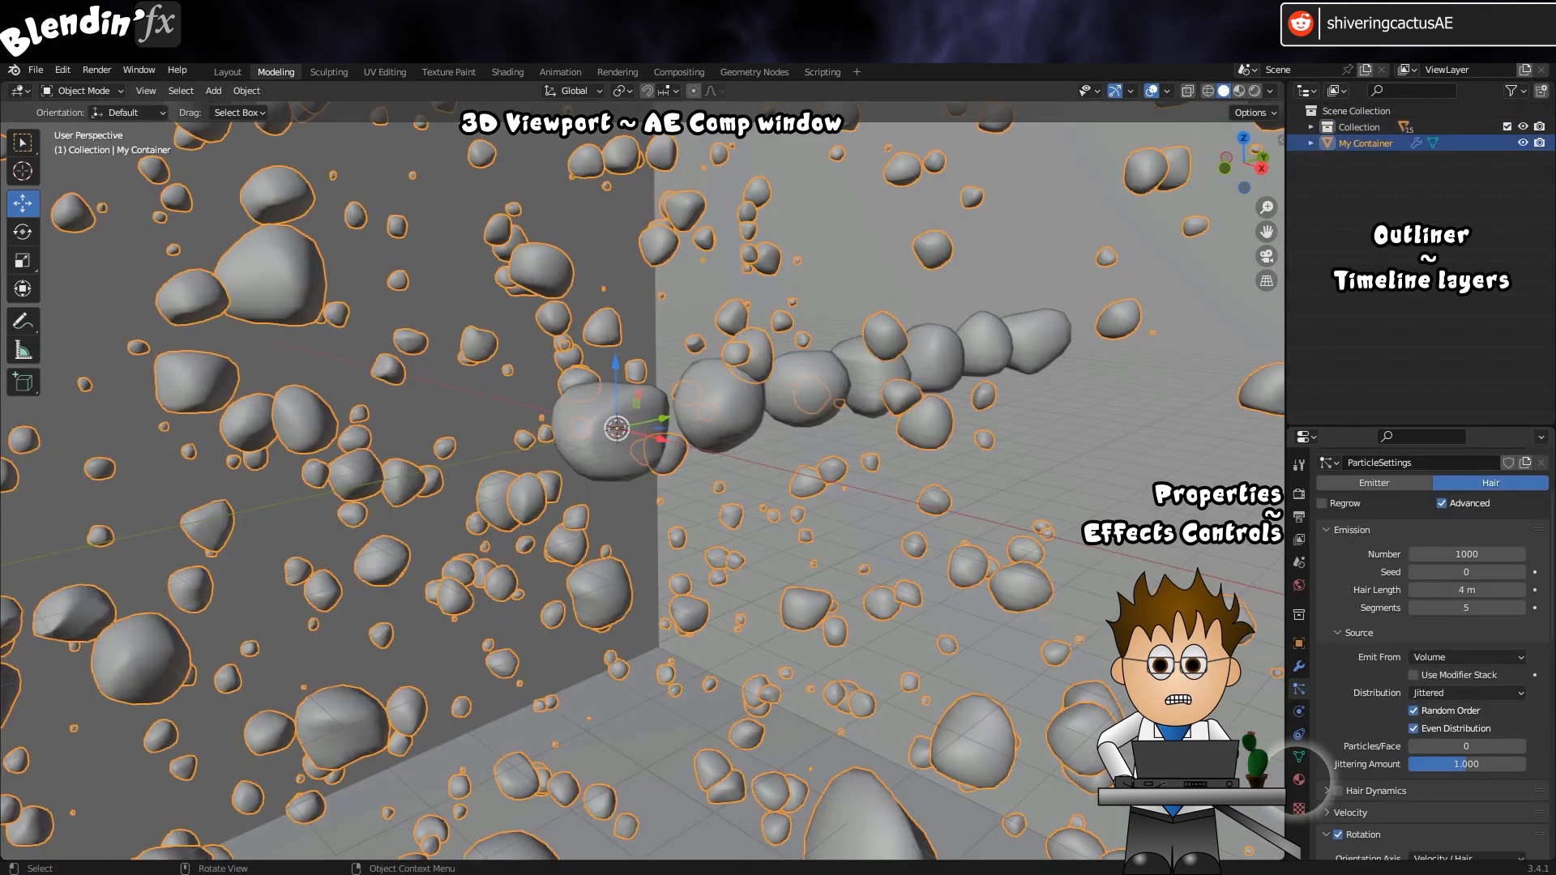
Step: Give My Container a new material with a Transparent BSDF surface and switch to the Shading workspace
left_click(1298, 780)
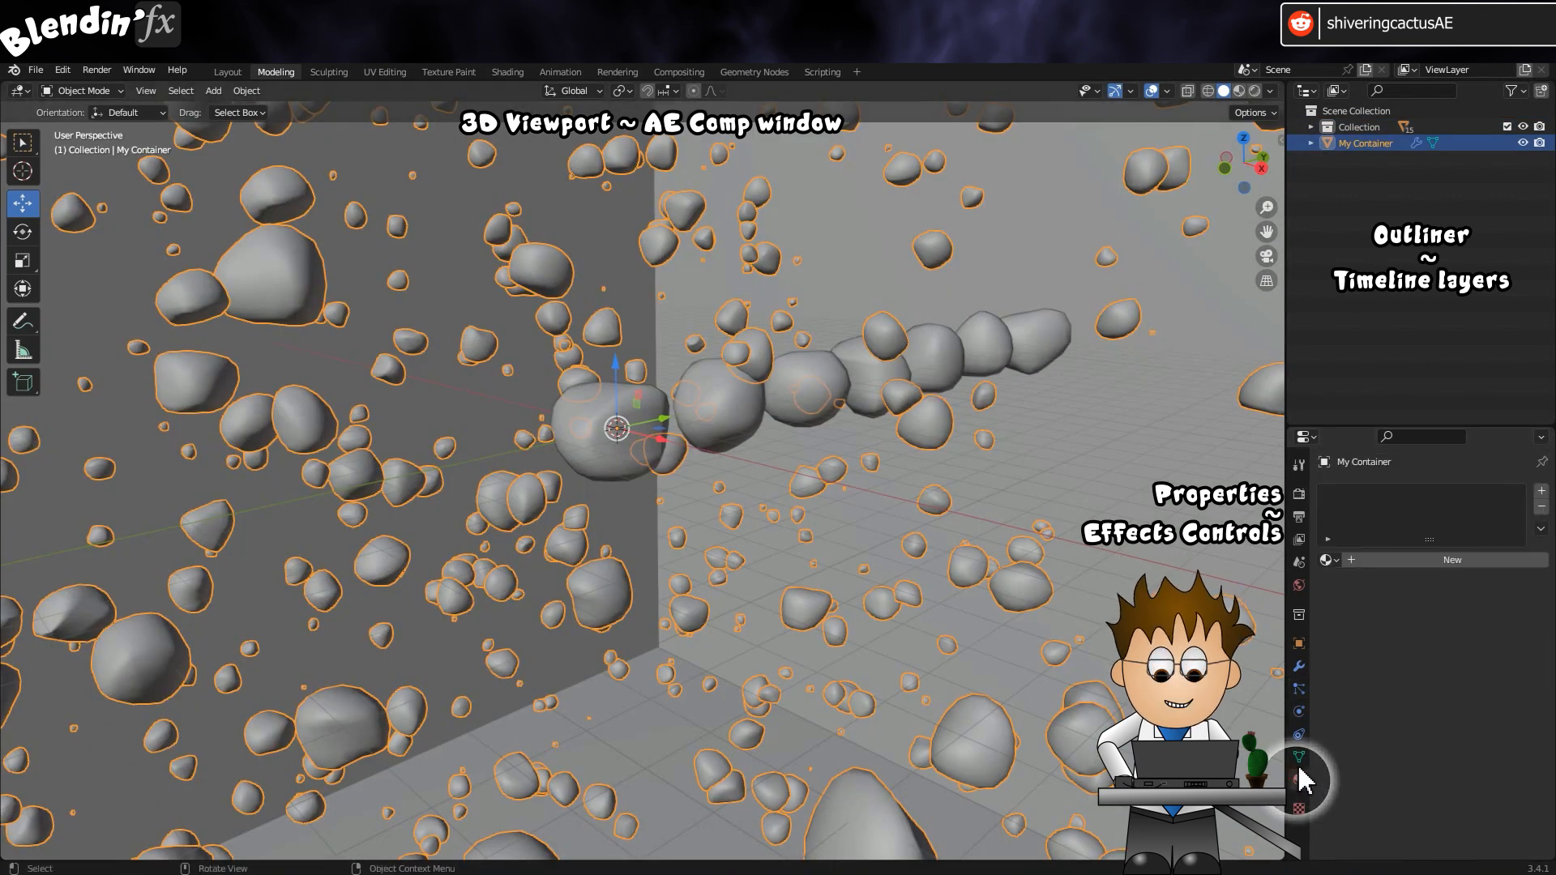
left_click(1468, 561)
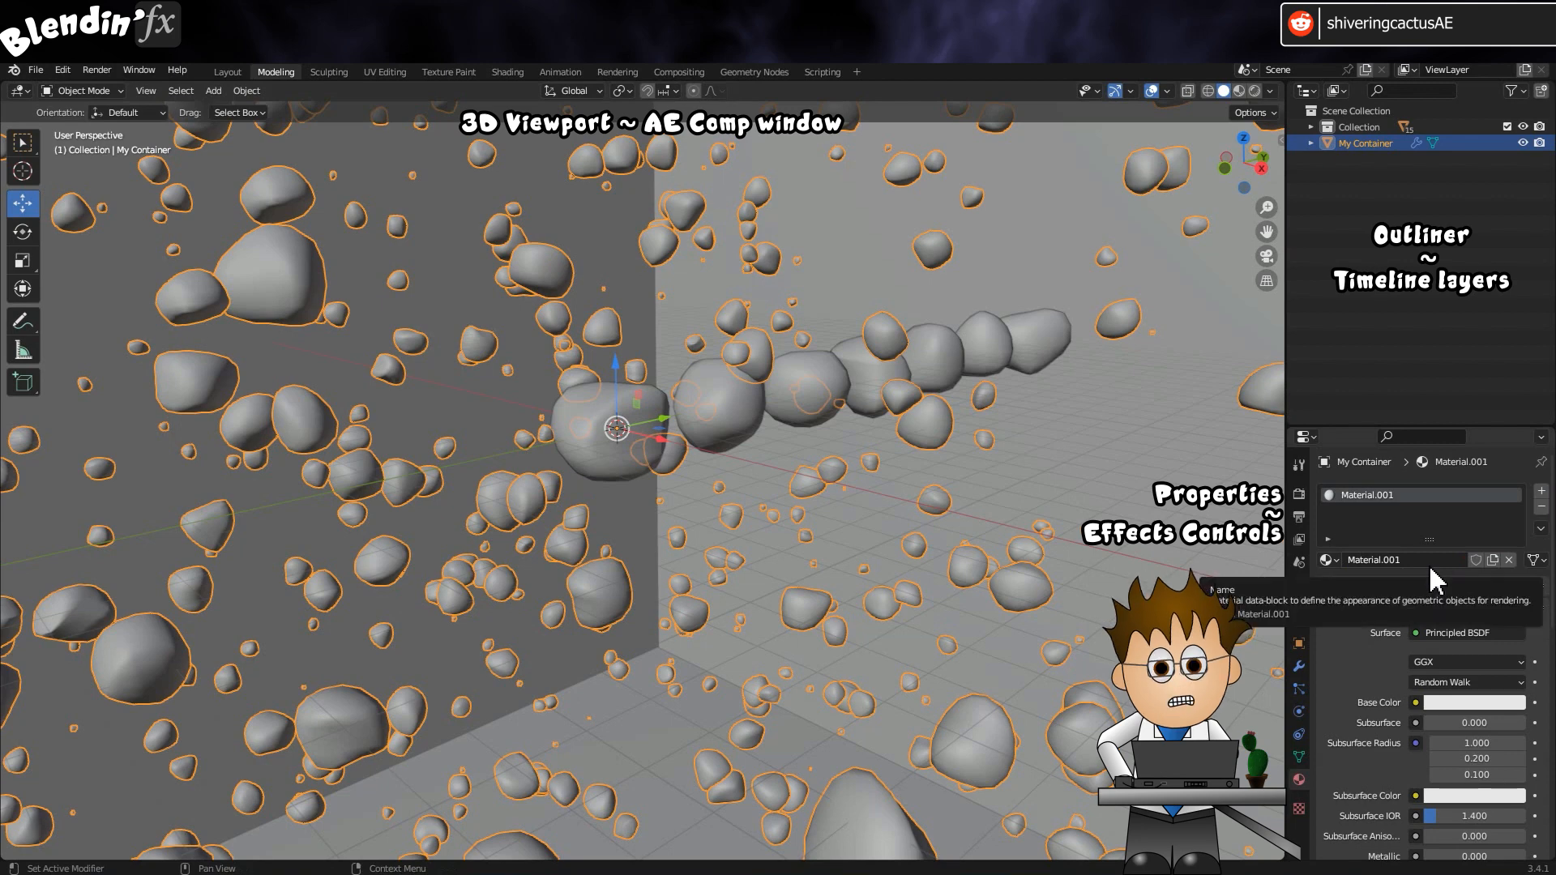
left_click(1454, 633)
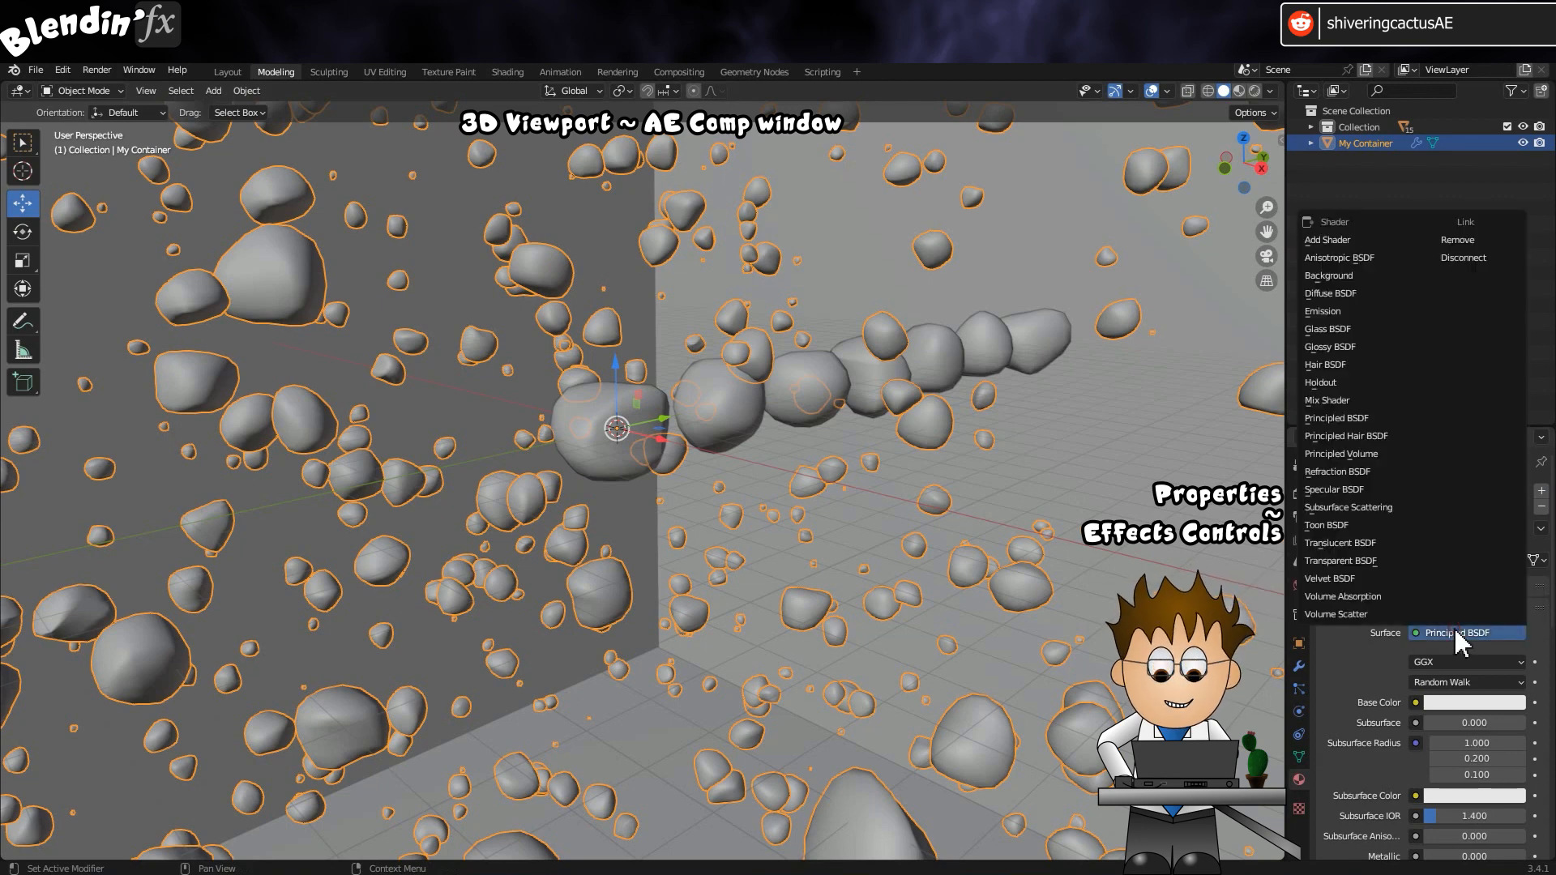
left_click(1384, 561)
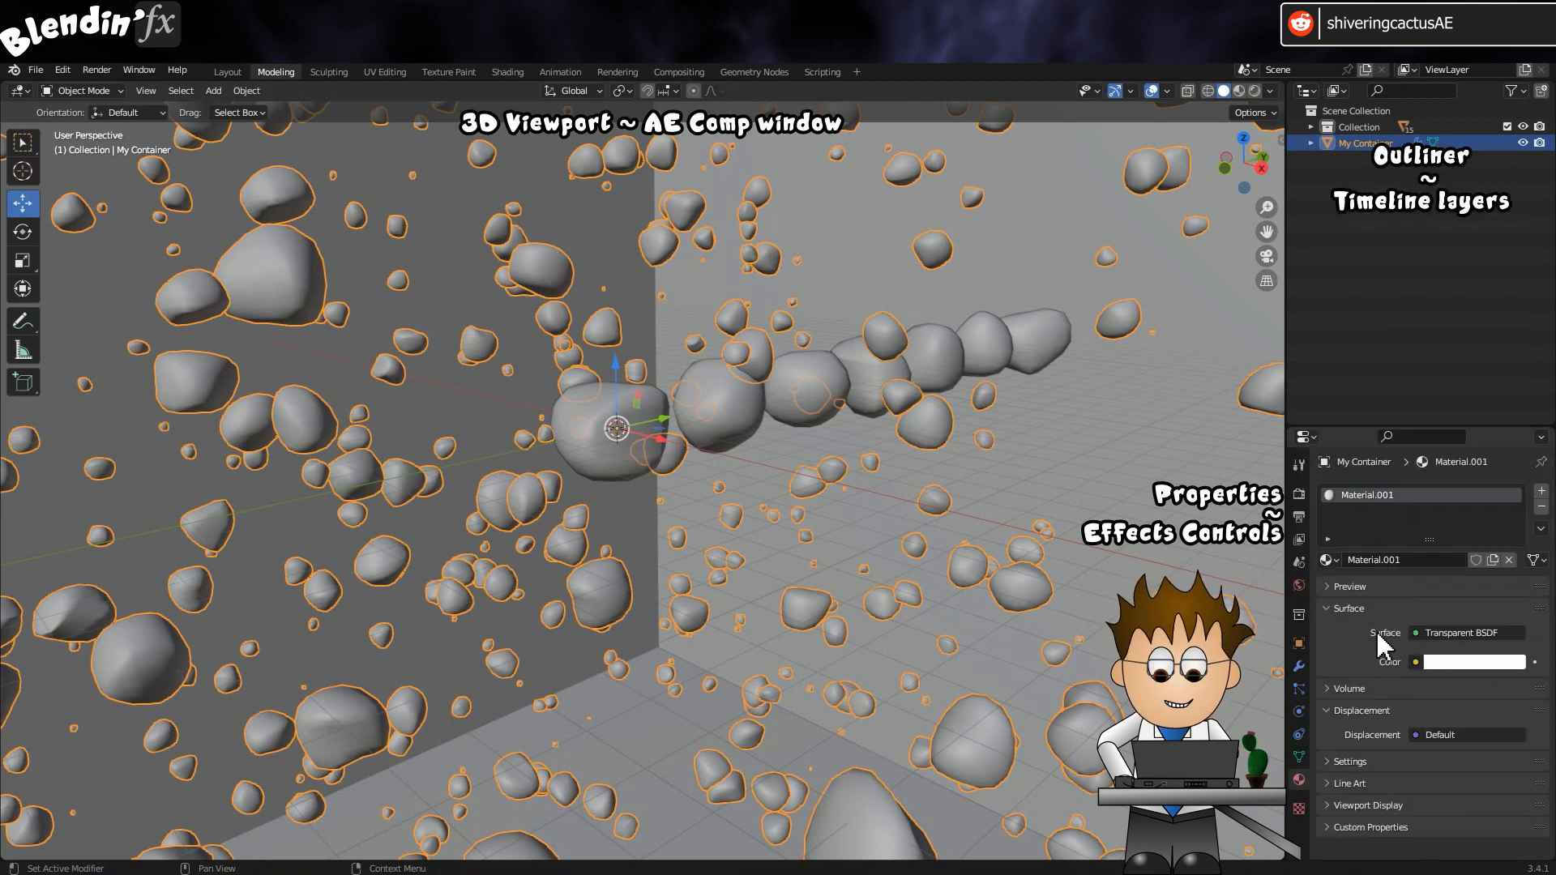
left_click(508, 73)
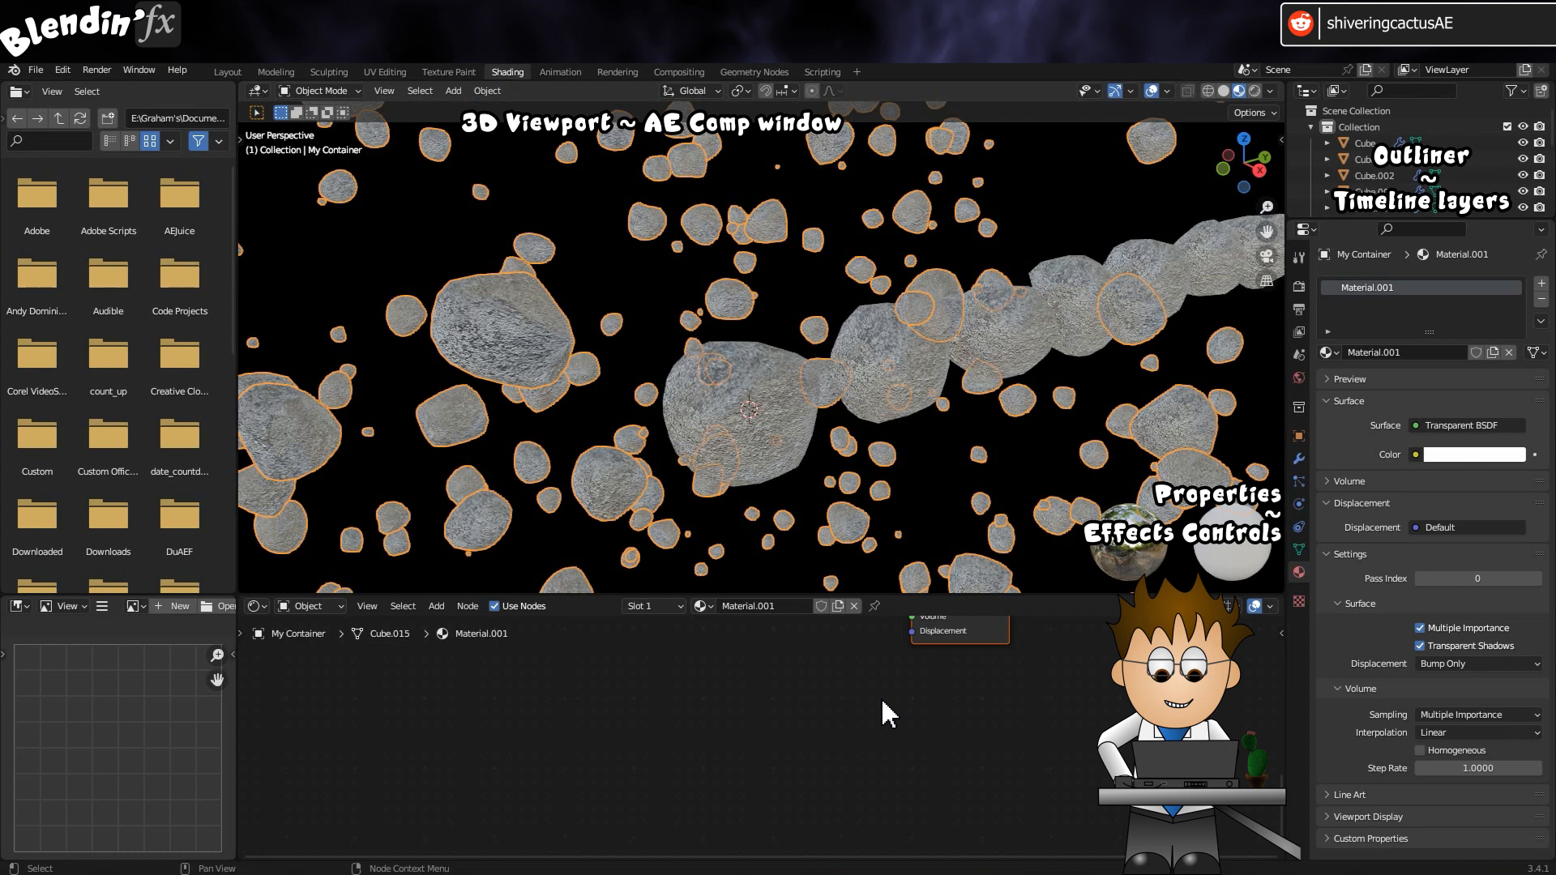
Step: Collapse the rocks' Collection in the outliner, hide it in the viewport and disable it in renders
left_click(1310, 127)
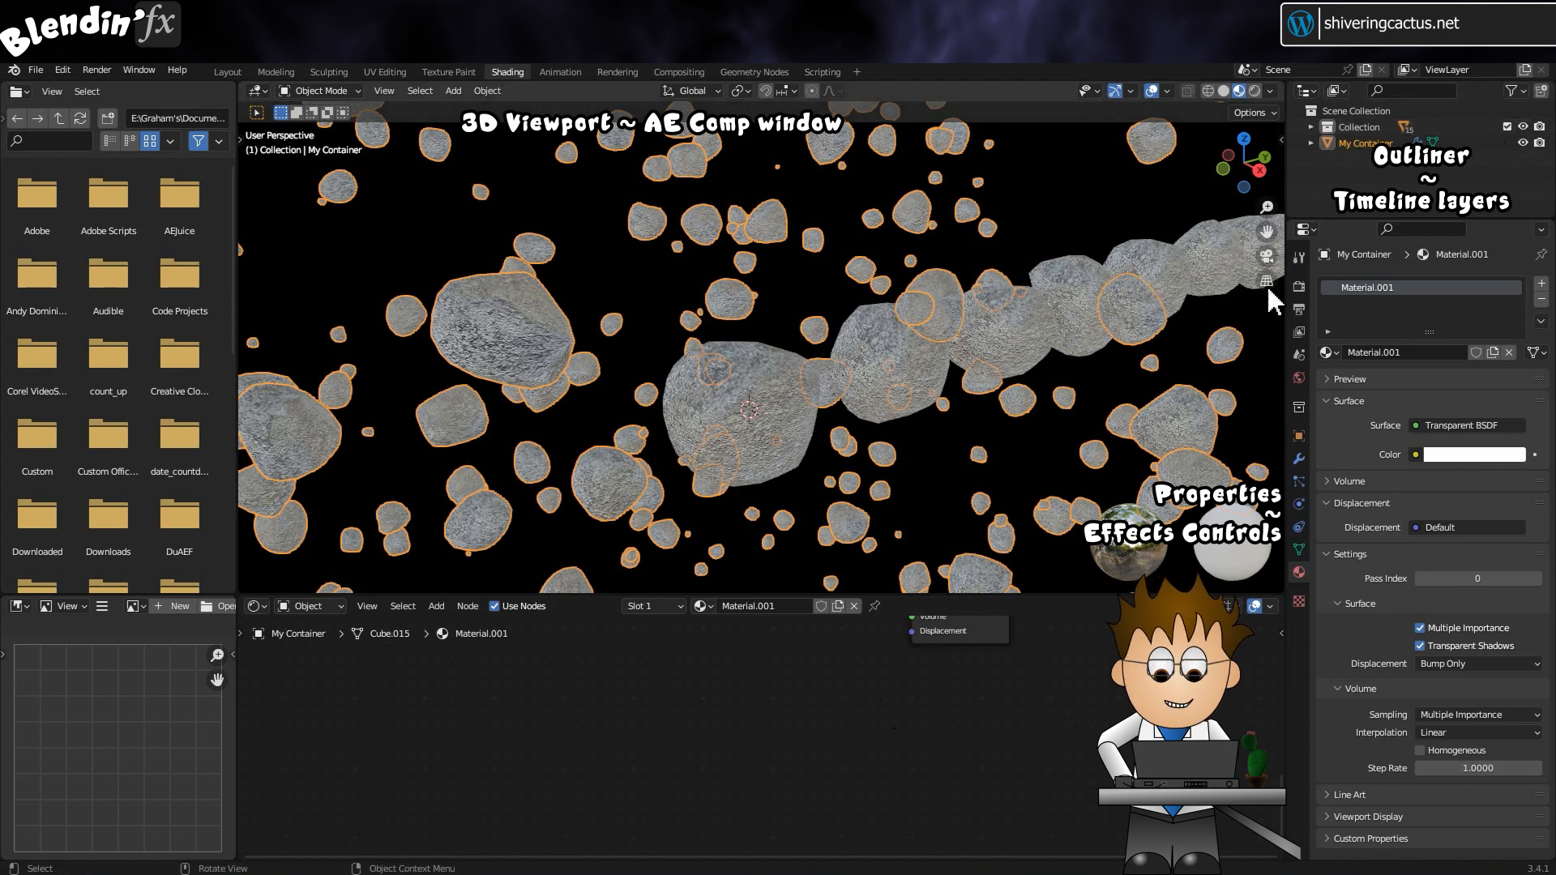
left_click(1523, 127)
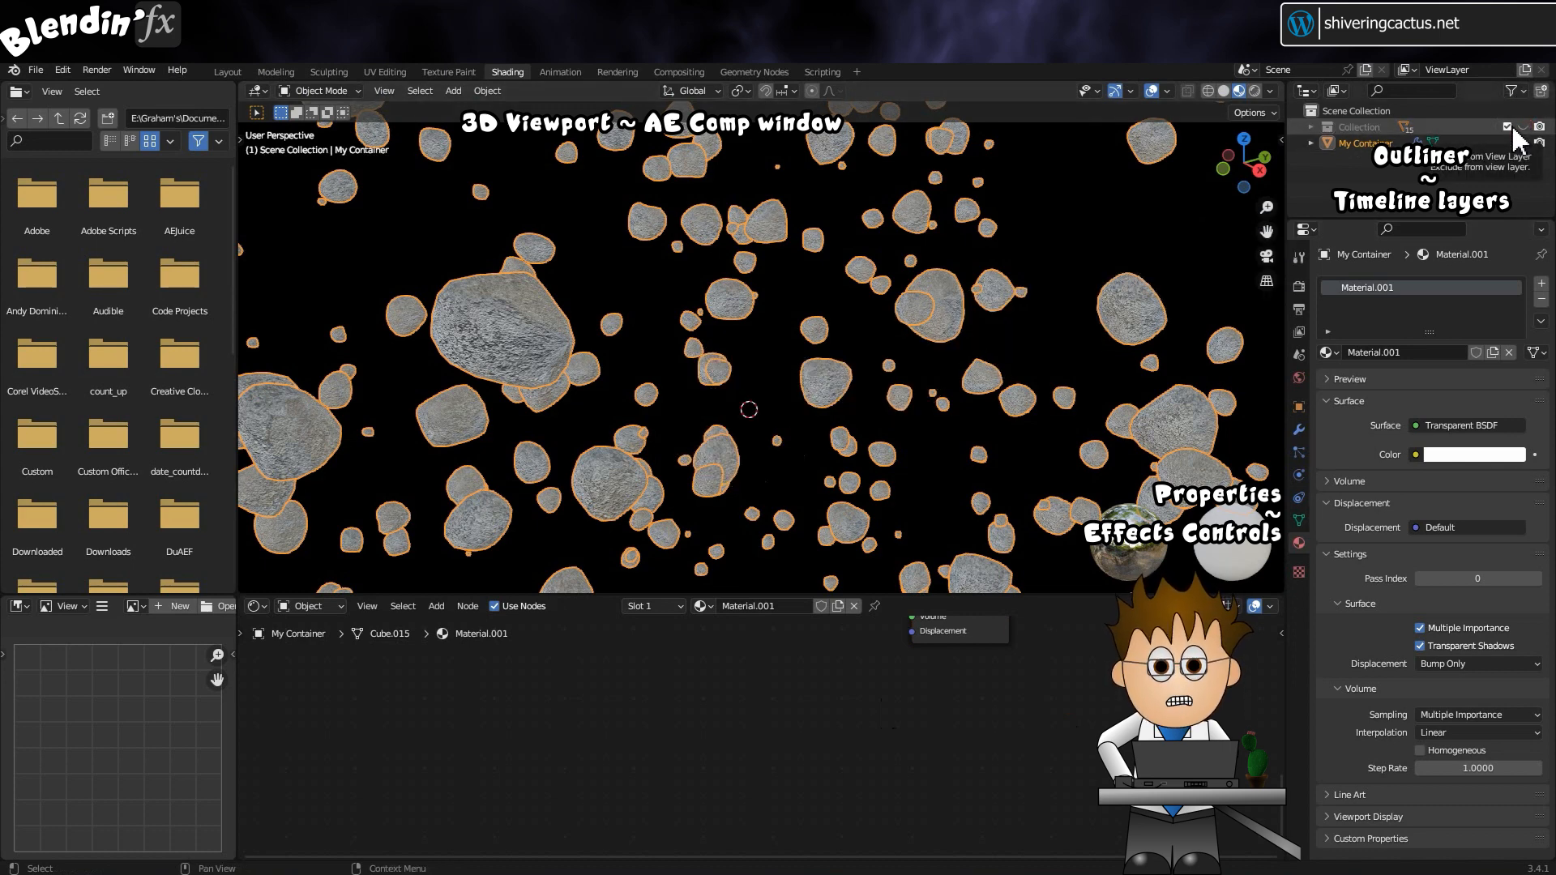
left_click(1538, 127)
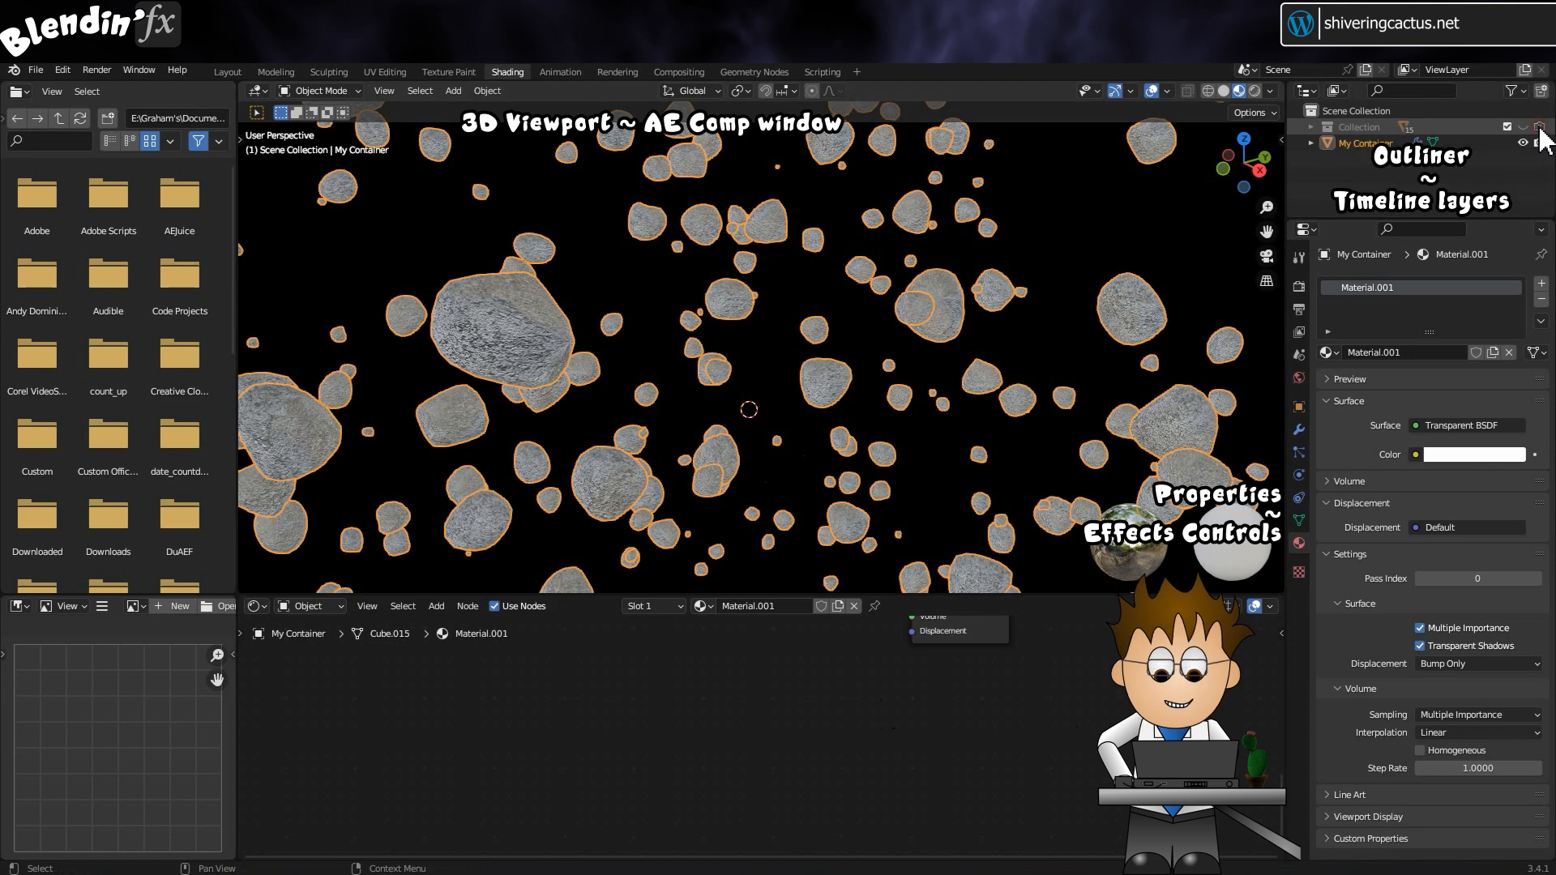